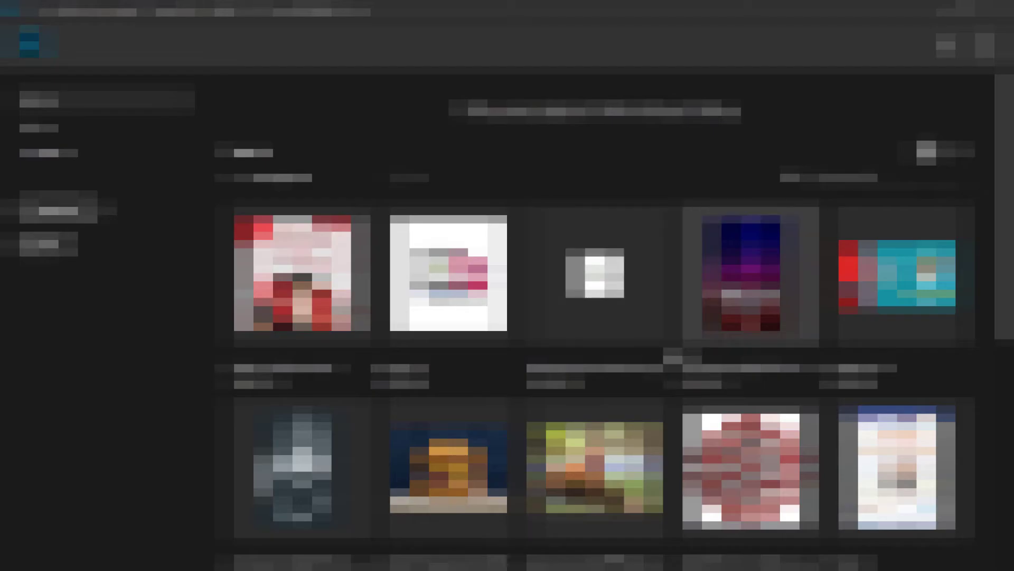
- Open the New Document dialog with Ctrl+N to start a fresh poster
{"action": "key", "text": "ctrl+n"}
- Create a new 2000 × 2000 px document
{"action": "left_click", "coordinate": [339, 353]}
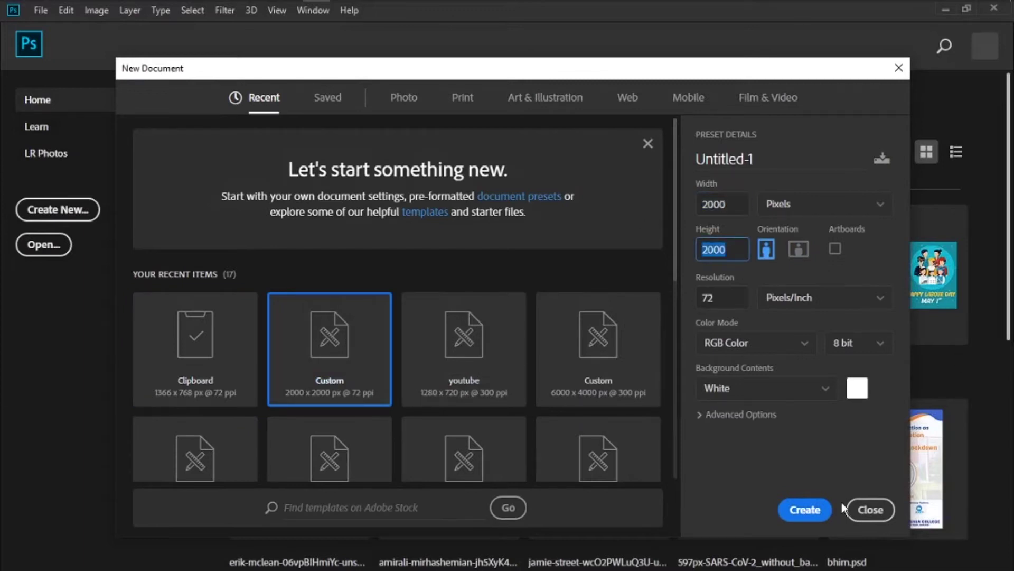
{"action": "left_click", "coordinate": [804, 509]}
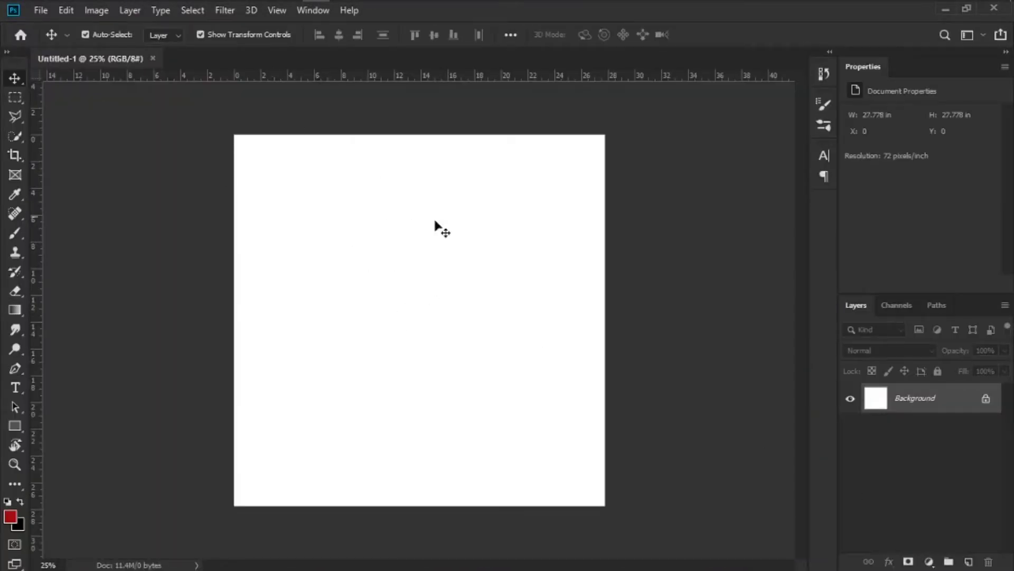
{"action": "left_click", "coordinate": [40, 11]}
{"action": "left_click", "coordinate": [494, 196]}
- Draw a large red circle and centre it horizontally near the bottom of the canvas
{"action": "left_click", "coordinate": [16, 425]}
{"action": "right_click", "coordinate": [15, 430]}
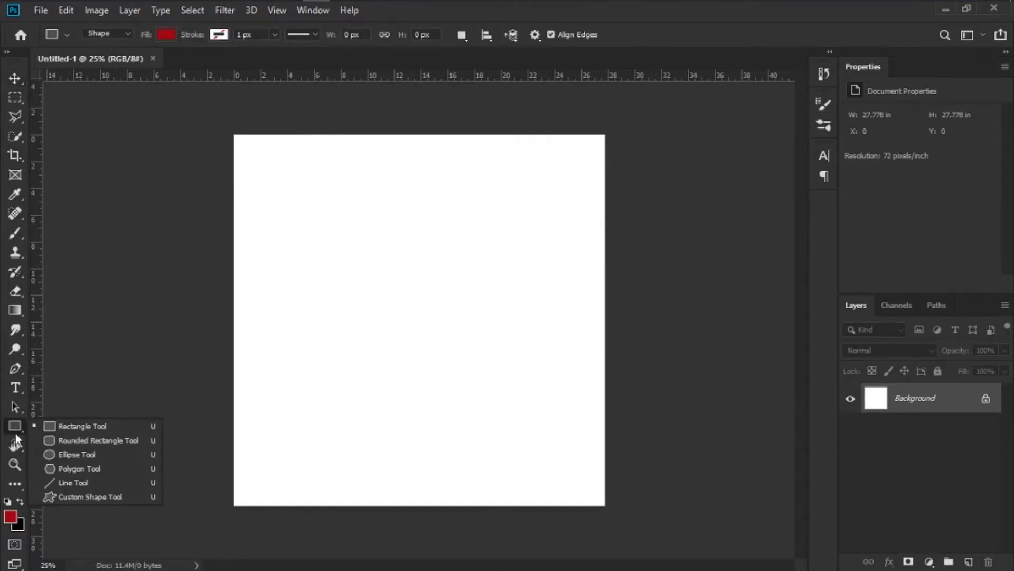
{"action": "left_click", "coordinate": [74, 455]}
{"action": "left_click_drag", "start_coordinate": [319, 276], "coordinate": [596, 554]}
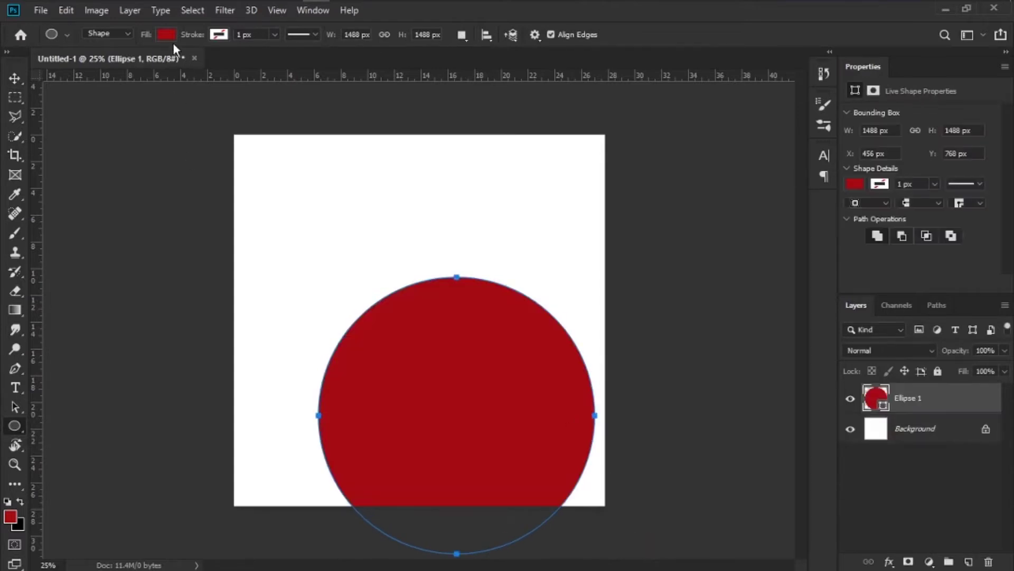
{"action": "left_click", "coordinate": [15, 78]}
{"action": "left_click_drag", "start_coordinate": [542, 430], "coordinate": [504, 459]}
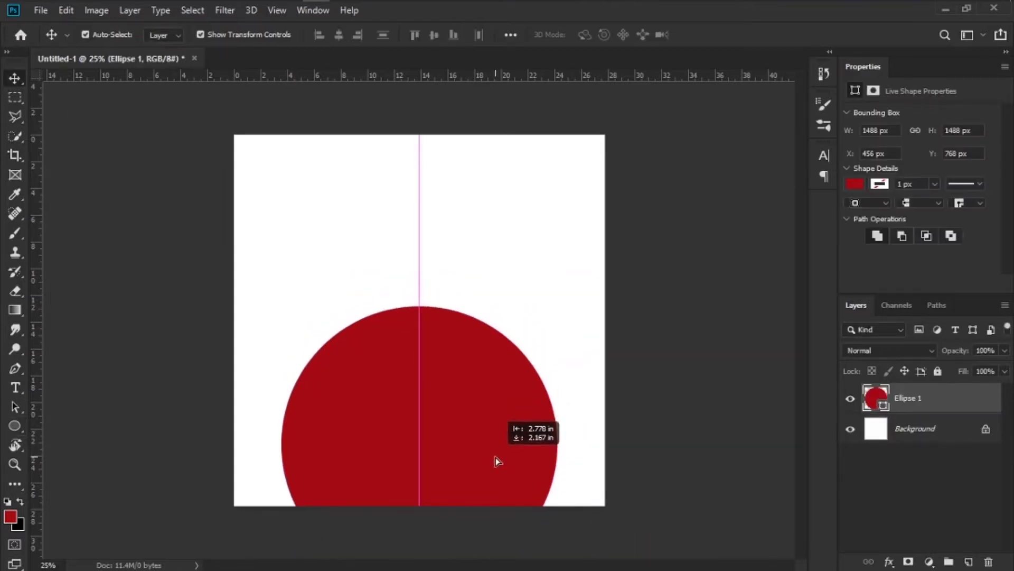
- Add a light grey Solid Color fill layer above the Background layer
{"action": "left_click", "coordinate": [680, 423]}
{"action": "left_click", "coordinate": [959, 405]}
{"action": "left_click", "coordinate": [943, 436]}
{"action": "left_click", "coordinate": [930, 562]}
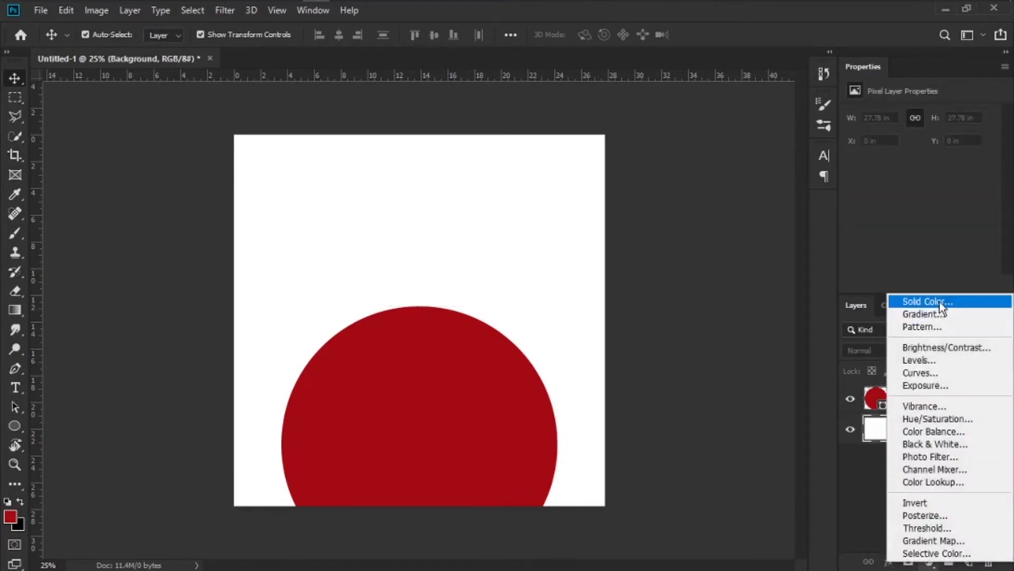
{"action": "left_click", "coordinate": [915, 297]}
{"action": "mouse_move", "coordinate": [607, 261]}
{"action": "left_mouse_down"}
{"action": "mouse_move", "coordinate": [599, 294]}
{"action": "mouse_move", "coordinate": [585, 165]}
{"action": "mouse_move", "coordinate": [583, 191]}
{"action": "mouse_move", "coordinate": [602, 193]}
{"action": "mouse_move", "coordinate": [593, 185]}
{"action": "left_mouse_up"}
{"action": "left_click", "coordinate": [930, 165]}
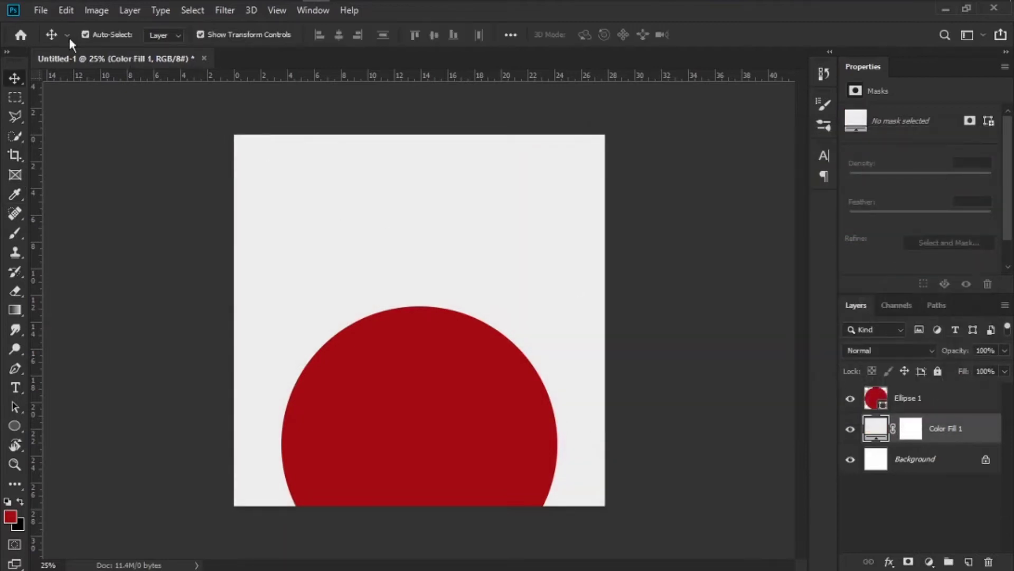
{"action": "left_click", "coordinate": [972, 401]}
- Place the photo of the woman in the red jacket from Downloads as an embedded layer
{"action": "left_click", "coordinate": [41, 10]}
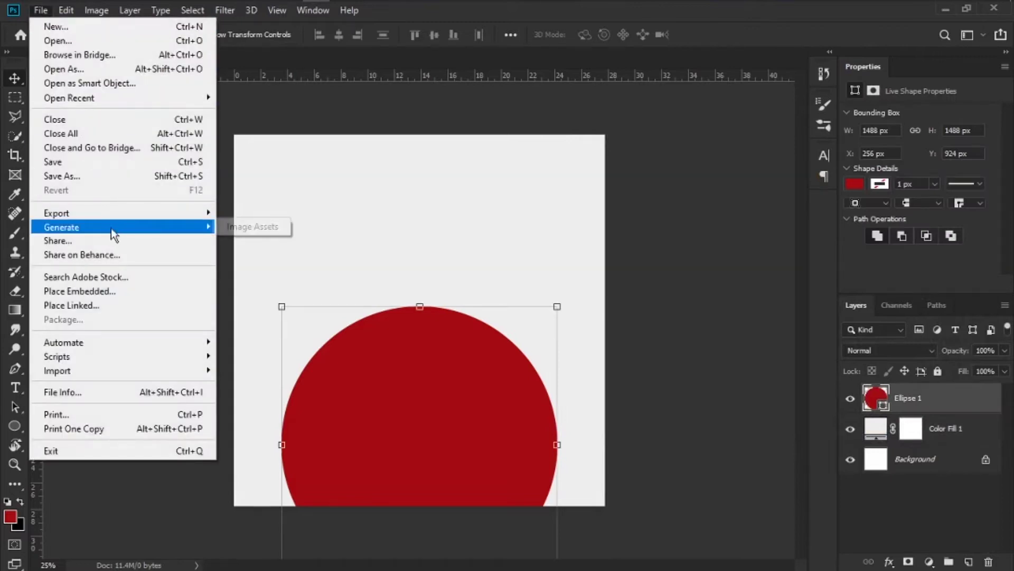
{"action": "left_click", "coordinate": [132, 291]}
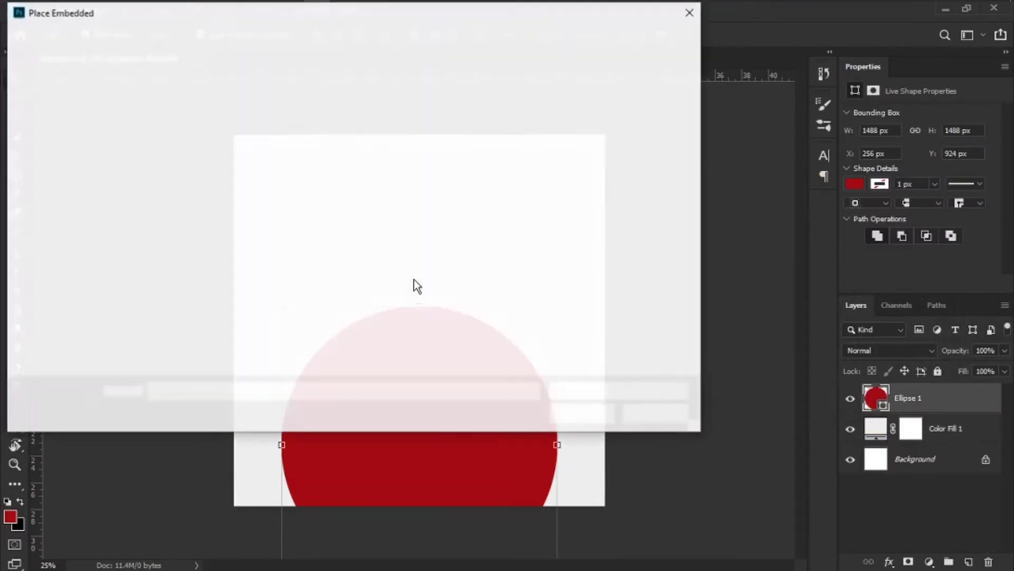
{"action": "left_click", "coordinate": [132, 39]}
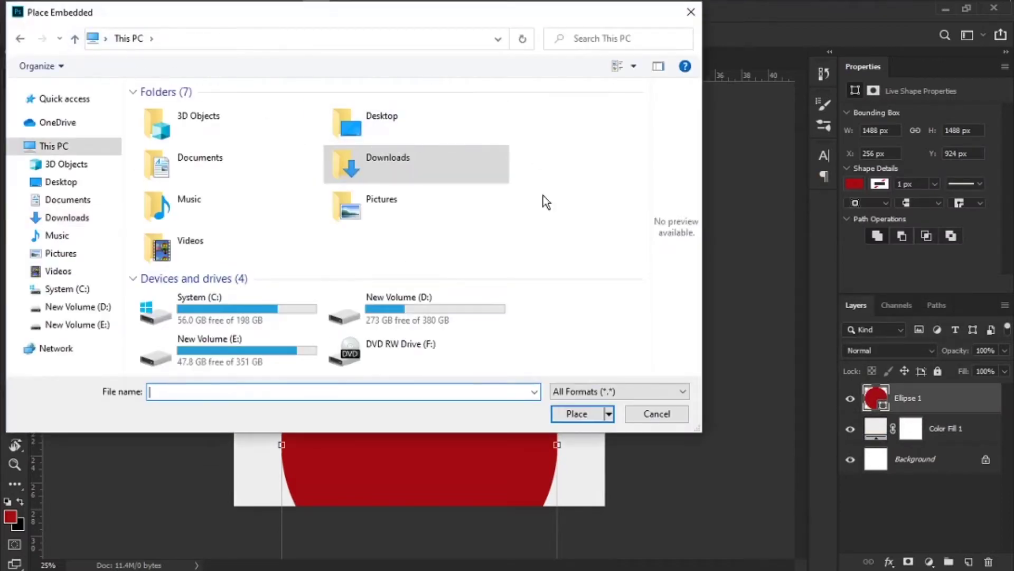
{"action": "left_click", "coordinate": [67, 217]}
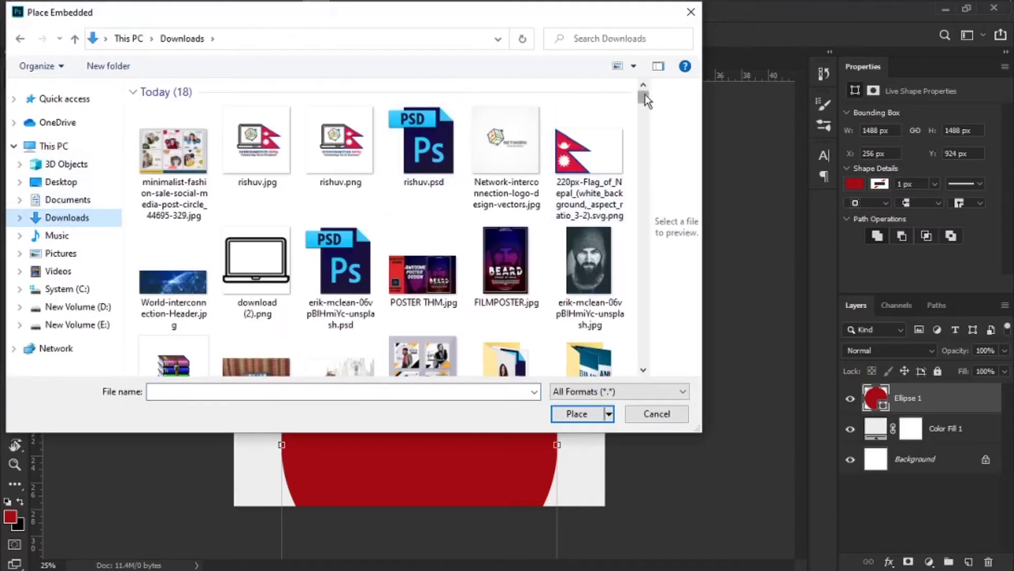
{"action": "scroll", "coordinate": [648, 100], "scroll_direction": "down", "scroll_amount": 5}
{"action": "left_click", "coordinate": [340, 258]}
{"action": "left_click", "coordinate": [581, 415]}
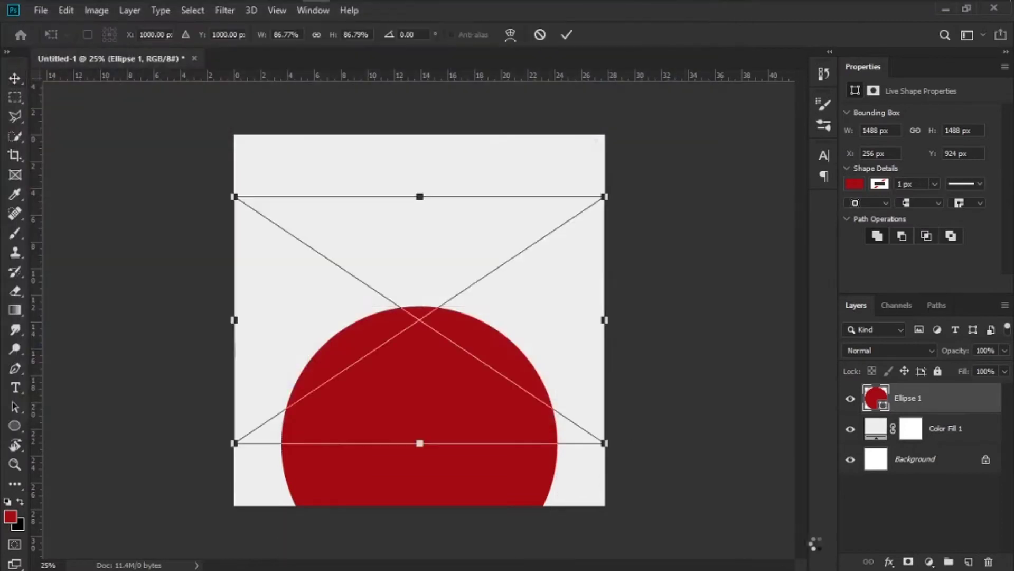
{"action": "key", "text": "Return"}
- Clip the photo to the red circle, then scale and move it to fill the circle
{"action": "right_click", "coordinate": [975, 404]}
{"action": "left_click", "coordinate": [815, 328]}
{"action": "left_click_drag", "start_coordinate": [434, 405], "coordinate": [478, 504]}
{"action": "key", "text": "ctrl+t"}
{"action": "left_click_drag", "start_coordinate": [657, 292], "coordinate": [675, 275]}
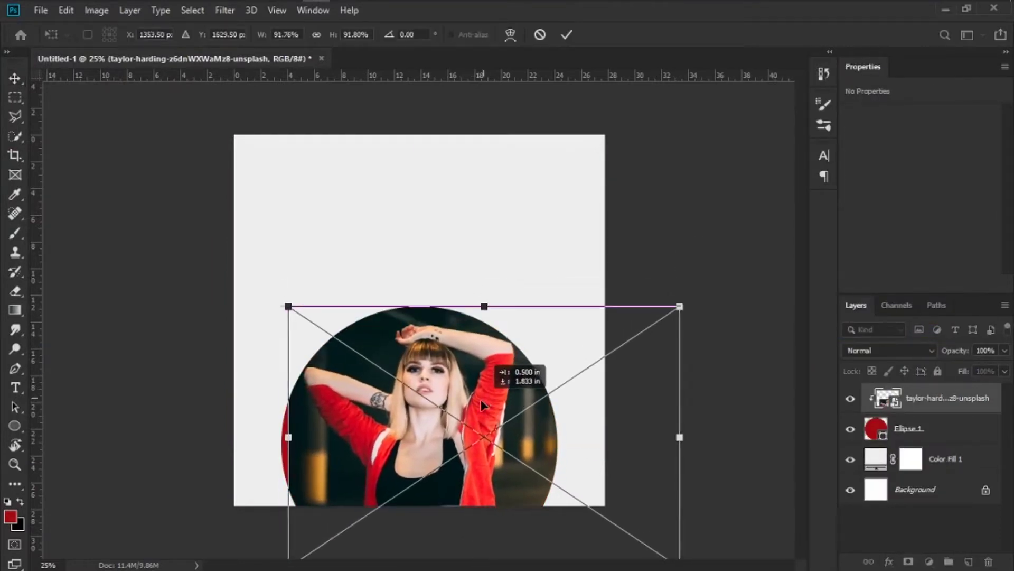
{"action": "left_click_drag", "start_coordinate": [476, 375], "coordinate": [478, 400]}
{"action": "key", "text": "Return"}
- Narrow the Ellipse 1 circle slightly and shift the photo a little right inside it
{"action": "left_click", "coordinate": [728, 321]}
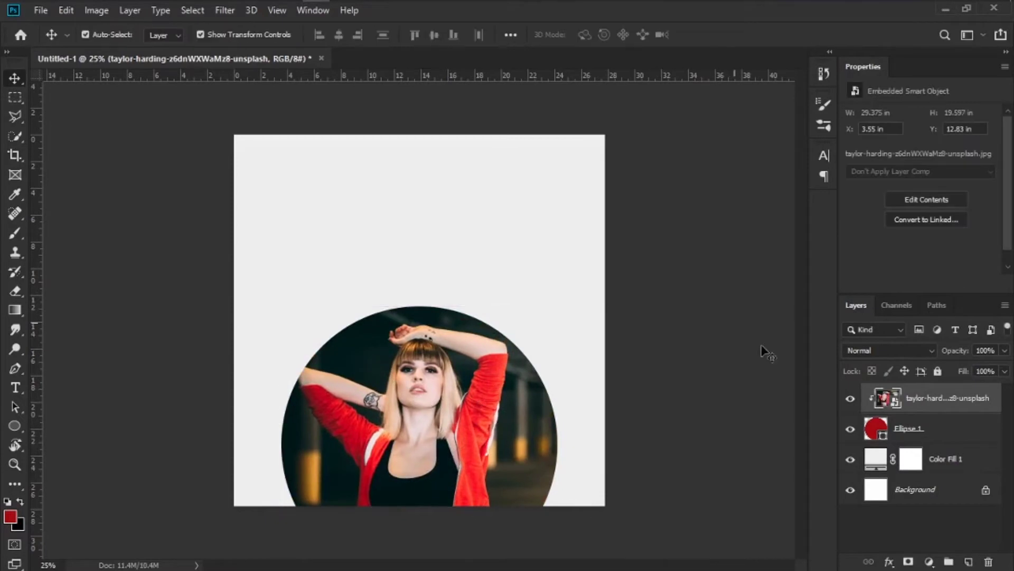
{"action": "left_click", "coordinate": [978, 427]}
{"action": "left_click_drag", "start_coordinate": [559, 443], "coordinate": [539, 449]}
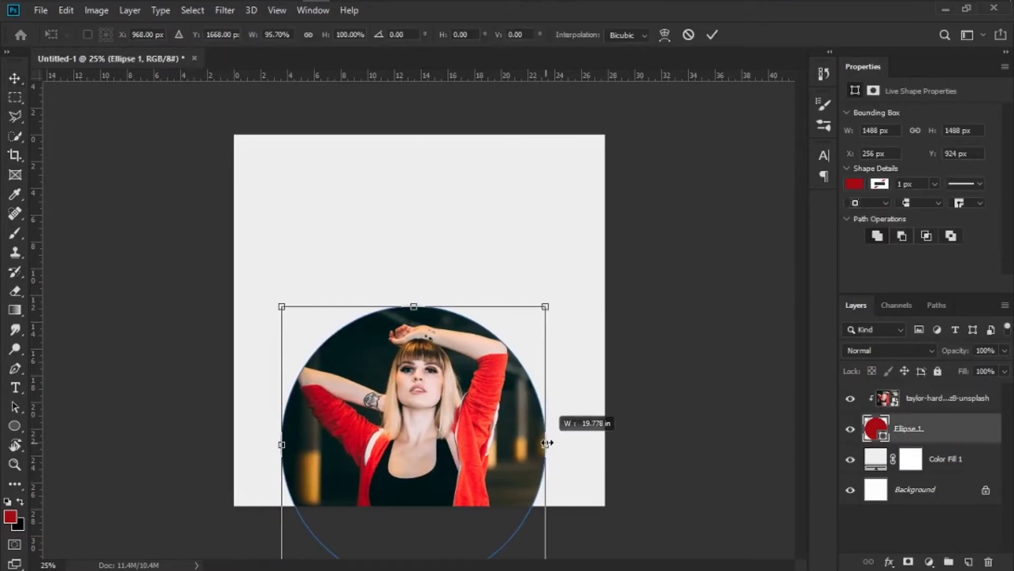
{"action": "key", "text": "Return"}
{"action": "left_click_drag", "start_coordinate": [471, 420], "coordinate": [480, 428]}
{"action": "left_click", "coordinate": [708, 422]}
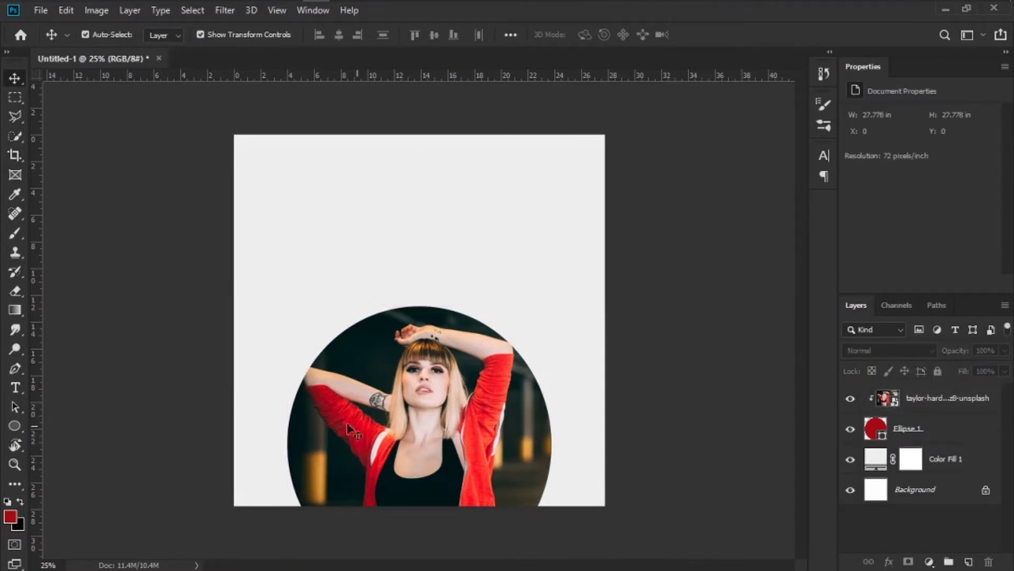
{"action": "left_click", "coordinate": [9, 516]}
- Sample the jacket red and draw a circle bleeding off the top-left corner
{"action": "left_click", "coordinate": [497, 404]}
{"action": "left_click", "coordinate": [940, 165]}
{"action": "key", "text": "u"}
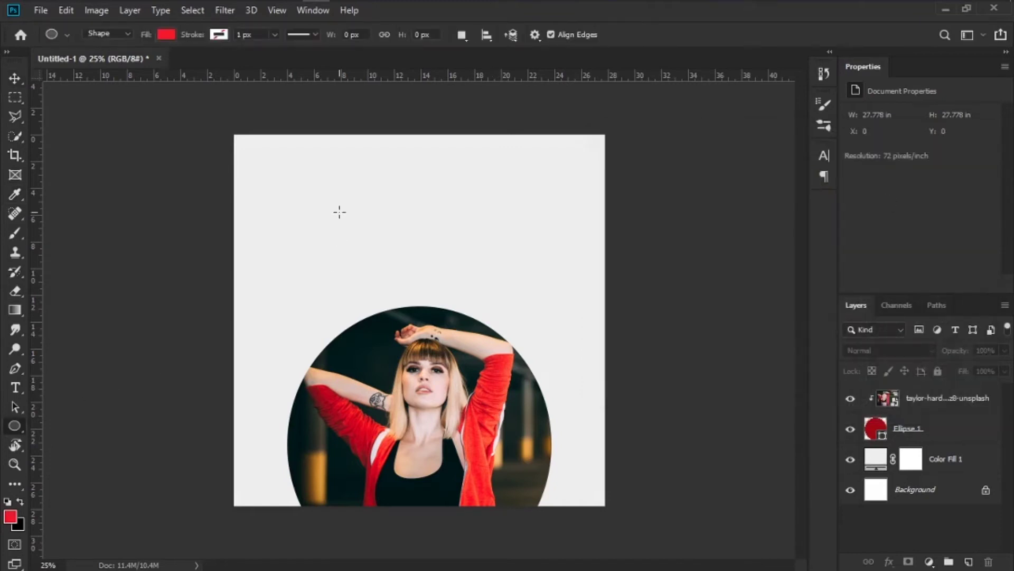
{"action": "left_click_drag", "start_coordinate": [321, 151], "coordinate": [400, 275]}
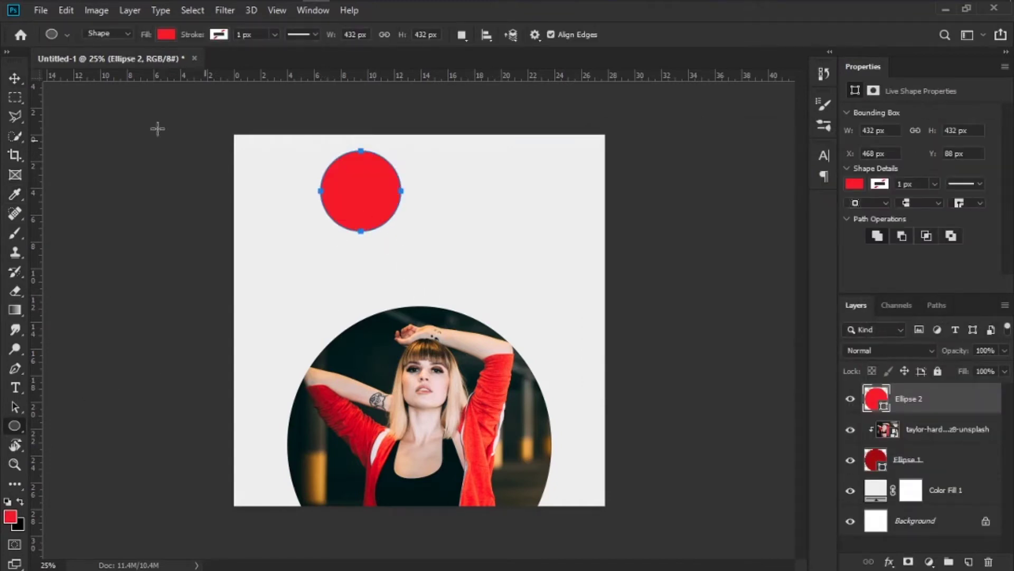
{"action": "left_click", "coordinate": [15, 78]}
{"action": "mouse_move", "coordinate": [369, 210]}
{"action": "left_mouse_down"}
{"action": "mouse_move", "coordinate": [259, 171]}
{"action": "mouse_move", "coordinate": [307, 200]}
{"action": "left_mouse_up"}
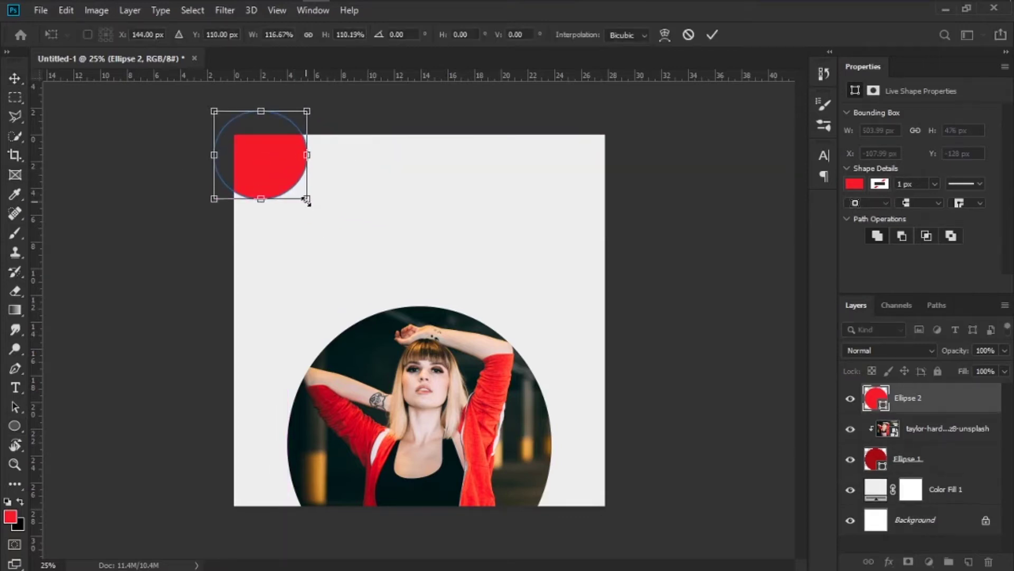
{"action": "key", "text": "Return"}
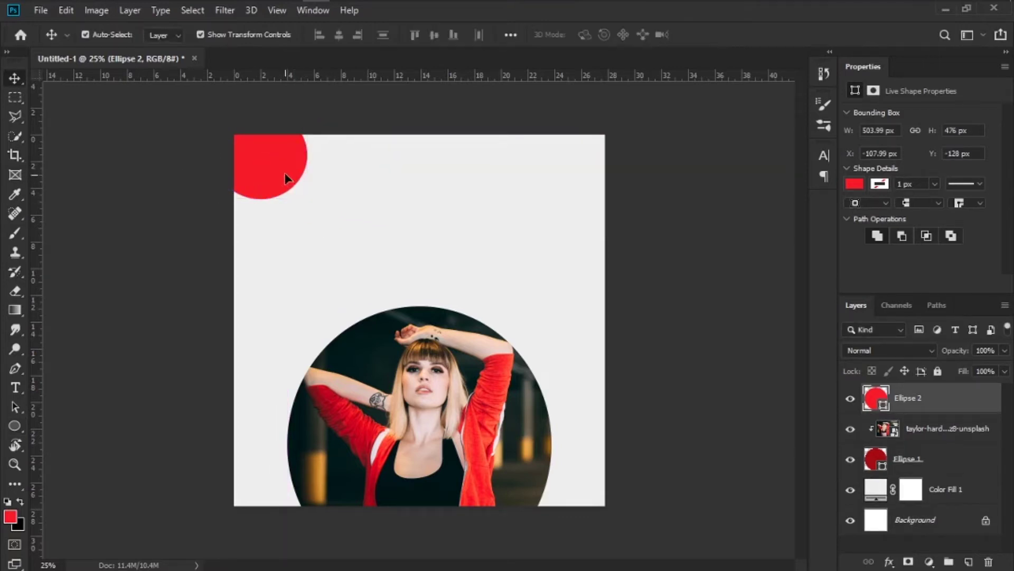
{"action": "key", "text": "ctrl+t"}
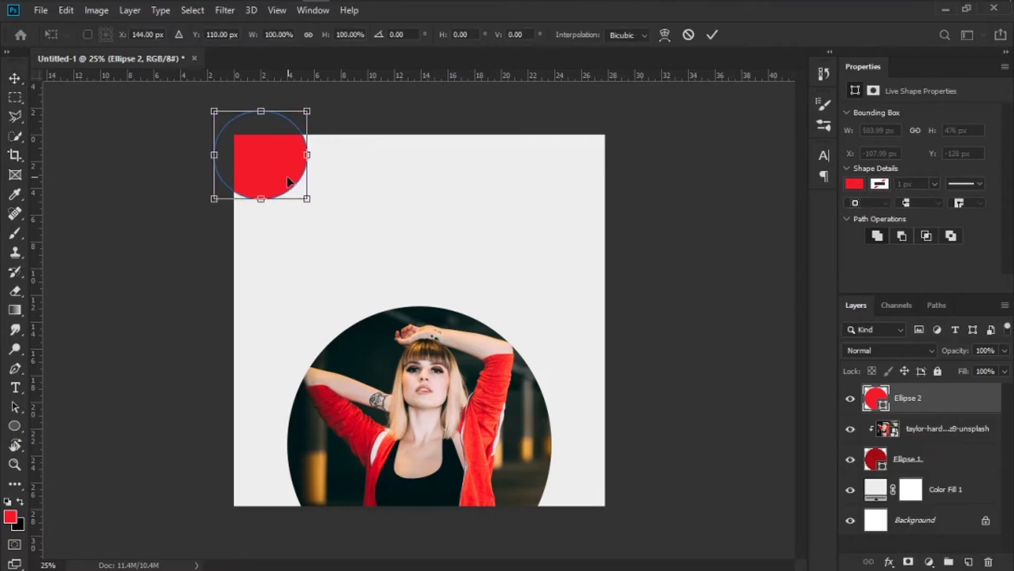
{"action": "left_click_drag", "start_coordinate": [289, 181], "coordinate": [284, 179]}
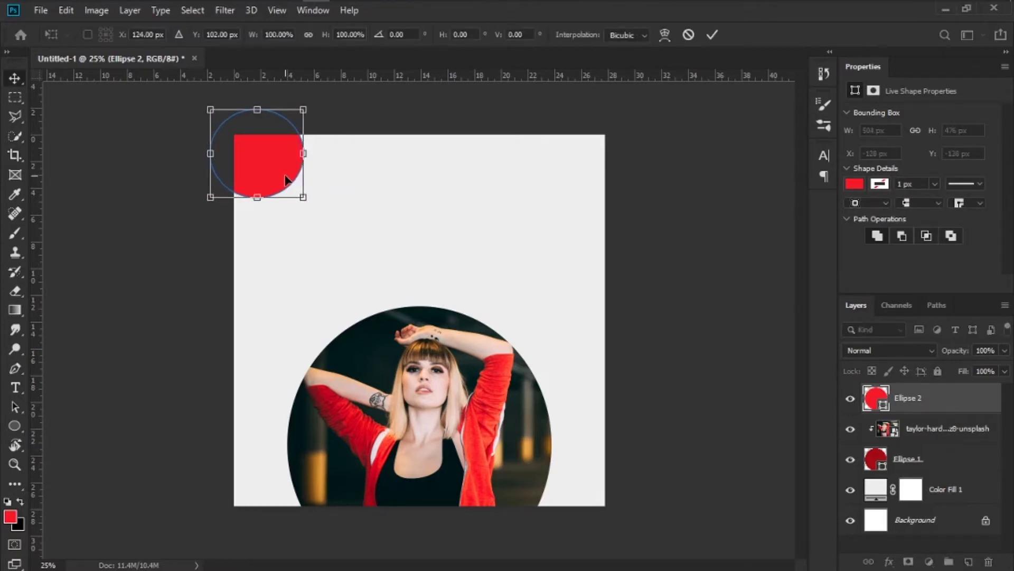
{"action": "key", "text": "Return"}
- Draw a second jacket-red circle and move it onto the top edge at the right
{"action": "left_click", "coordinate": [385, 261]}
{"action": "left_click", "coordinate": [15, 426]}
{"action": "left_click", "coordinate": [10, 516]}
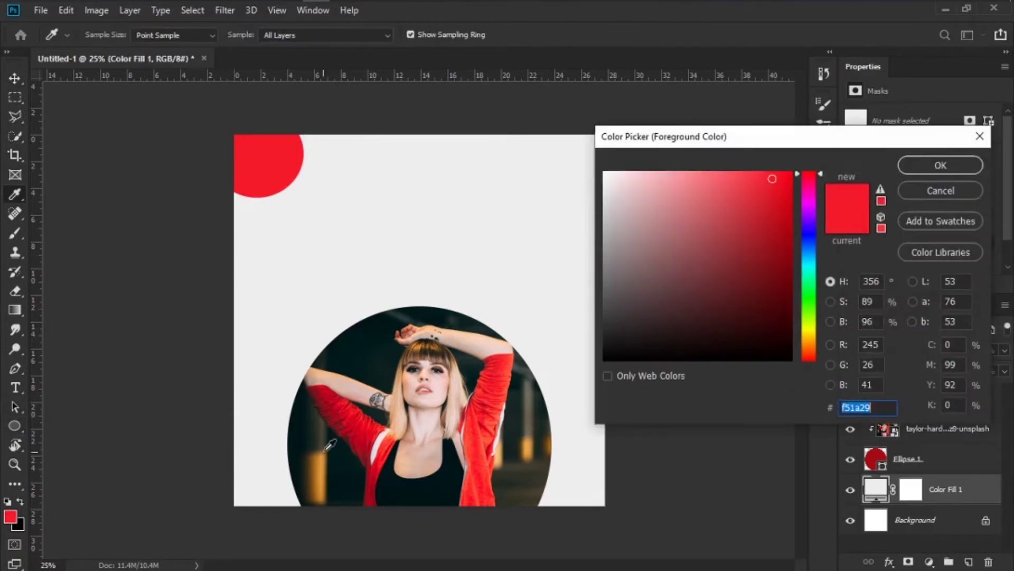
{"action": "left_click", "coordinate": [361, 414]}
{"action": "left_click", "coordinate": [940, 165]}
{"action": "left_click_drag", "start_coordinate": [449, 154], "coordinate": [532, 268]}
{"action": "key", "text": "v"}
{"action": "left_click_drag", "start_coordinate": [488, 183], "coordinate": [536, 151]}
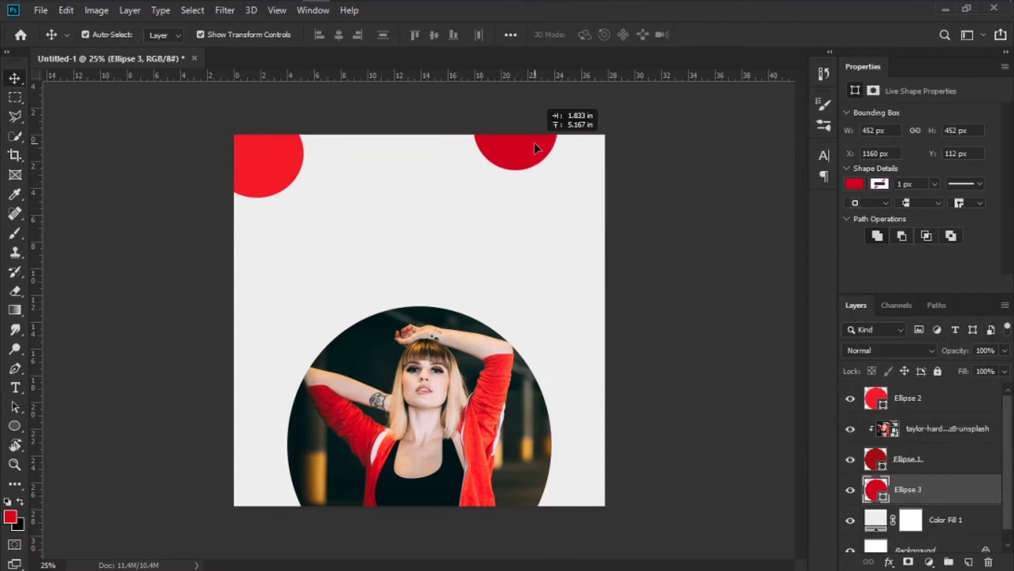
{"action": "left_click", "coordinate": [679, 227]}
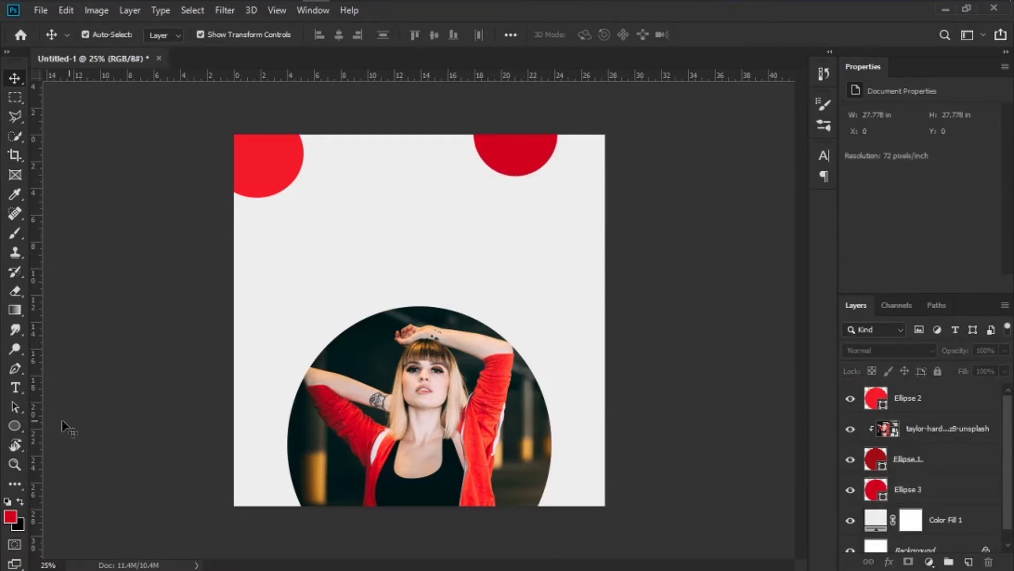
{"action": "left_click", "coordinate": [20, 391]}
- Type the FLASH SALE heading in capitals and enlarge its font size
{"action": "left_click", "coordinate": [382, 246]}
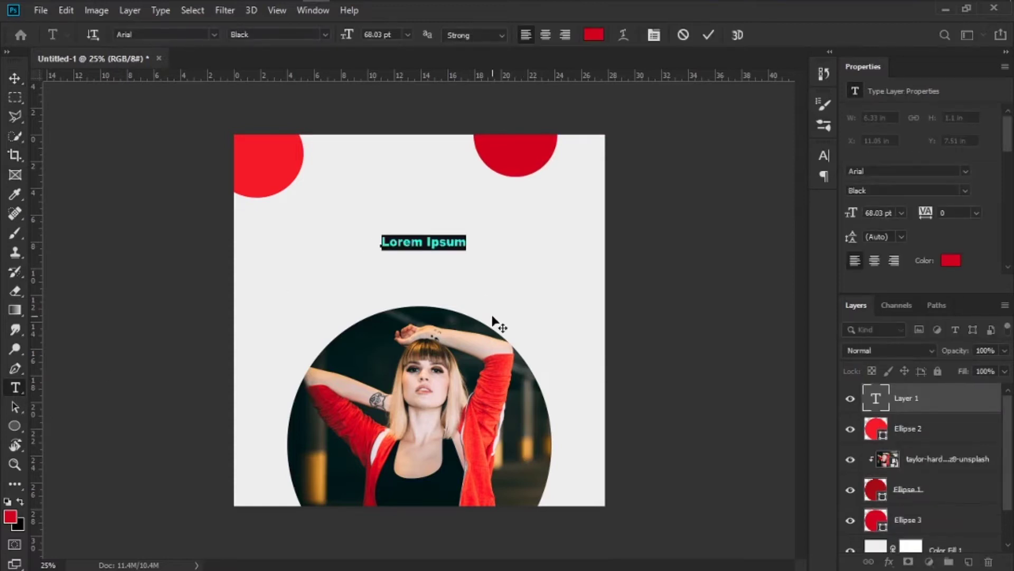
{"action": "type", "text": "Flash"}
{"action": "key", "text": "ctrl+a"}
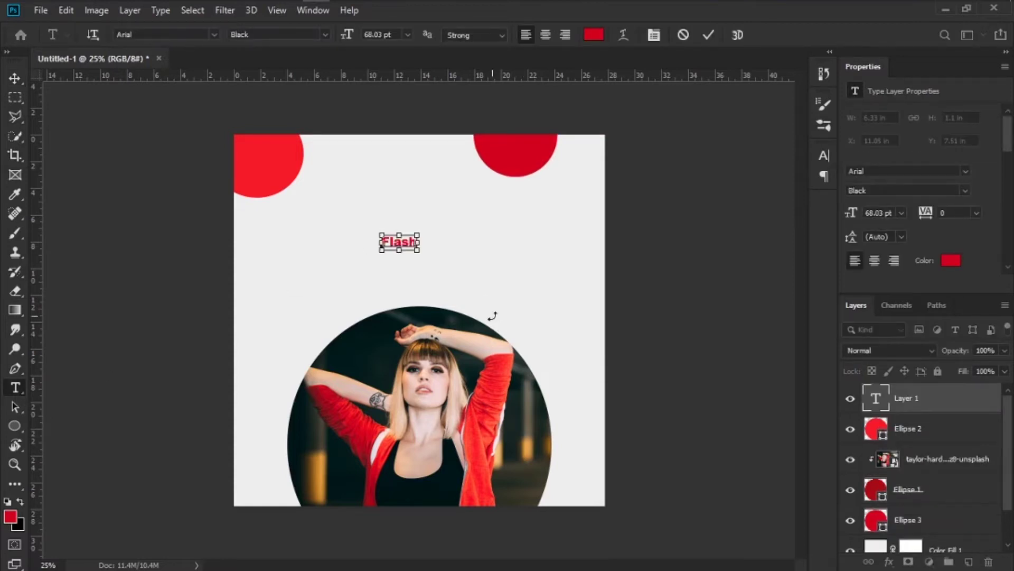
{"action": "type", "text": "FLASH SALE"}
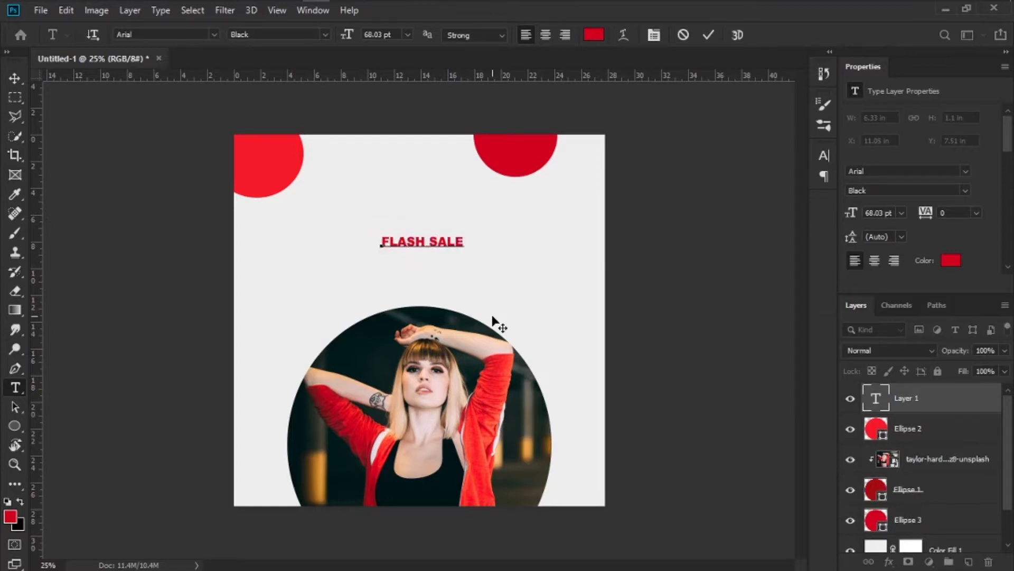
{"action": "key", "text": "ctrl+a"}
{"action": "left_click_drag", "start_coordinate": [349, 36], "coordinate": [381, 47]}
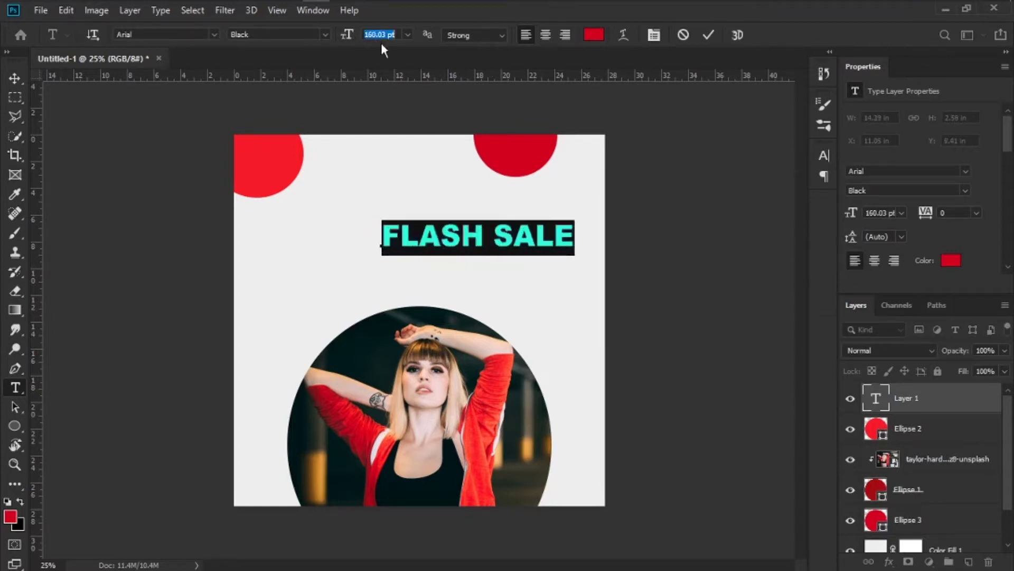
- Set FLASH SALE tracking to 120 and move it to the upper centre
{"action": "left_click", "coordinate": [654, 36]}
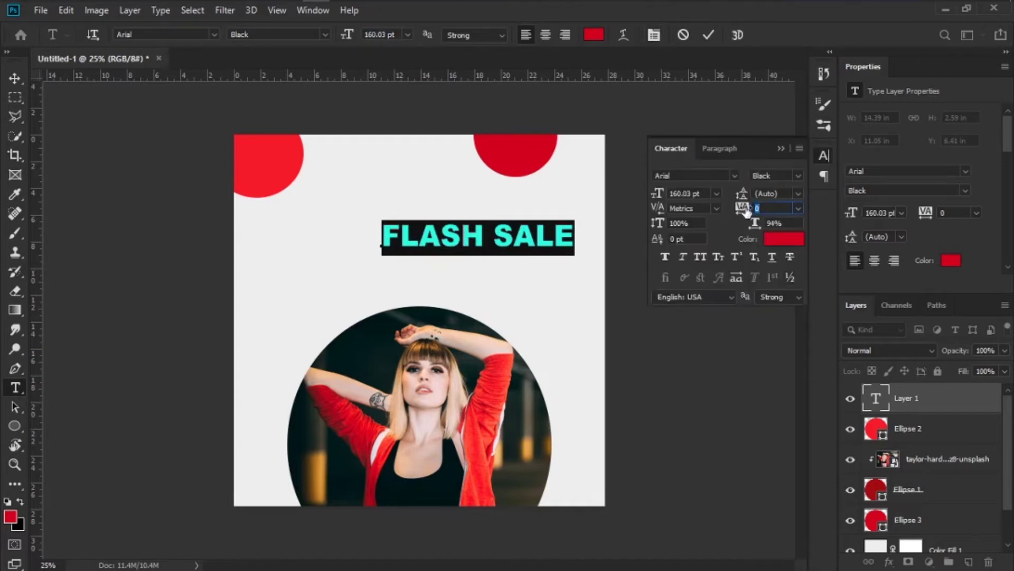
{"action": "left_click_drag", "start_coordinate": [745, 208], "coordinate": [766, 209]}
{"action": "left_click_drag", "start_coordinate": [349, 36], "coordinate": [344, 42]}
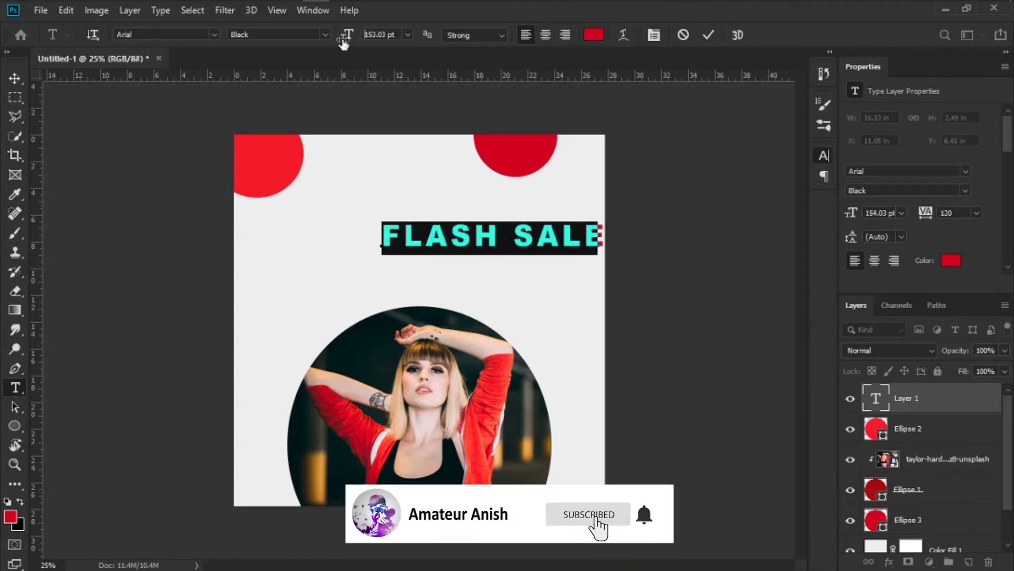
{"action": "left_click", "coordinate": [16, 78]}
{"action": "mouse_move", "coordinate": [541, 235]}
{"action": "left_mouse_down"}
{"action": "mouse_move", "coordinate": [468, 230]}
{"action": "mouse_move", "coordinate": [462, 219]}
{"action": "left_mouse_up"}
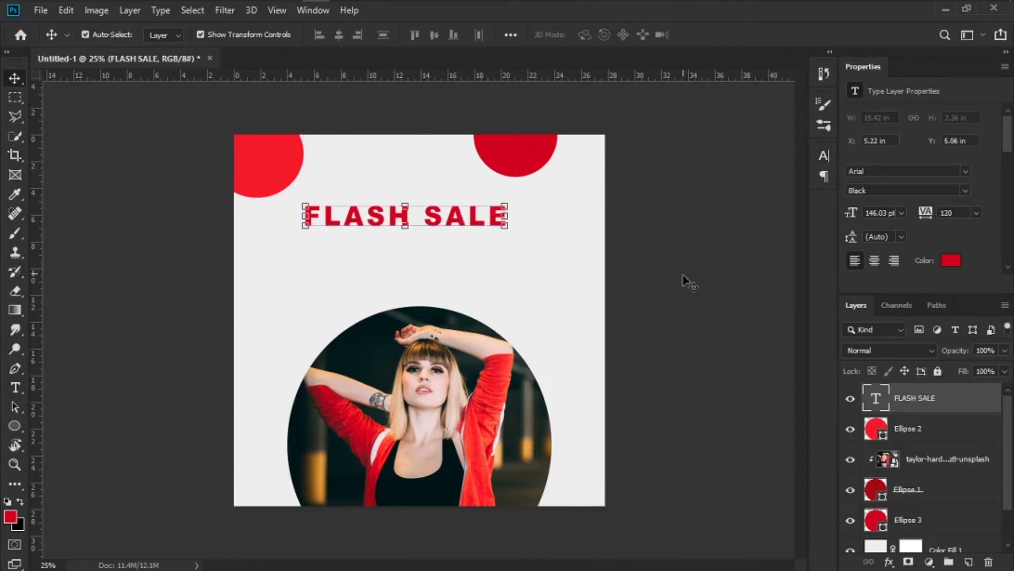
{"action": "left_click", "coordinate": [684, 276]}
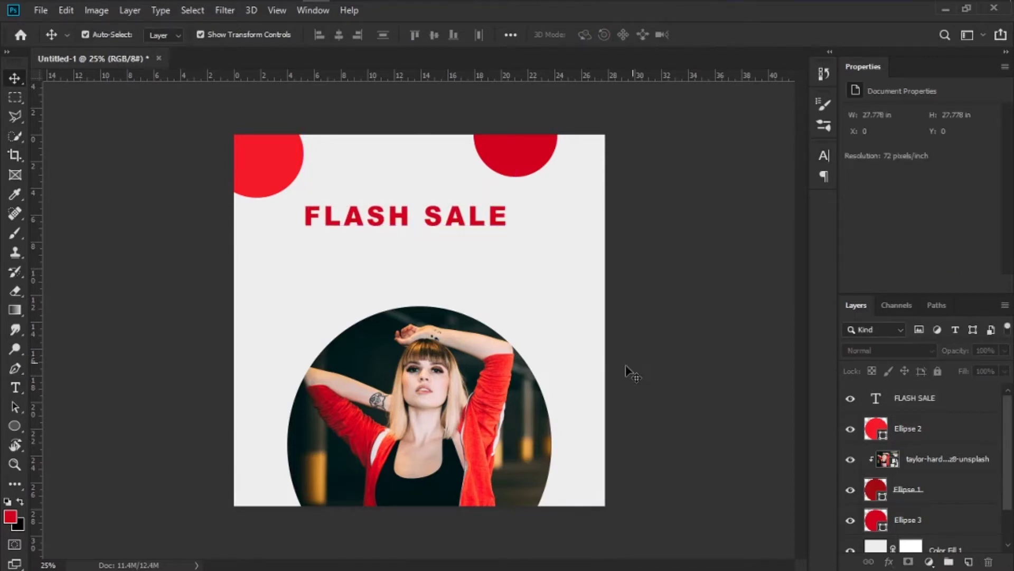
- Add an ONLY THIS DAY line in the circle's red at 70 pt with 200 tracking
{"action": "left_click", "coordinate": [15, 388]}
{"action": "left_click", "coordinate": [396, 269]}
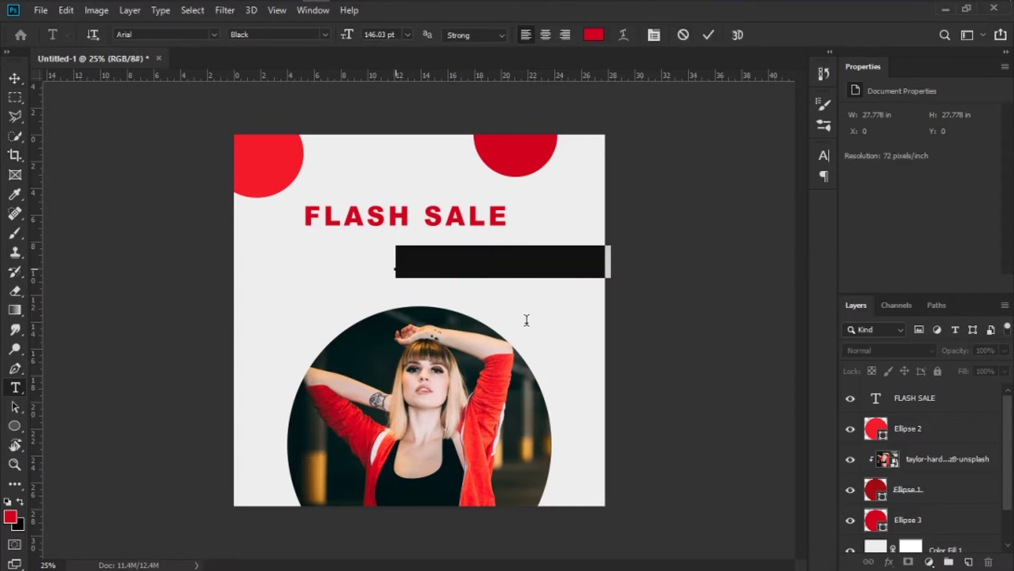
{"action": "type", "text": "ONL"}
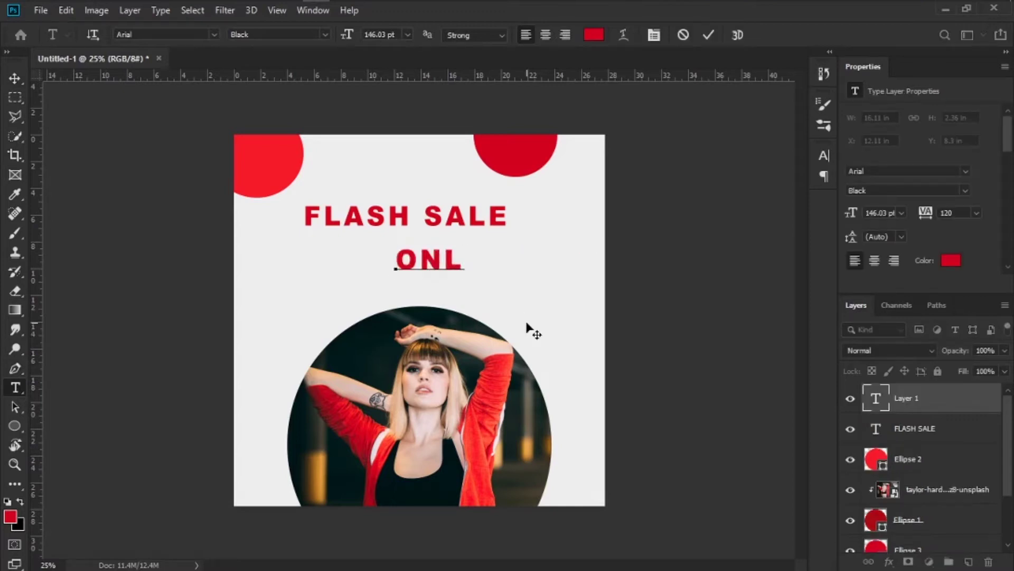
{"action": "type", "text": "Y THIS D"}
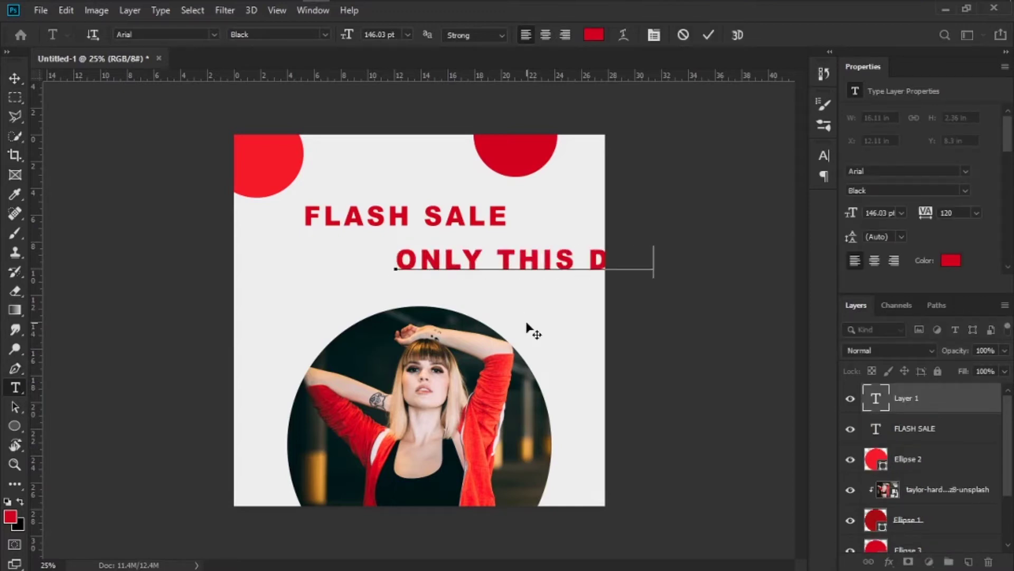
{"action": "key", "text": "ctrl+a"}
{"action": "left_click_drag", "start_coordinate": [348, 35], "coordinate": [296, 49]}
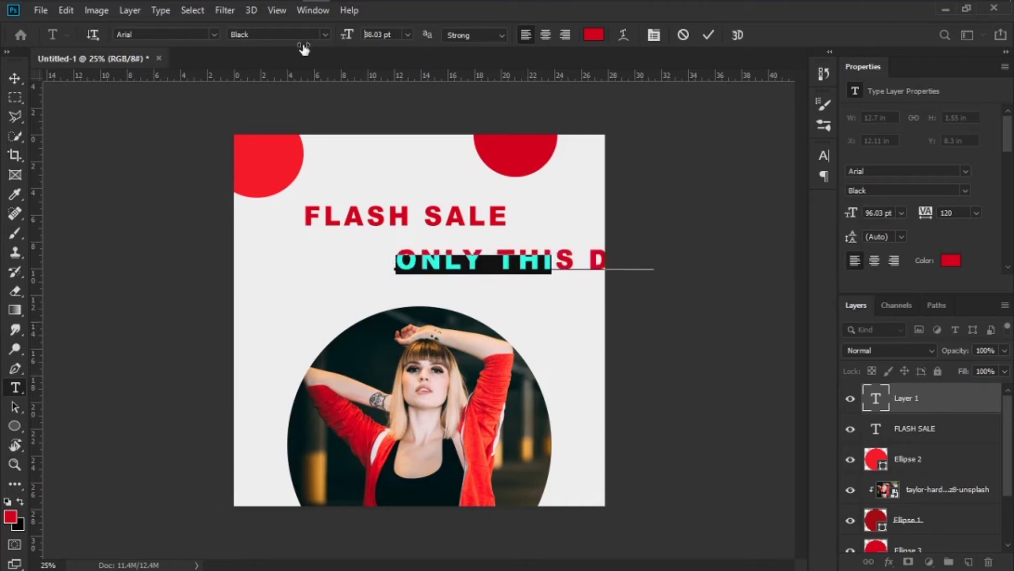
{"action": "left_click", "coordinate": [11, 523]}
{"action": "left_click", "coordinate": [249, 170]}
{"action": "left_click", "coordinate": [906, 164]}
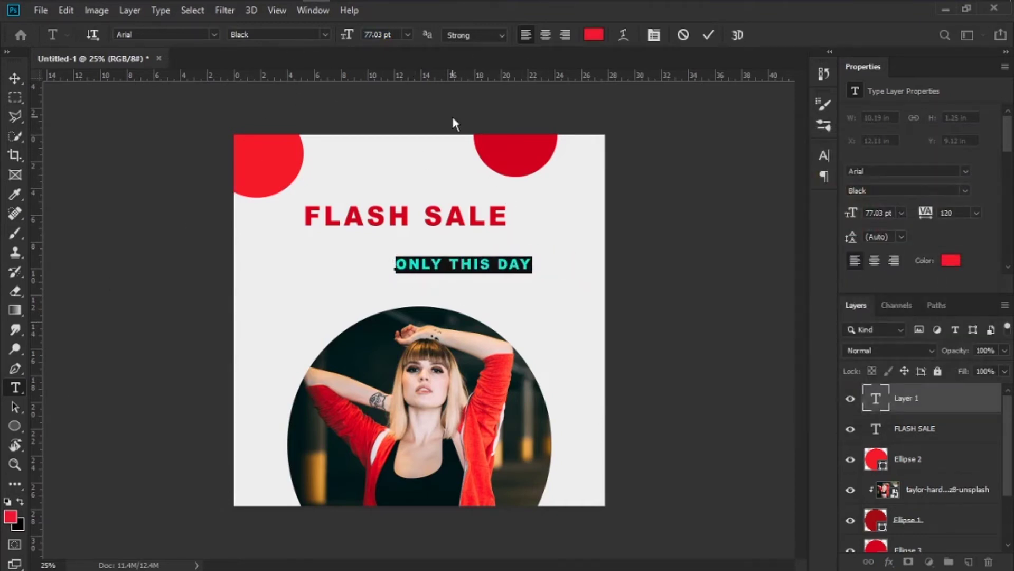
{"action": "left_click_drag", "start_coordinate": [351, 41], "coordinate": [339, 37]}
{"action": "left_click", "coordinate": [654, 35]}
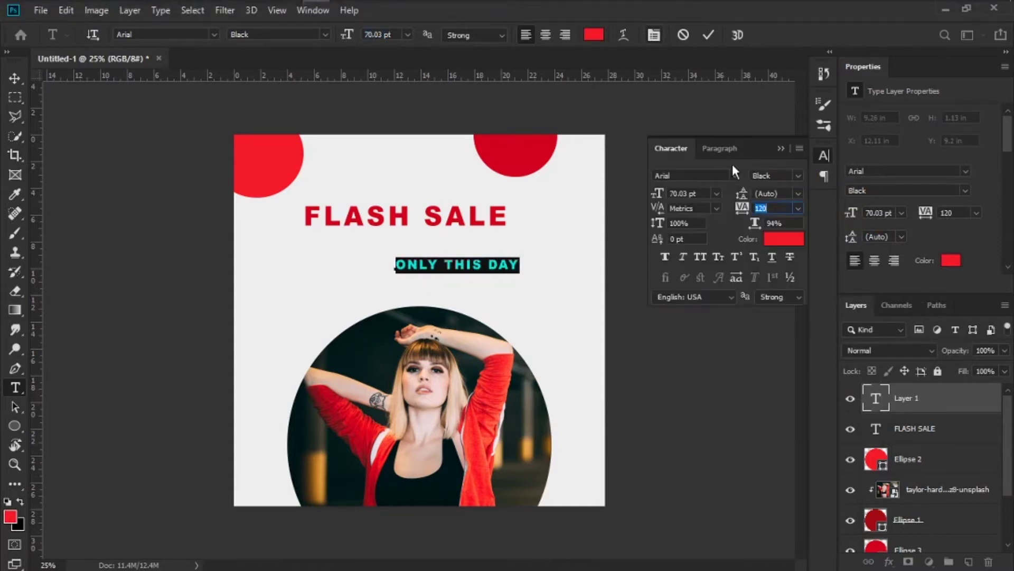
{"action": "left_click_drag", "start_coordinate": [742, 217], "coordinate": [737, 215]}
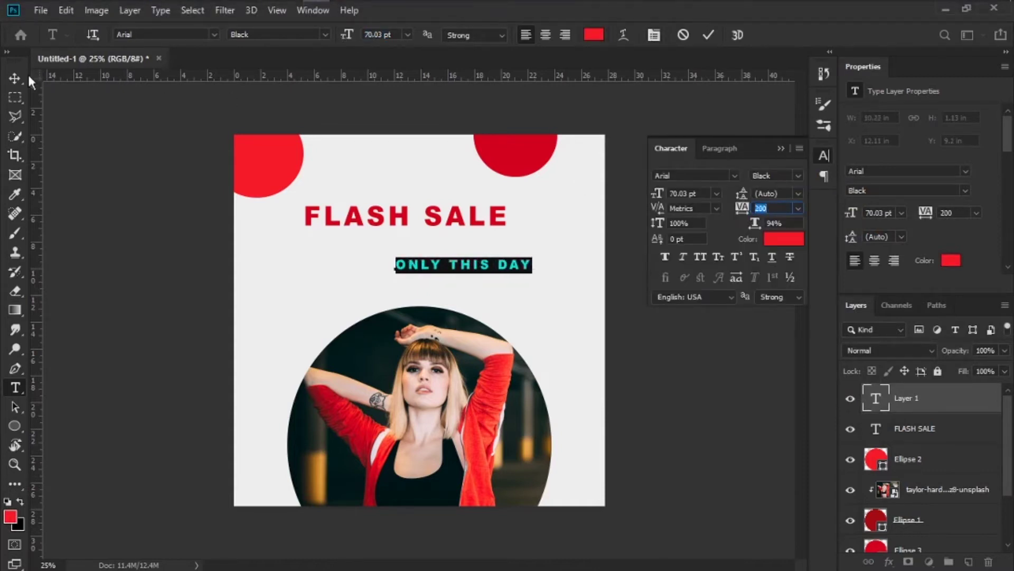
{"action": "left_click", "coordinate": [15, 77]}
- Squash ONLY THIS DAY to about 80% height and place it just under FLASH SALE
{"action": "key", "text": "ctrl+plus"}
{"action": "key", "text": "ctrl+plus"}
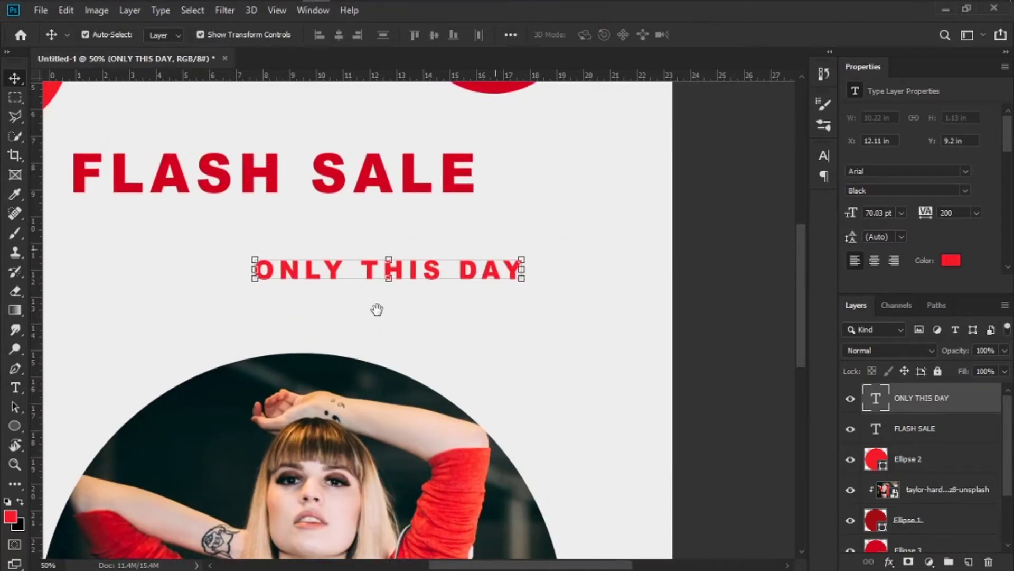
{"action": "left_click_drag", "start_coordinate": [390, 260], "coordinate": [391, 264]}
{"action": "left_click_drag", "start_coordinate": [503, 273], "coordinate": [525, 273]}
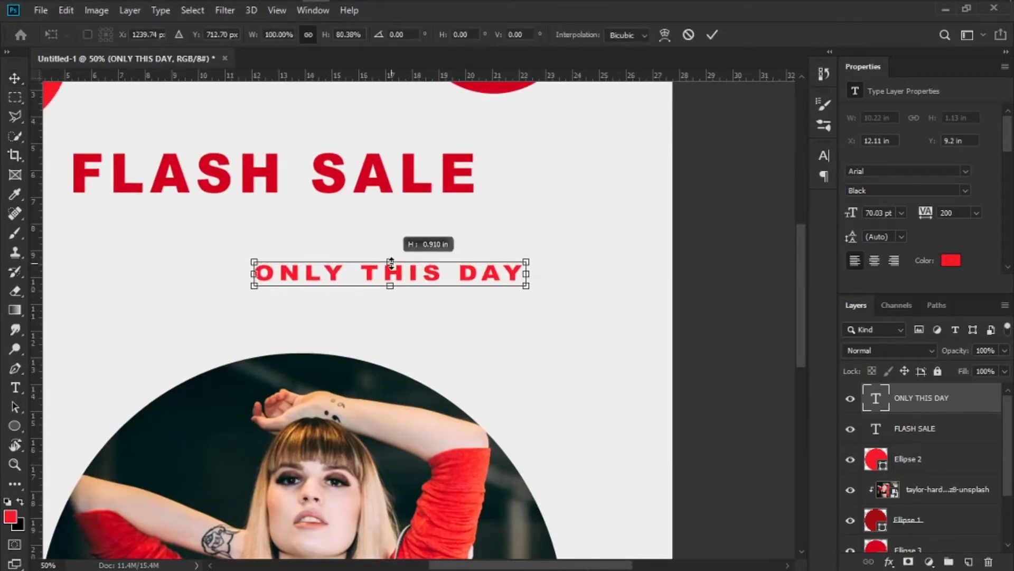
{"action": "mouse_move", "coordinate": [434, 271]}
{"action": "left_mouse_down"}
{"action": "mouse_move", "coordinate": [329, 255]}
{"action": "mouse_move", "coordinate": [322, 226]}
{"action": "left_mouse_up"}
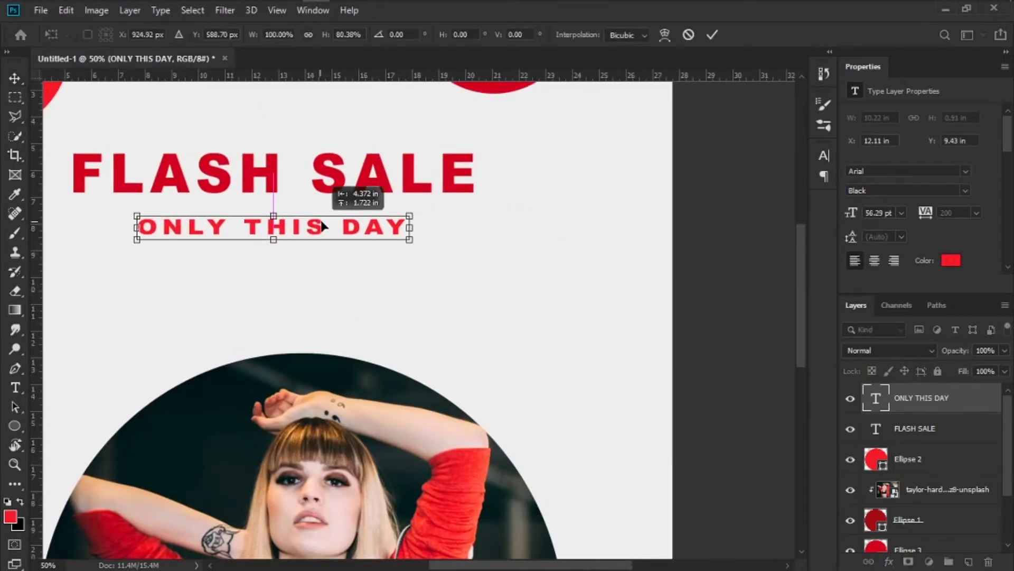
{"action": "key", "text": "Return"}
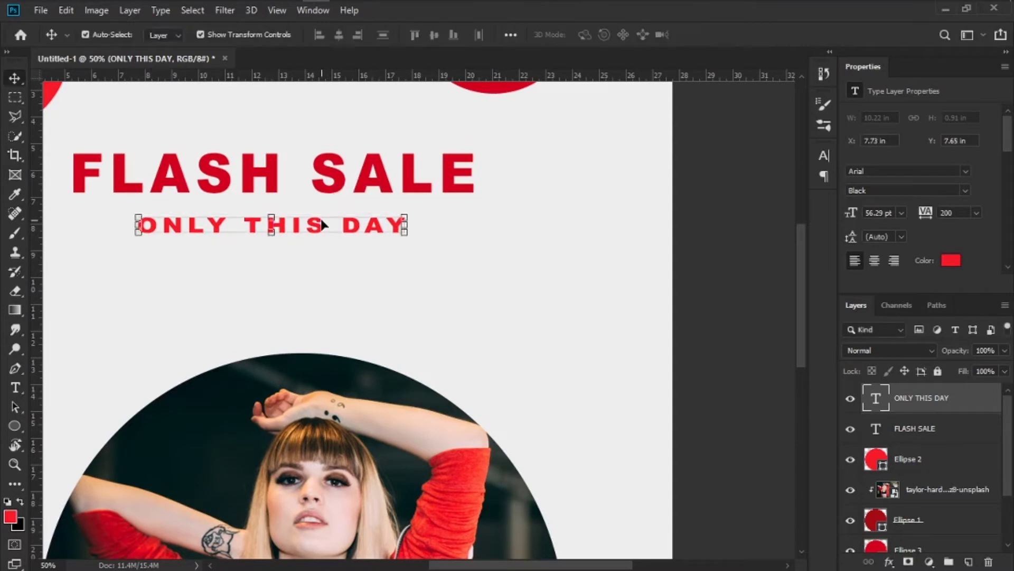
{"action": "left_click_drag", "start_coordinate": [320, 231], "coordinate": [318, 224]}
{"action": "left_click", "coordinate": [328, 259]}
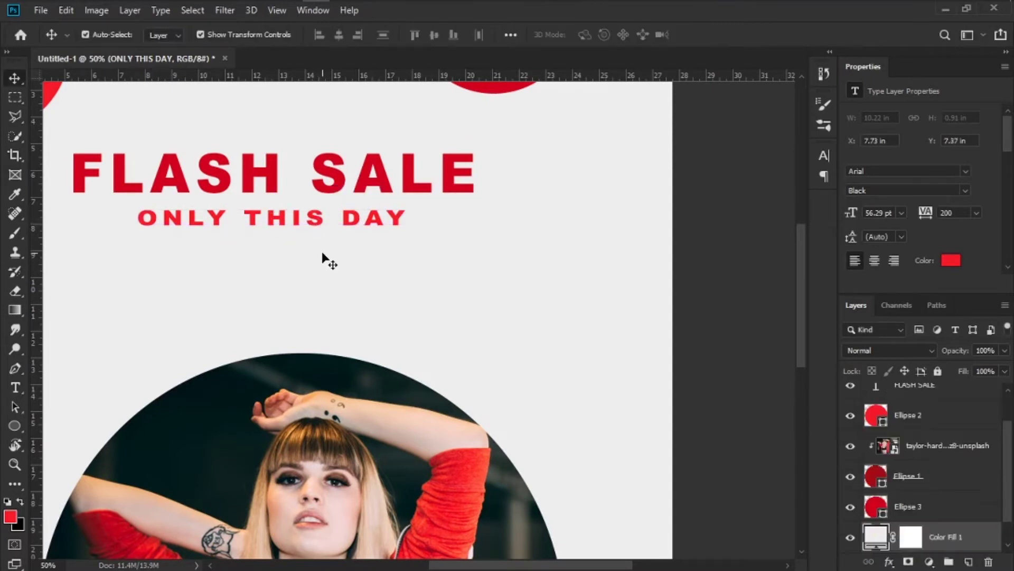
- Add a red FOR ALL WOMEN WEAR line, shrink its size, and set tracking to 300
{"action": "key", "text": "t"}
{"action": "left_click", "coordinate": [258, 297]}
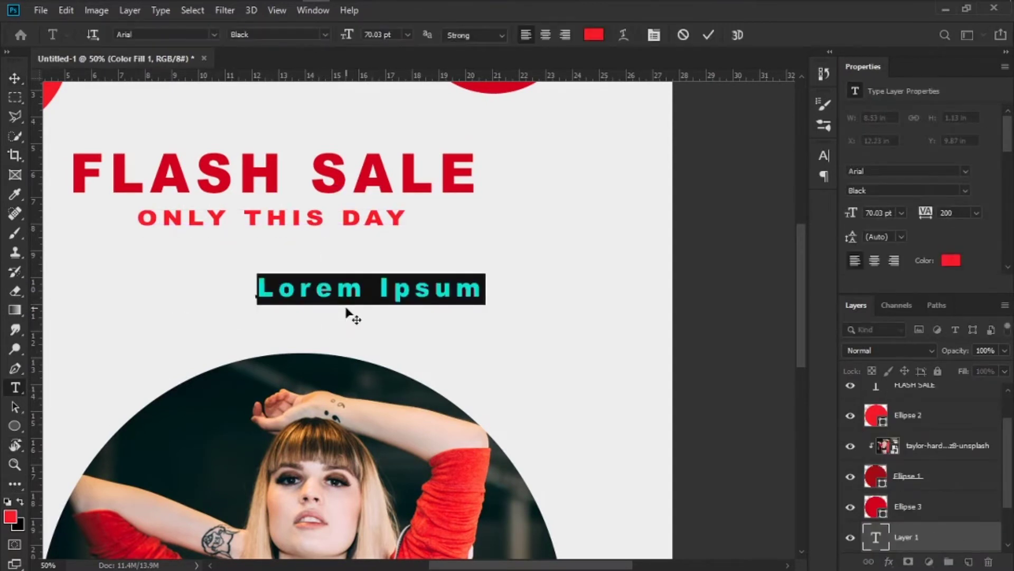
{"action": "type", "text": "FOR ALL"}
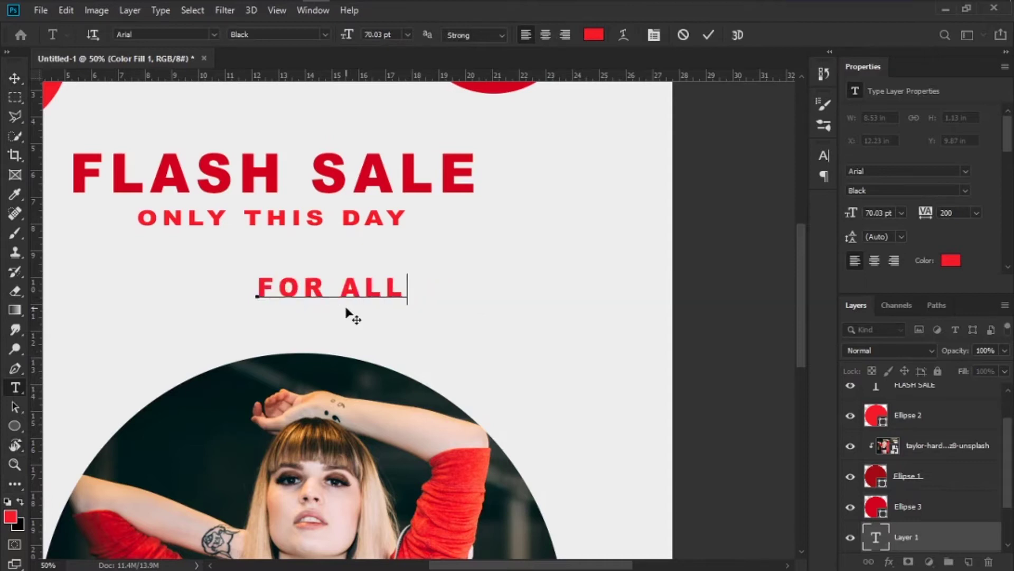
{"action": "type", "text": " WOMEN WEA"}
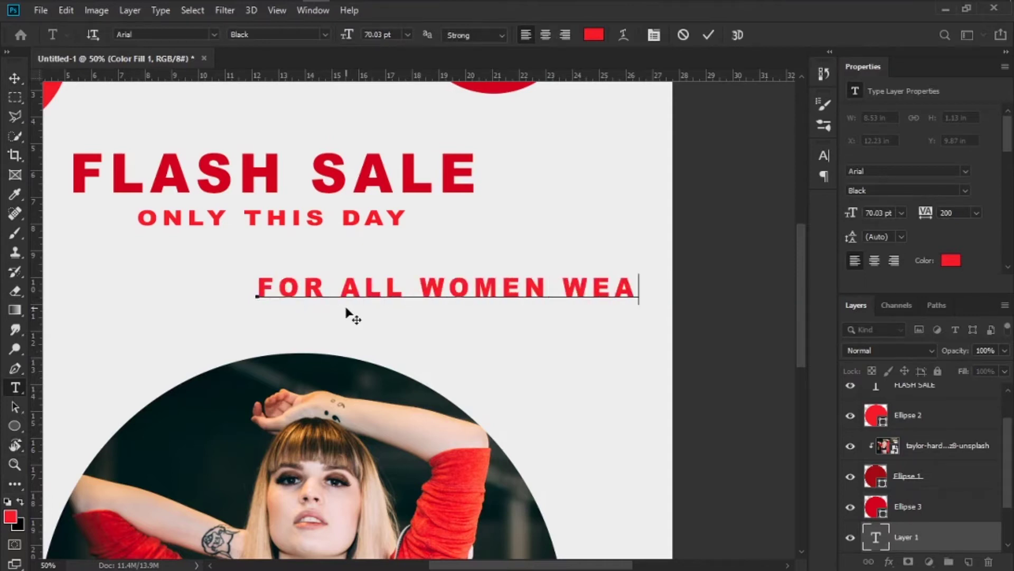
{"action": "key", "text": "ctrl+a"}
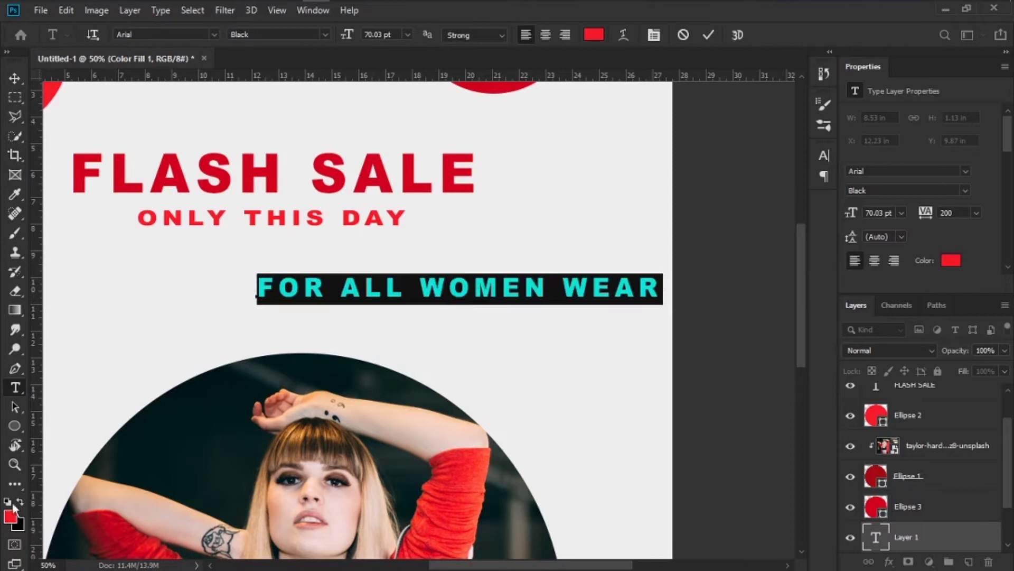
{"action": "left_click", "coordinate": [10, 516]}
{"action": "scroll", "coordinate": [509, 196], "scroll_direction": "up", "scroll_amount": 3}
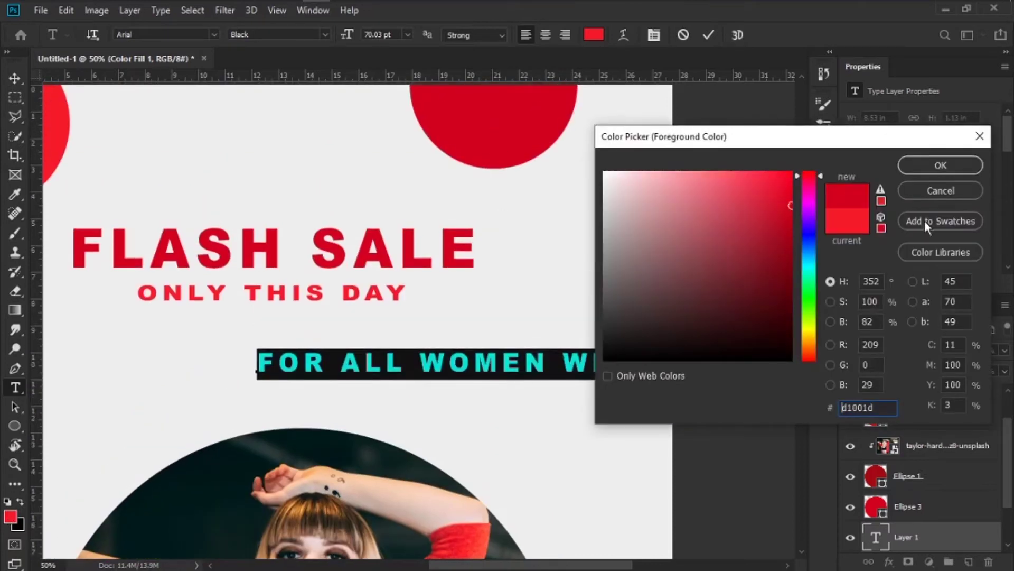
{"action": "left_click", "coordinate": [940, 165]}
{"action": "left_click_drag", "start_coordinate": [351, 34], "coordinate": [337, 39]}
{"action": "left_click", "coordinate": [654, 35]}
{"action": "type", "text": "380"}
{"action": "key", "text": "Return"}
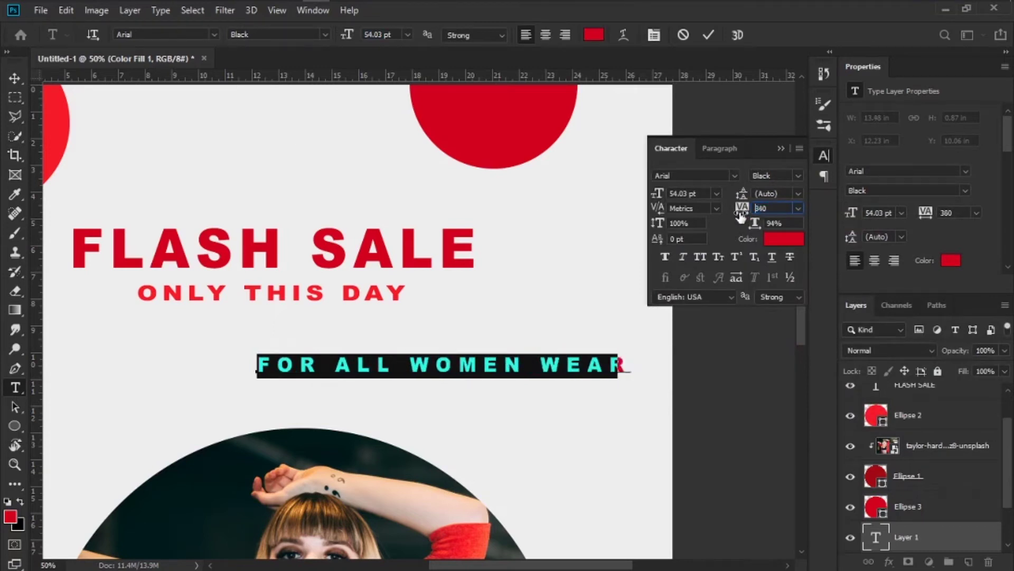
{"action": "type", "text": "300"}
{"action": "key", "text": "Return"}
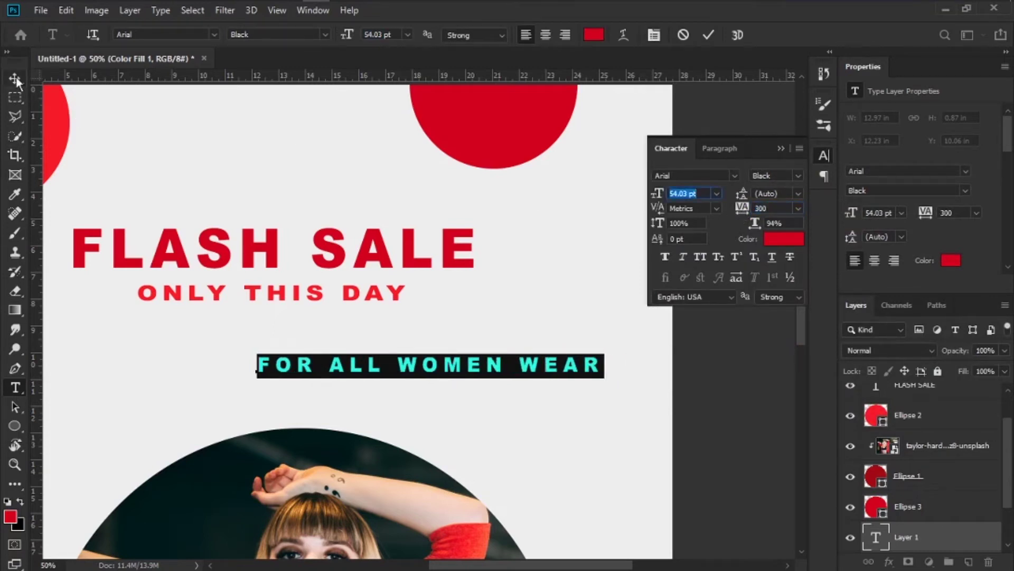
- Widen FOR ALL WOMEN WEAR to about 110% and centre it under ONLY THIS DAY
{"action": "left_click", "coordinate": [16, 79]}
{"action": "left_click_drag", "start_coordinate": [474, 370], "coordinate": [347, 355]}
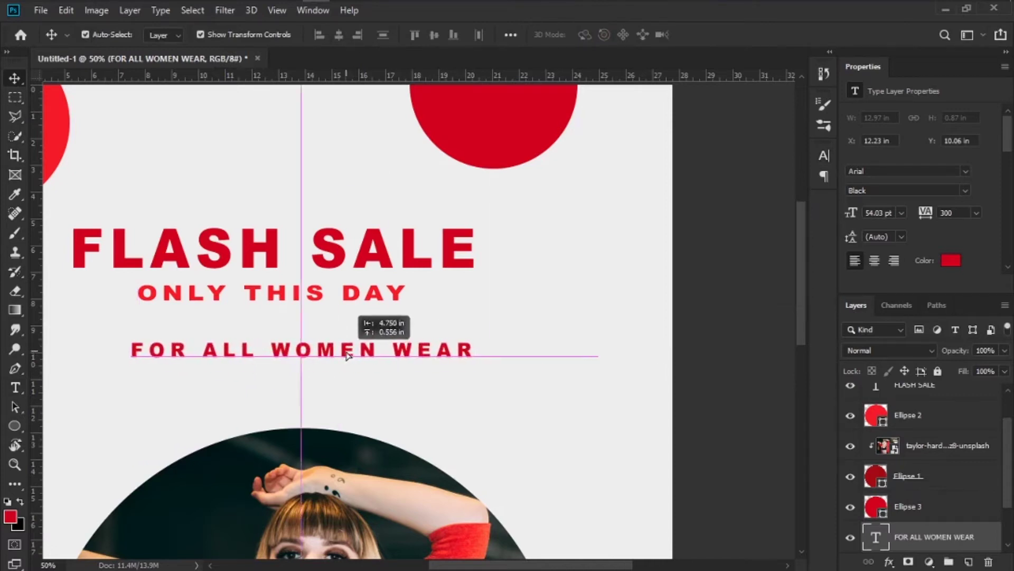
{"action": "left_click_drag", "start_coordinate": [347, 355], "coordinate": [320, 354]}
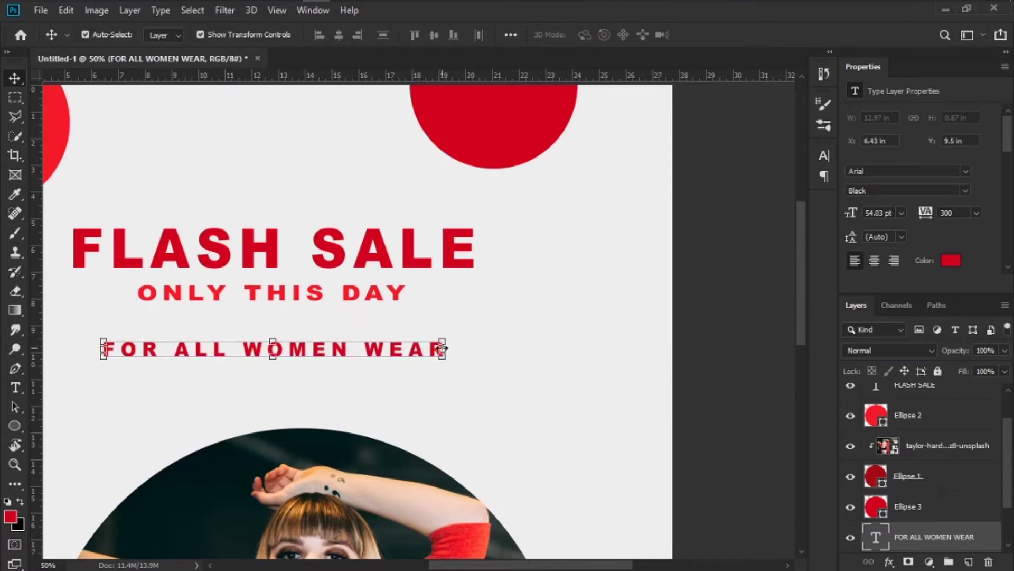
{"action": "left_click_drag", "start_coordinate": [441, 348], "coordinate": [494, 330]}
{"action": "left_click_drag", "start_coordinate": [304, 346], "coordinate": [303, 347]}
{"action": "key", "text": "Return"}
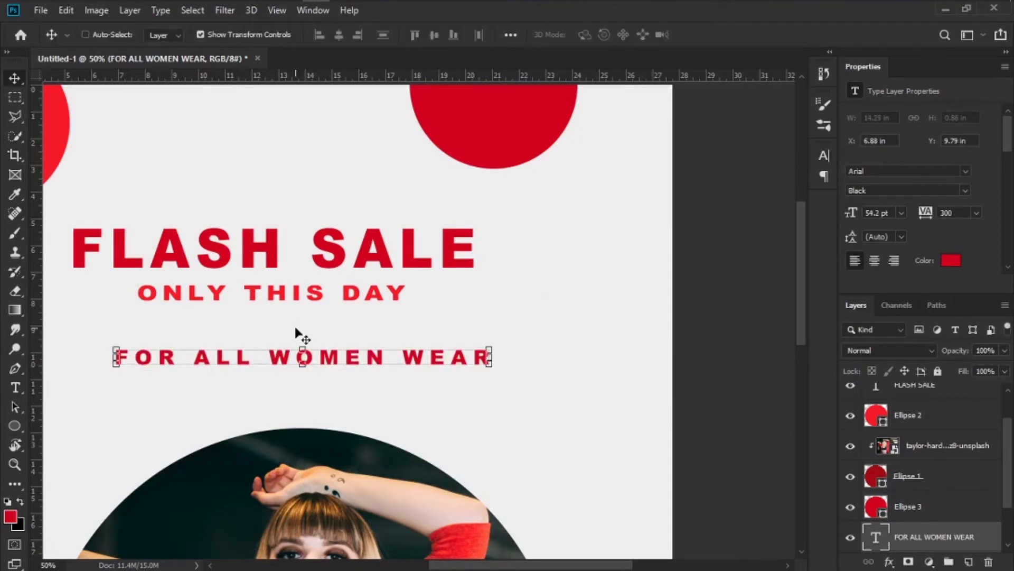
{"action": "key", "text": "ctrl+minus"}
{"action": "left_click_drag", "start_coordinate": [413, 346], "coordinate": [404, 334]}
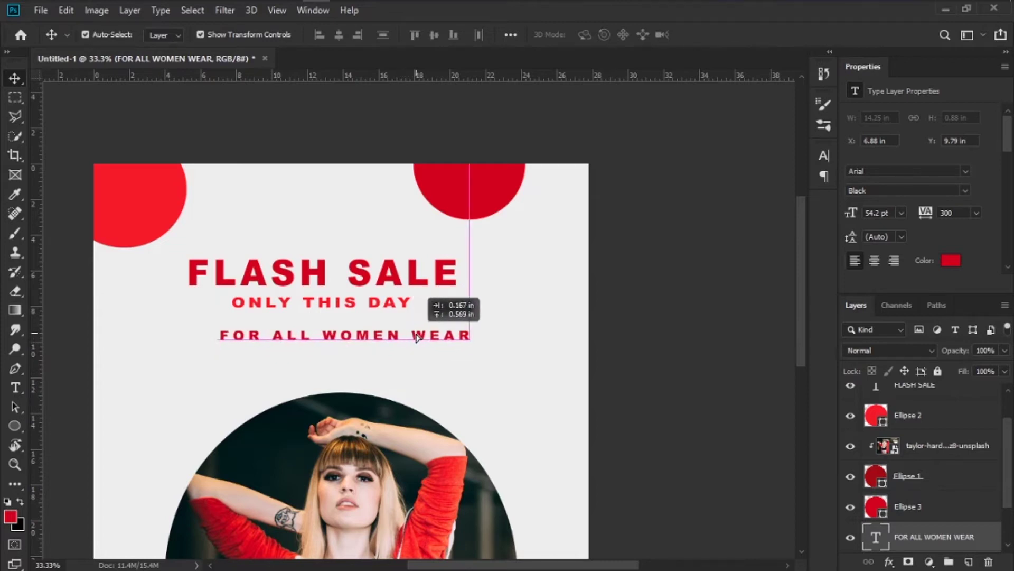
- Centre the line beneath ONLY THIS DAY and set the ellipse fill colour to red
{"action": "left_click_drag", "start_coordinate": [403, 334], "coordinate": [417, 334]}
{"action": "left_click", "coordinate": [573, 376]}
{"action": "left_click", "coordinate": [21, 425]}
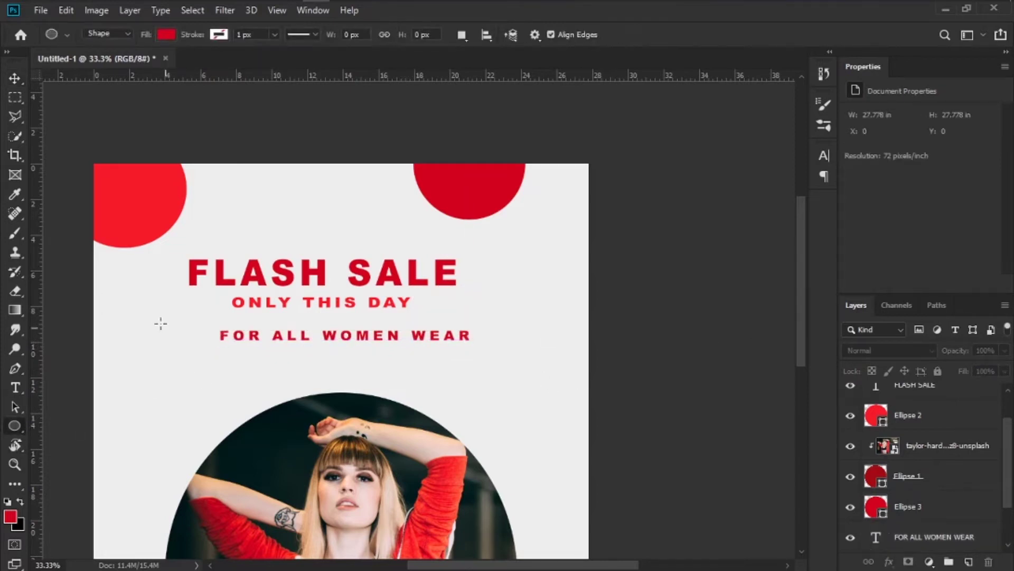
{"action": "left_click", "coordinate": [10, 517]}
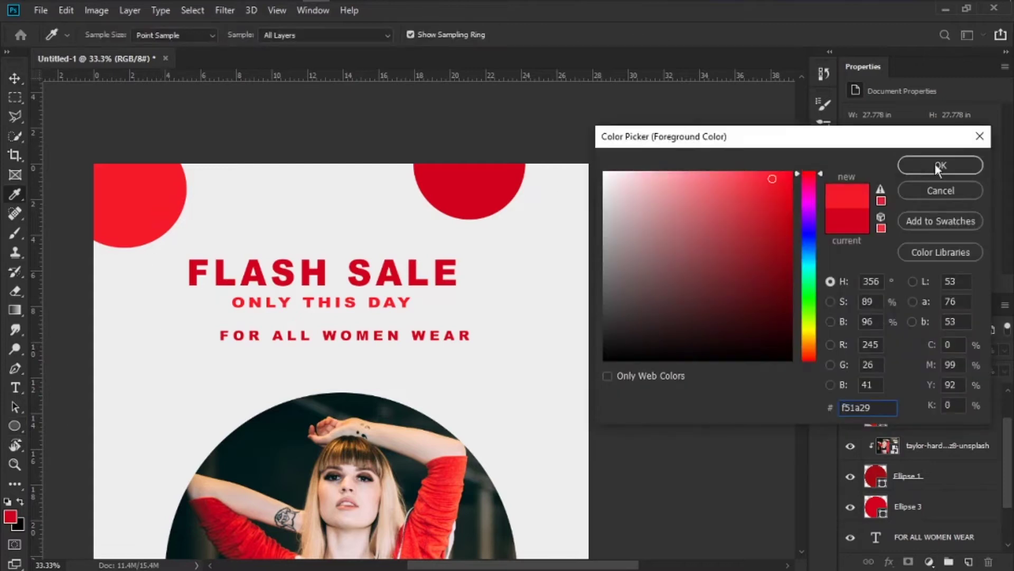
{"action": "left_click", "coordinate": [939, 166]}
{"action": "scroll", "coordinate": [951, 483], "scroll_direction": "up", "scroll_amount": 2}
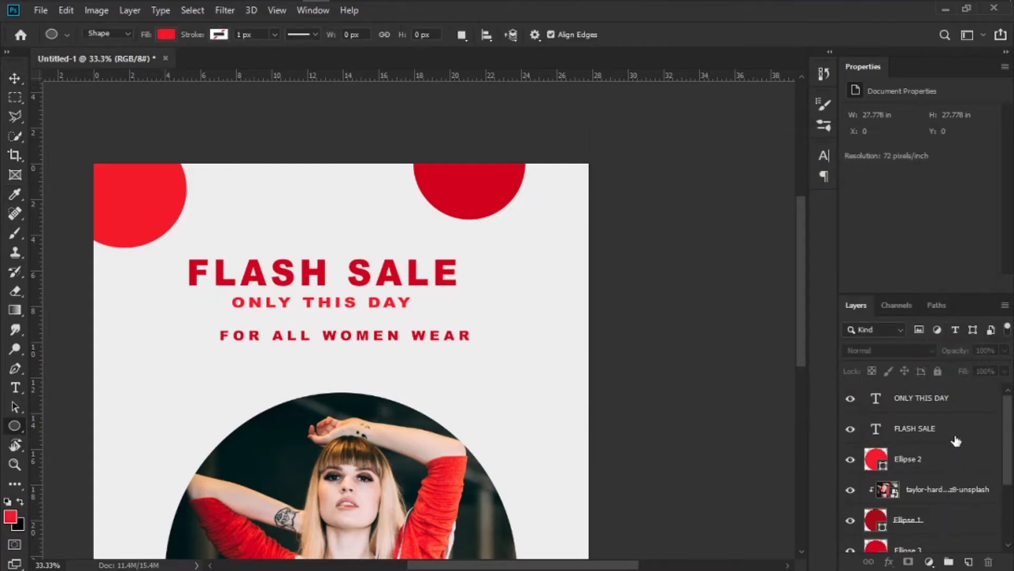
- Group FLASH SALE, ONLY THIS DAY and FOR ALL WOMEN WEAR into a group named TEXT
{"action": "left_click", "coordinate": [957, 428]}
{"action": "left_click", "coordinate": [958, 401], "text": "shift"}
{"action": "scroll", "coordinate": [965, 480], "scroll_direction": "down", "scroll_amount": 5}
{"action": "left_click", "coordinate": [964, 479], "text": "ctrl"}
{"action": "left_click", "coordinate": [948, 560]}
{"action": "double_click", "coordinate": [912, 394]}
{"action": "type", "text": "TEXT"}
{"action": "key", "text": "Return"}
- Group the photo layer and Ellipse 1 into a group named MAIN
{"action": "left_click", "coordinate": [928, 417]}
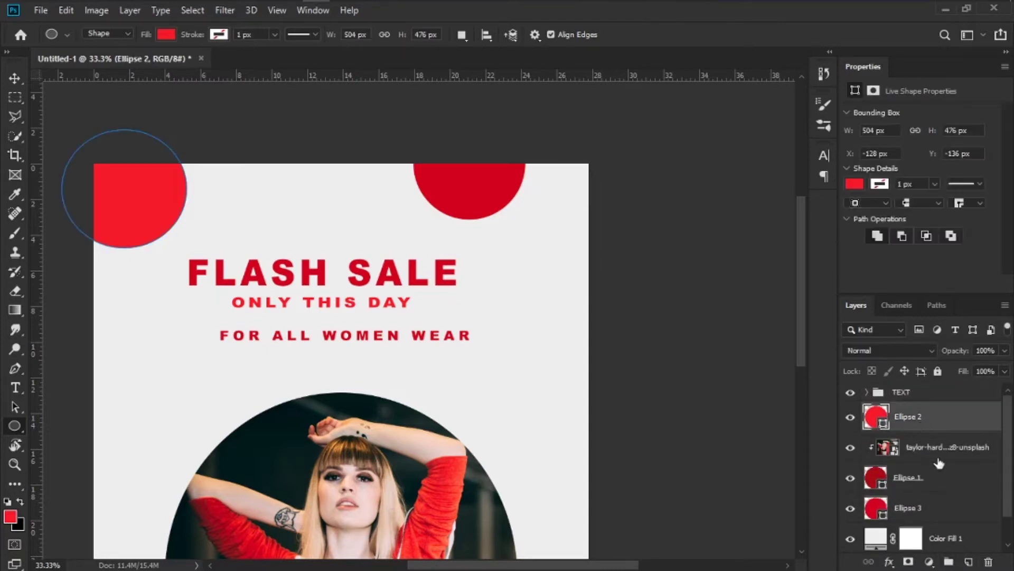
{"action": "left_click", "coordinate": [941, 459]}
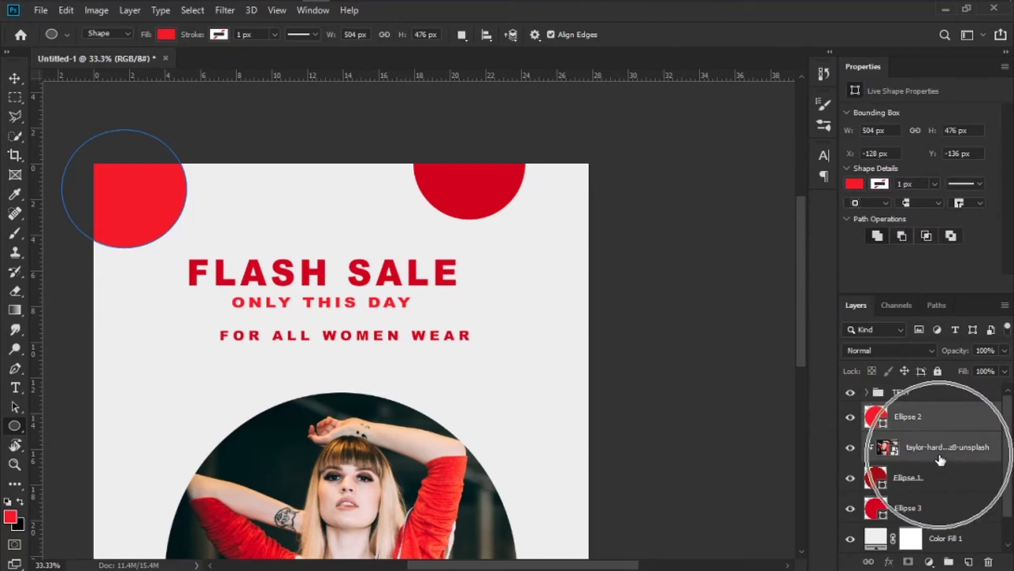
{"action": "left_click", "coordinate": [944, 481], "text": "shift"}
{"action": "left_click", "coordinate": [949, 561]}
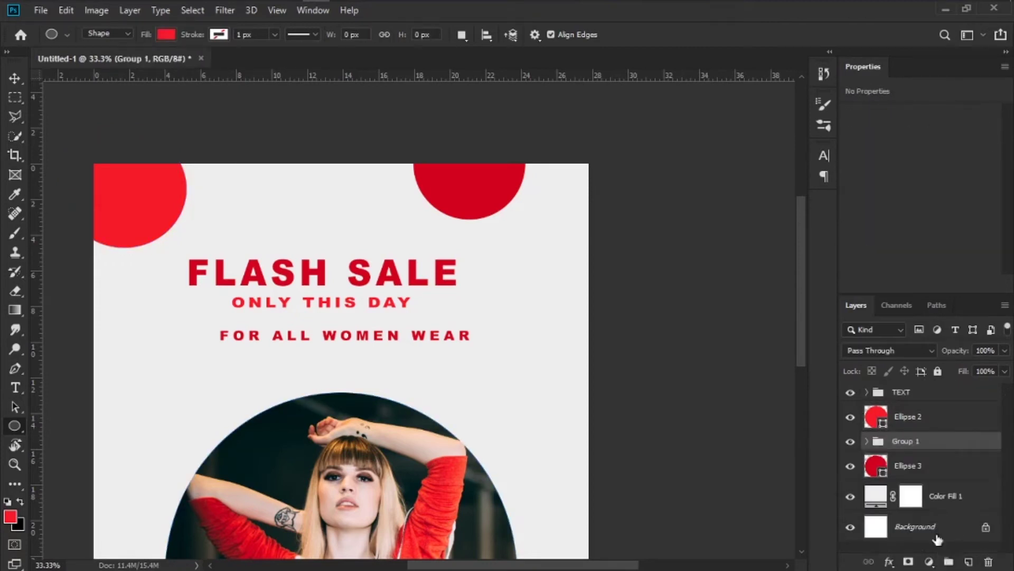
{"action": "type", "text": "MAIN"}
{"action": "key", "text": "Return"}
- Group Ellipse 2 and Ellipse 3 into a group named DECORATIONS
{"action": "left_click", "coordinate": [919, 466]}
{"action": "left_click", "coordinate": [917, 419], "text": "ctrl"}
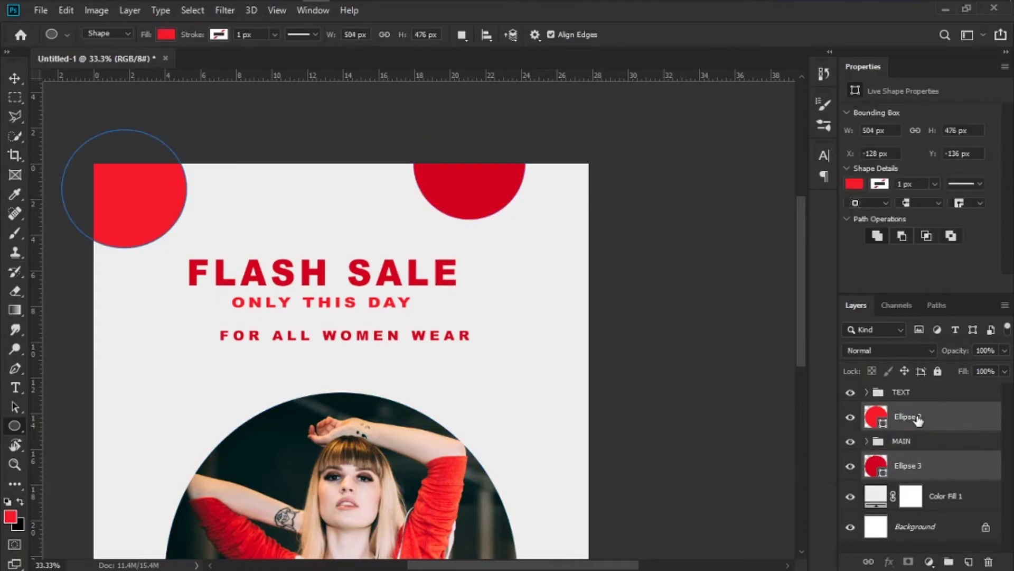
{"action": "double_click", "coordinate": [919, 417]}
{"action": "left_click", "coordinate": [931, 471], "text": "ctrl"}
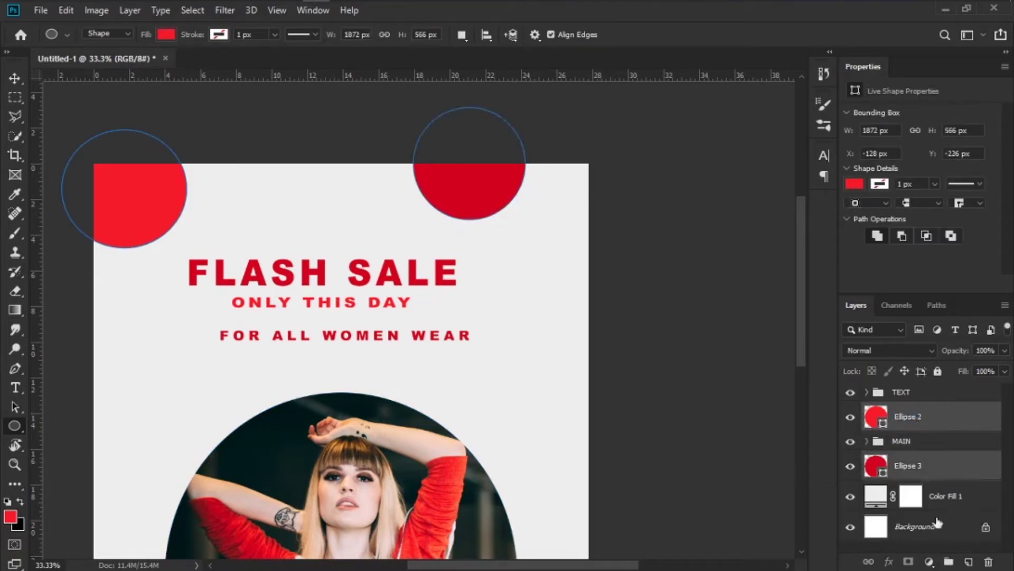
{"action": "left_click", "coordinate": [950, 563]}
{"action": "type", "text": "DECORATIONS"}
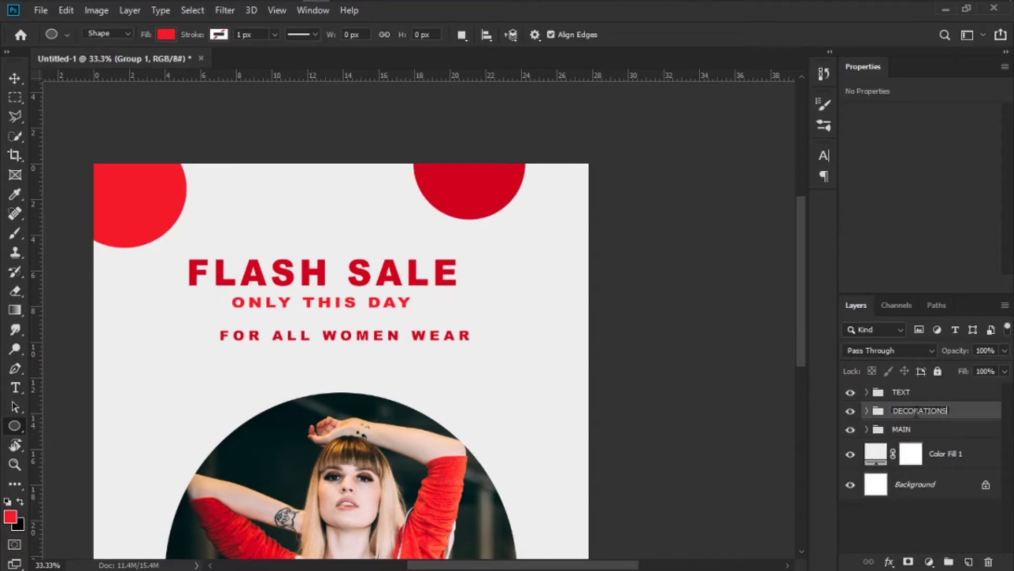
{"action": "key", "text": "Return"}
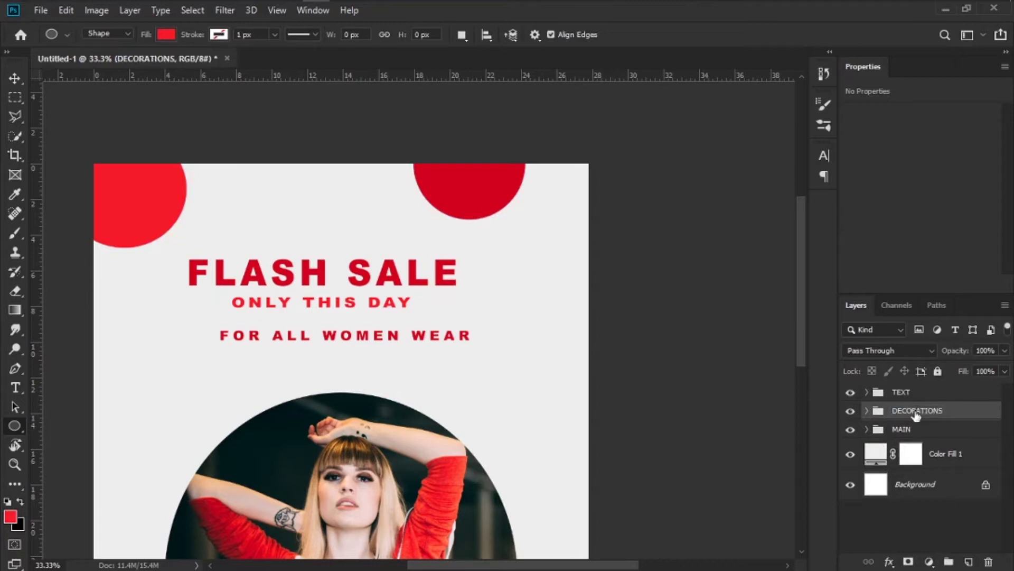
- Inside DECORATIONS, group Ellipse 3 and Ellipse 2 into a group named BIG CIRCLE
{"action": "left_click", "coordinate": [867, 411]}
{"action": "left_click", "coordinate": [945, 435]}
{"action": "left_click", "coordinate": [948, 462], "text": "shift"}
{"action": "left_click", "coordinate": [950, 563]}
{"action": "type", "text": "BIG CIRCLE"}
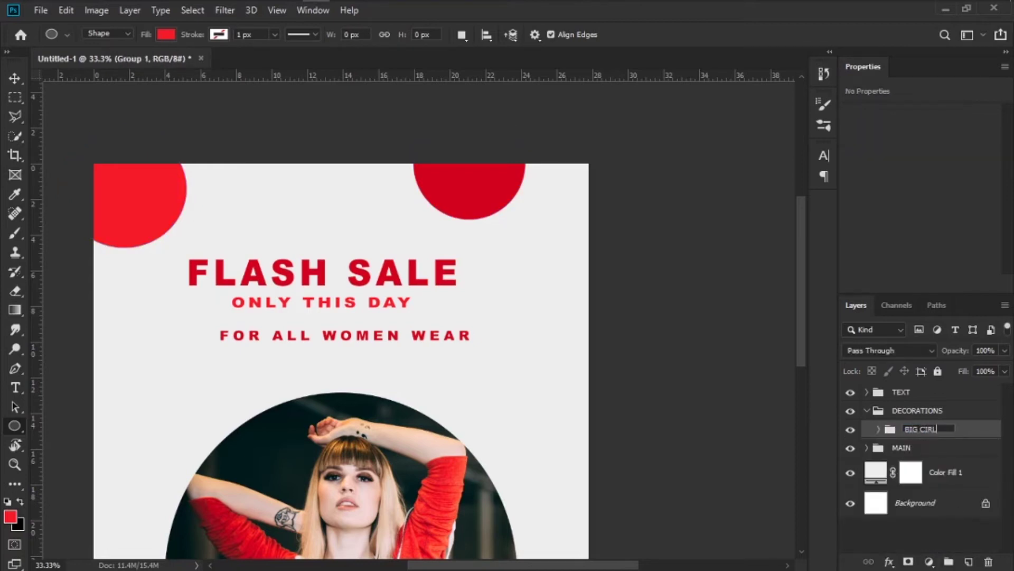
{"action": "key", "text": "Return"}
- Rename the Color Fill 1 layer to BACKGROUND
{"action": "double_click", "coordinate": [946, 472]}
{"action": "type", "text": "BA"}
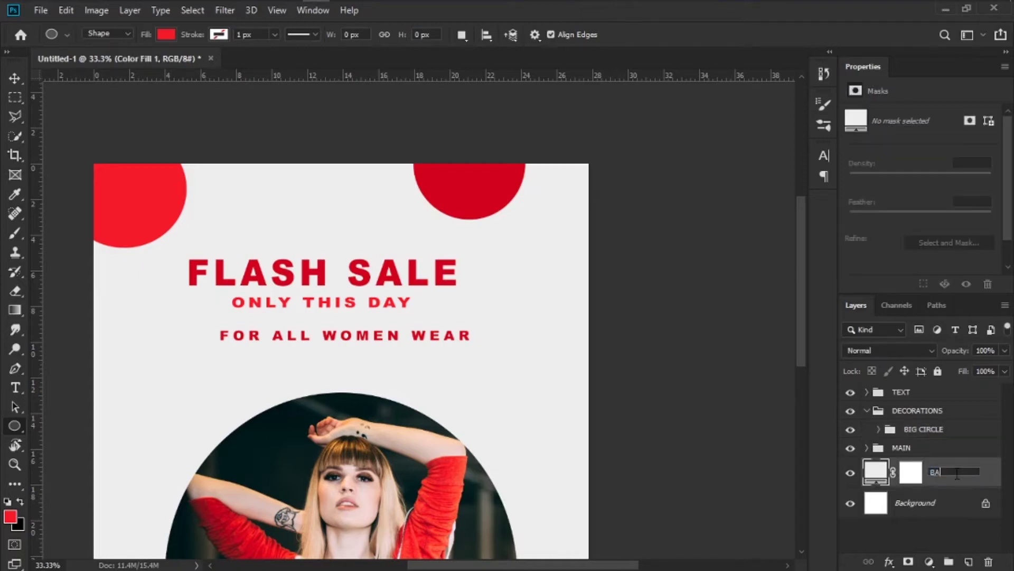
{"action": "type", "text": "CKGROUND"}
{"action": "key", "text": "Return"}
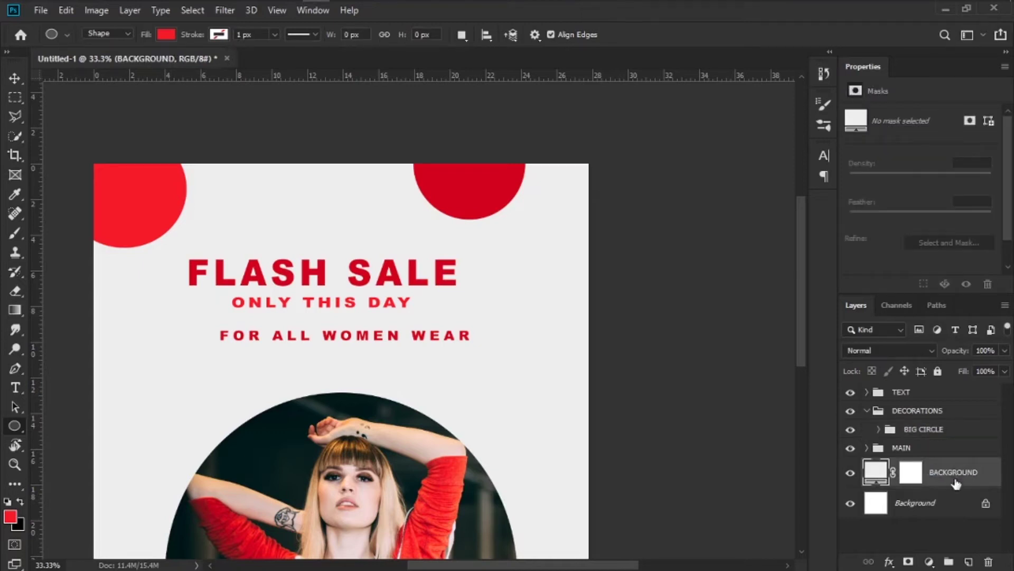
{"action": "left_click", "coordinate": [923, 524]}
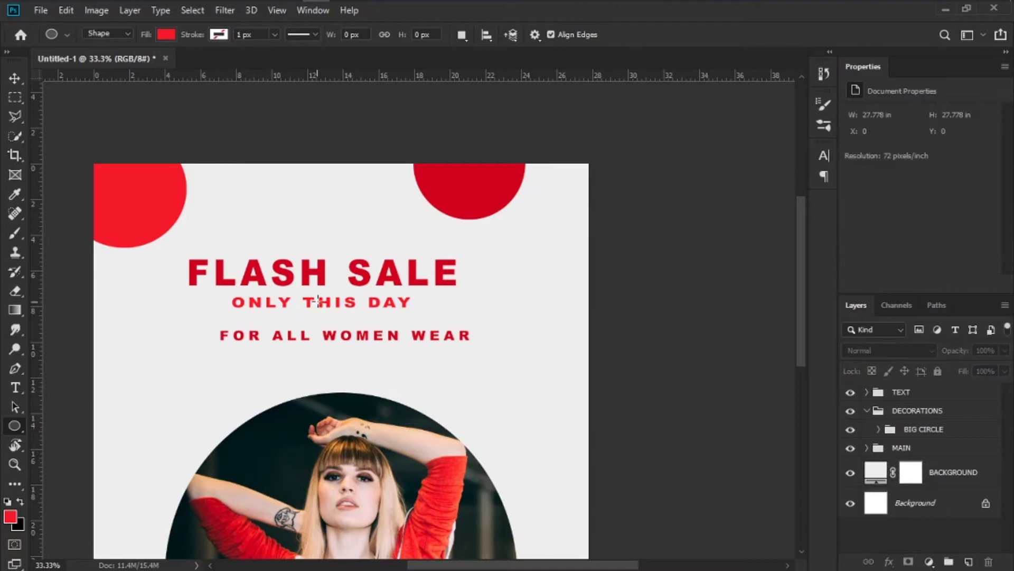
- Draw a small circle near the top-left circle with no fill and a red stroke of about 15 px
{"action": "left_click_drag", "start_coordinate": [205, 196], "coordinate": [230, 219]}
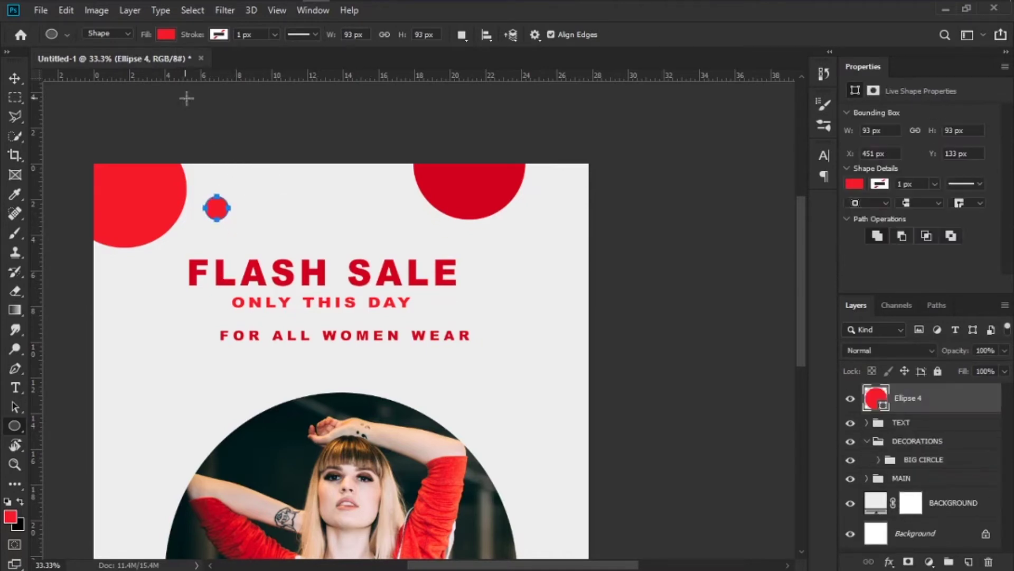
{"action": "left_click", "coordinate": [219, 36]}
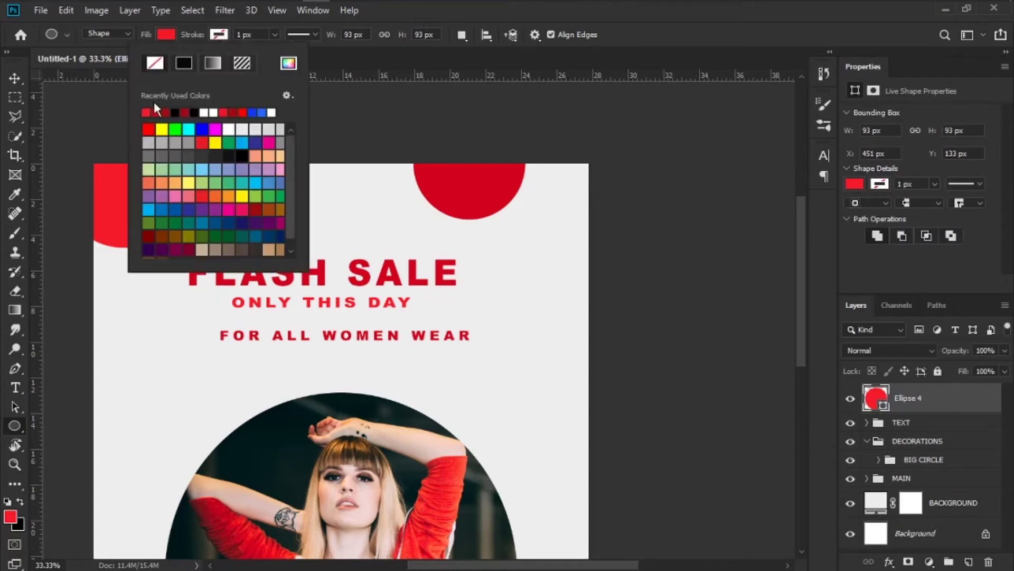
{"action": "left_click", "coordinate": [153, 110]}
{"action": "left_click", "coordinate": [166, 34]}
{"action": "left_click", "coordinate": [102, 63]}
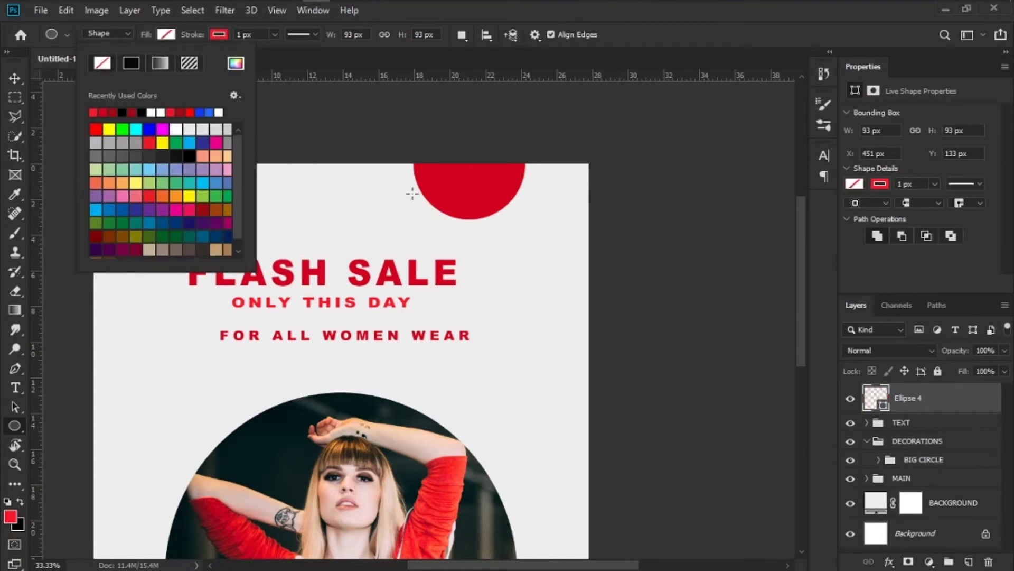
{"action": "left_click", "coordinate": [313, 134]}
{"action": "left_click", "coordinate": [510, 221]}
{"action": "left_click", "coordinate": [275, 35]}
{"action": "left_click_drag", "start_coordinate": [285, 52], "coordinate": [291, 52]}
- Move the ring layer into BIG CIRCLE, below Ellipse 2
{"action": "left_click", "coordinate": [14, 79]}
{"action": "left_click", "coordinate": [224, 135]}
{"action": "left_click_drag", "start_coordinate": [943, 406], "coordinate": [930, 460]}
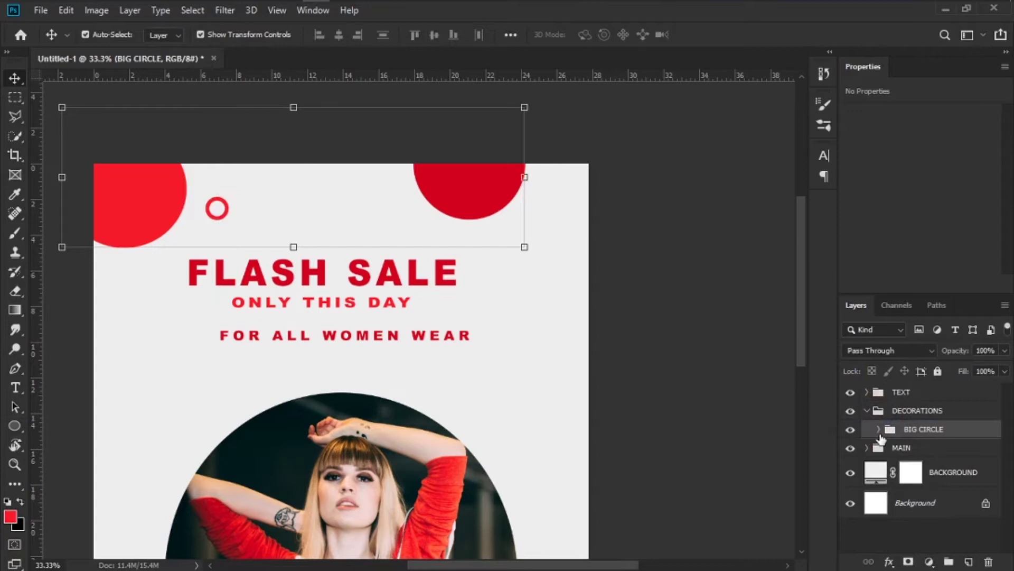
{"action": "left_click", "coordinate": [879, 429]}
{"action": "left_click_drag", "start_coordinate": [933, 422], "coordinate": [935, 493]}
- Put the ring in its own group and move that group above DECORATIONS
{"action": "left_click", "coordinate": [950, 564]}
{"action": "left_click_drag", "start_coordinate": [927, 470], "coordinate": [872, 465]}
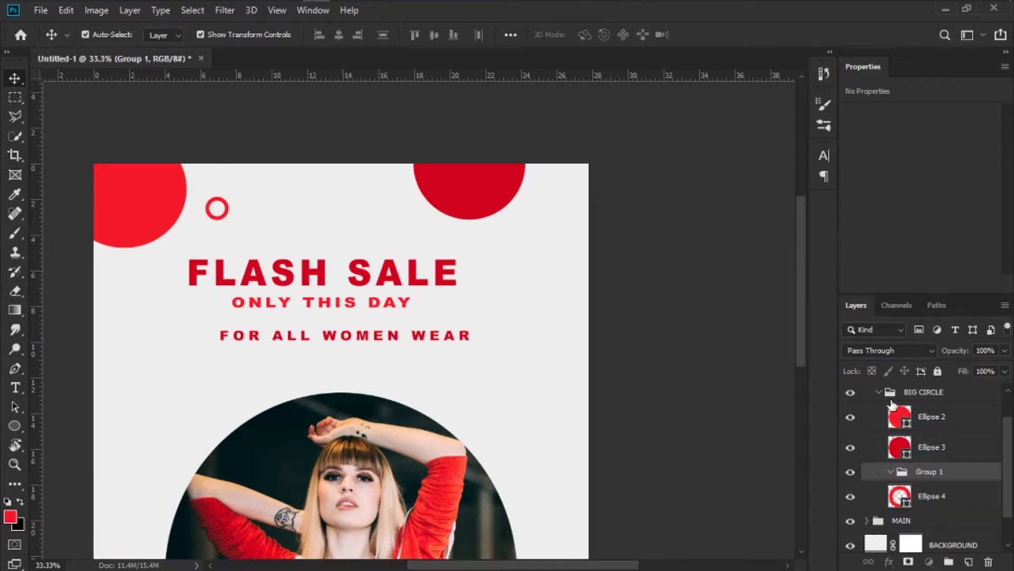
{"action": "left_click", "coordinate": [881, 395]}
{"action": "left_click", "coordinate": [878, 428]}
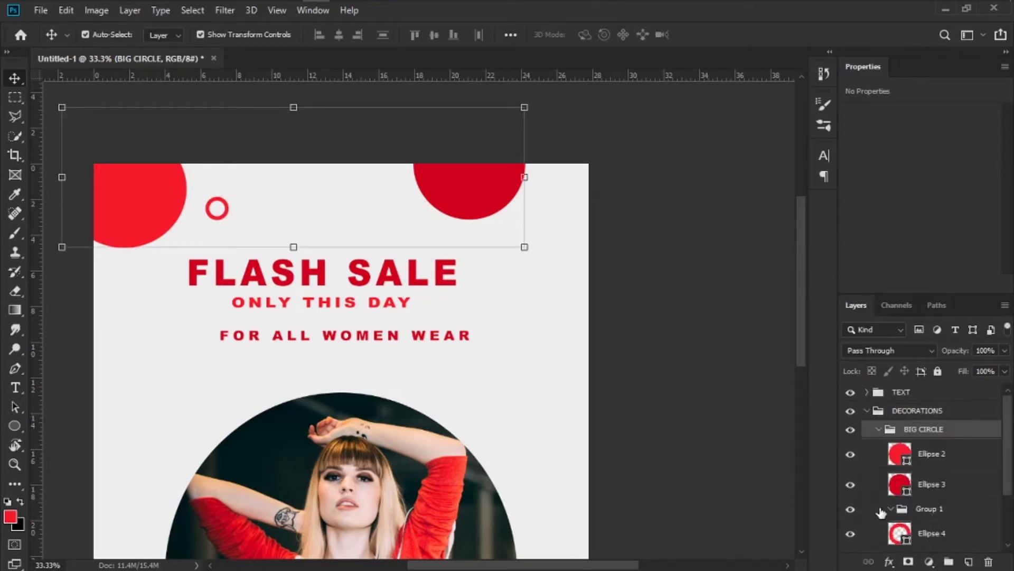
{"action": "left_click", "coordinate": [924, 508]}
{"action": "left_click", "coordinate": [891, 508]}
{"action": "mouse_move", "coordinate": [919, 508]}
{"action": "left_mouse_down"}
{"action": "mouse_move", "coordinate": [930, 497]}
{"action": "mouse_move", "coordinate": [924, 409]}
{"action": "left_mouse_up"}
{"action": "left_click", "coordinate": [867, 429]}
- Rename the ring's group to RING DECORATION
{"action": "double_click", "coordinate": [906, 412]}
{"action": "type", "text": "RING DECORATIO"}
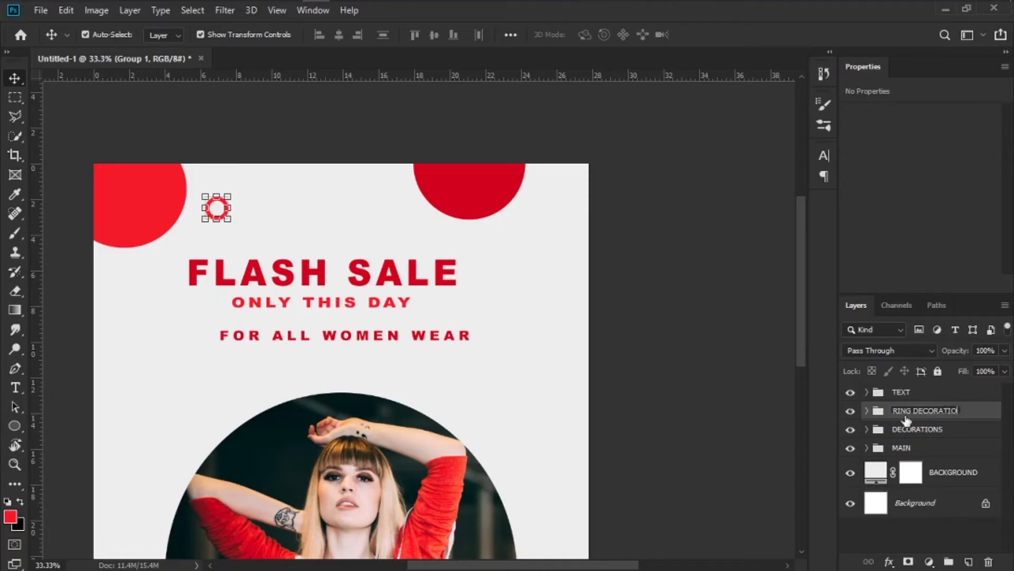
{"action": "type", "text": "N"}
{"action": "key", "text": "Return"}
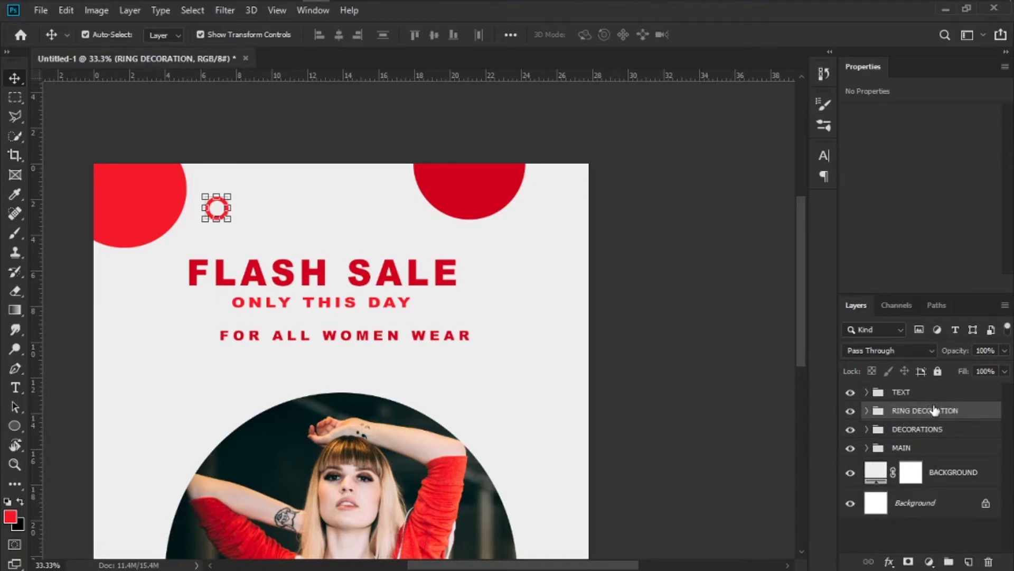
{"action": "key", "text": "ctrl+plus"}
{"action": "left_click_drag", "start_coordinate": [319, 167], "coordinate": [464, 319]}
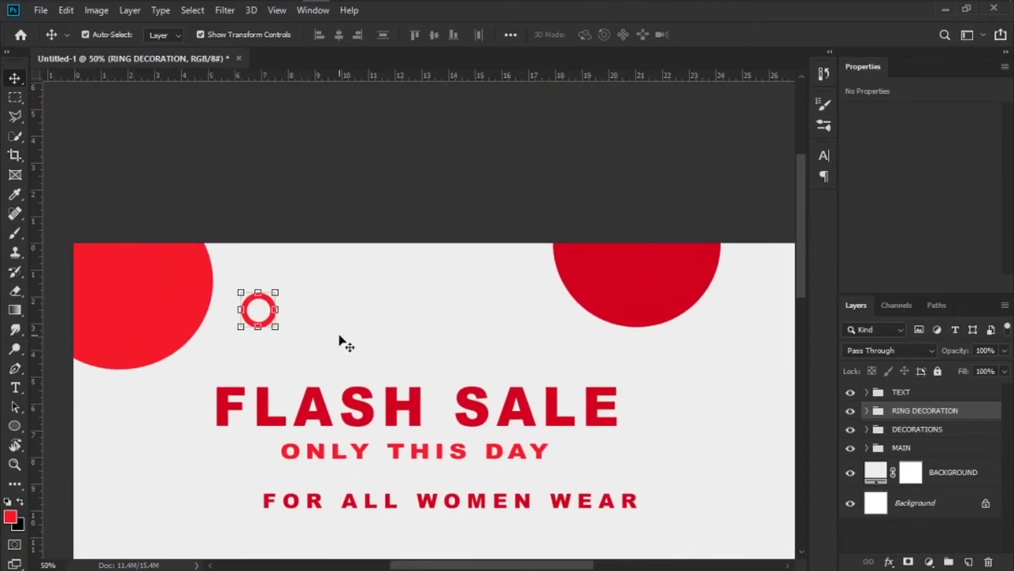
- Draw a small red dot to the right of the ring
{"action": "left_click", "coordinate": [342, 335]}
{"action": "left_click", "coordinate": [15, 425]}
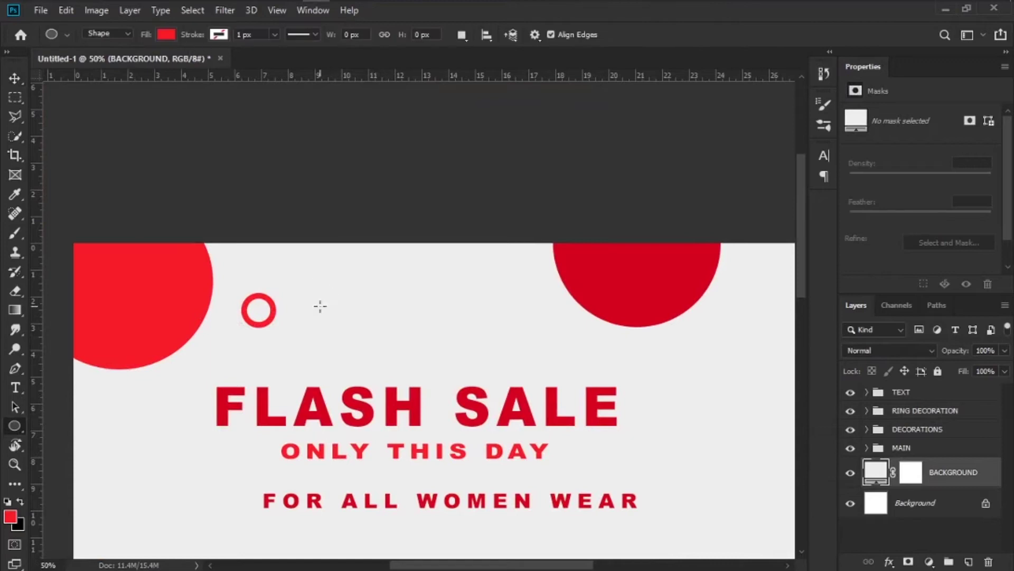
{"action": "key", "text": "ctrl+plus"}
{"action": "left_click_drag", "start_coordinate": [297, 353], "coordinate": [451, 357]}
{"action": "left_click_drag", "start_coordinate": [304, 294], "coordinate": [323, 332]}
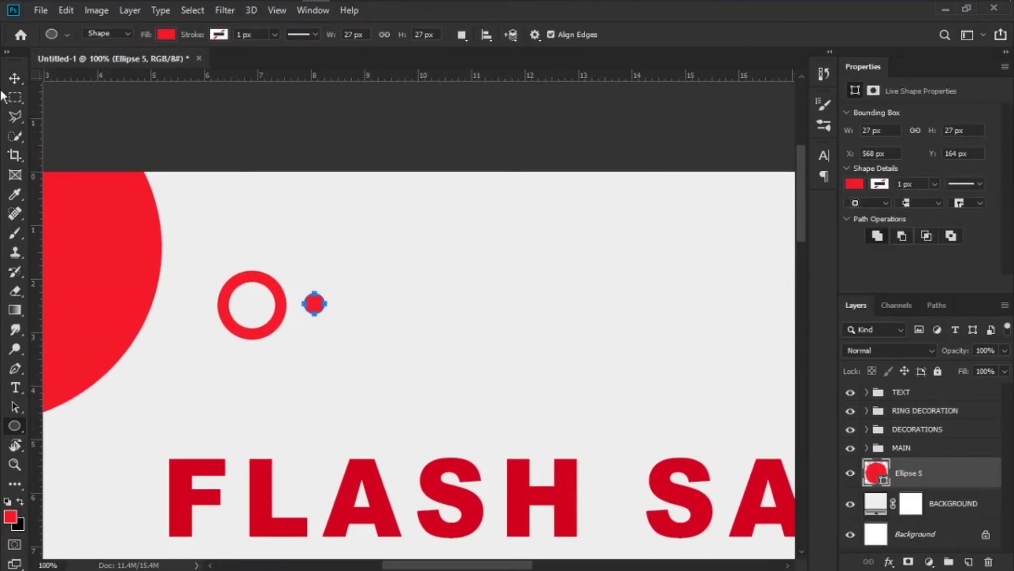
- Line the dot up beside the ring
{"action": "left_click", "coordinate": [16, 78]}
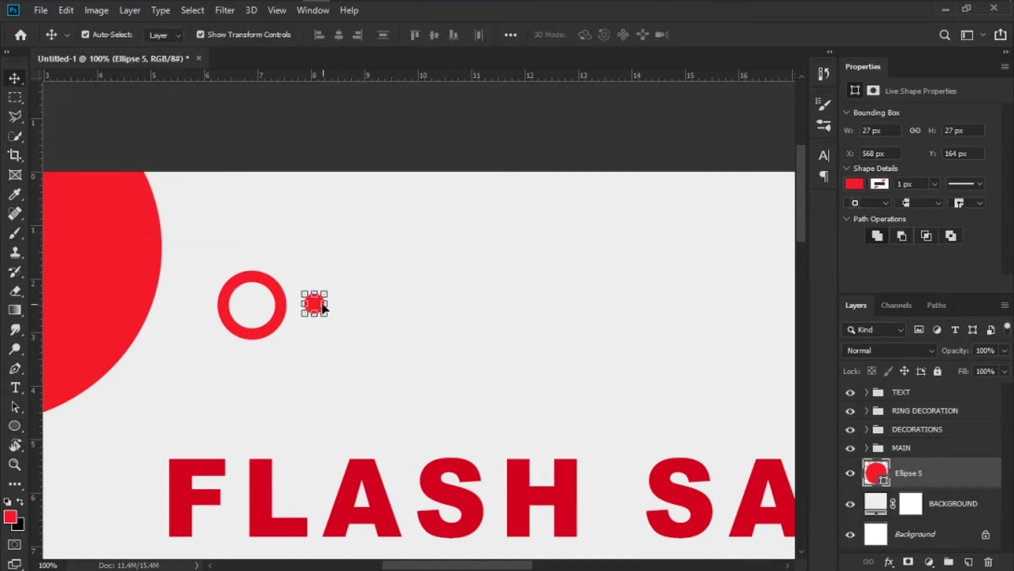
{"action": "left_click_drag", "start_coordinate": [317, 308], "coordinate": [319, 310]}
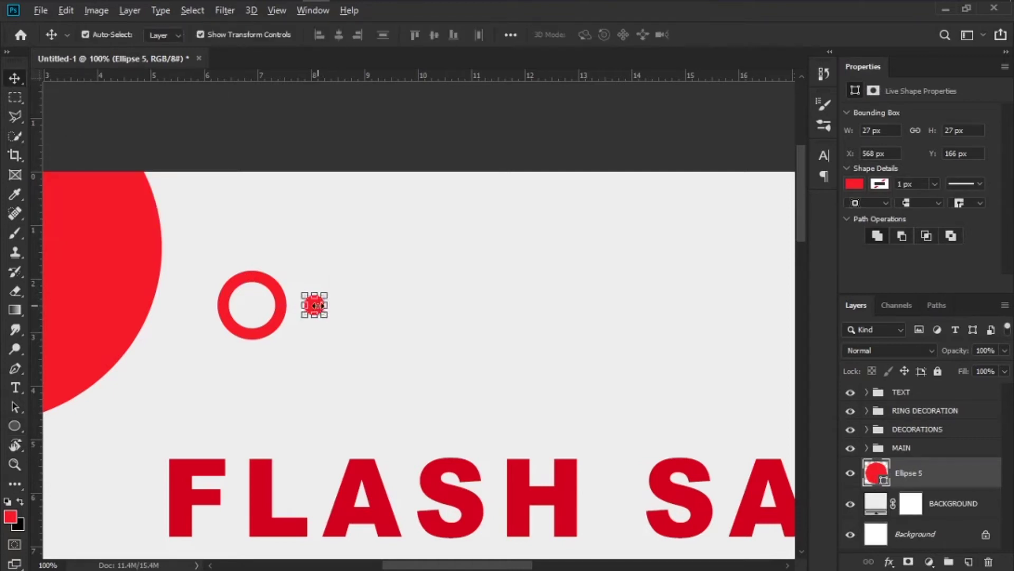
{"action": "key", "text": "ctrl"}
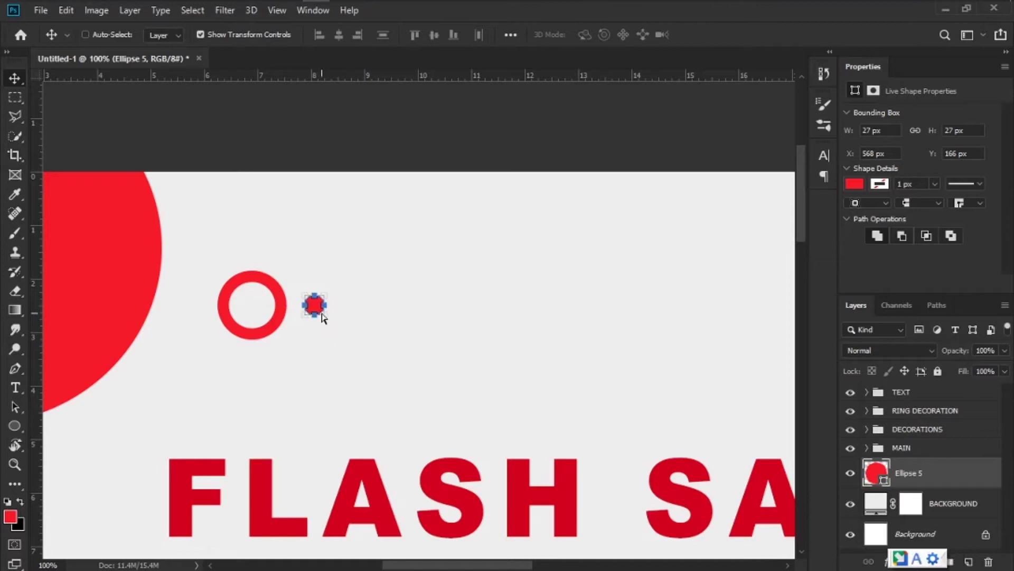
{"action": "left_click_drag", "start_coordinate": [322, 314], "coordinate": [496, 301]}
{"action": "key", "text": "ctrl+plus"}
{"action": "key", "text": "ctrl+minus"}
{"action": "left_click", "coordinate": [410, 317]}
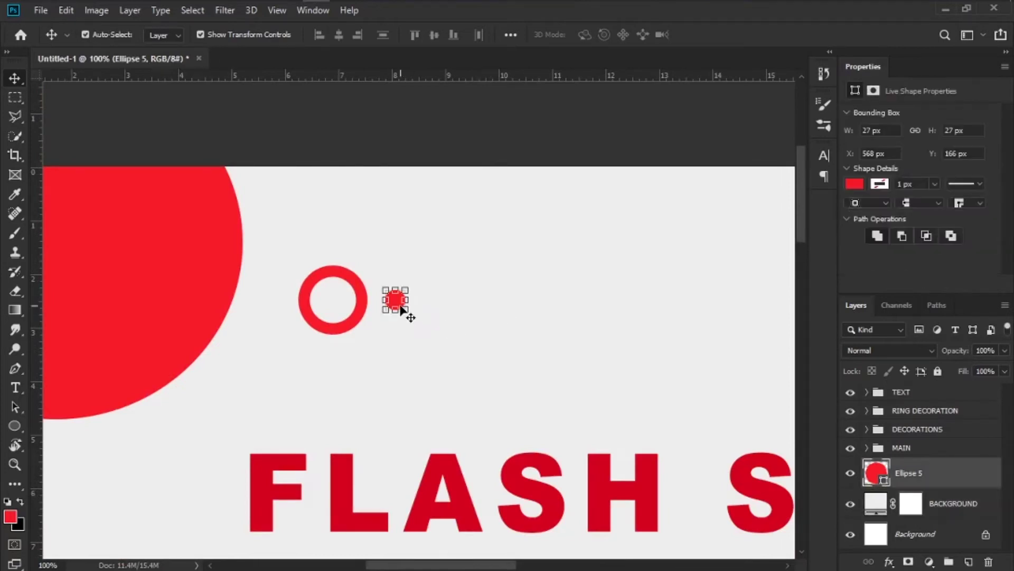
- Duplicate the dot rightward to build an evenly spaced row of dots
{"action": "left_click_drag", "start_coordinate": [397, 303], "coordinate": [473, 311], "text": "alt"}
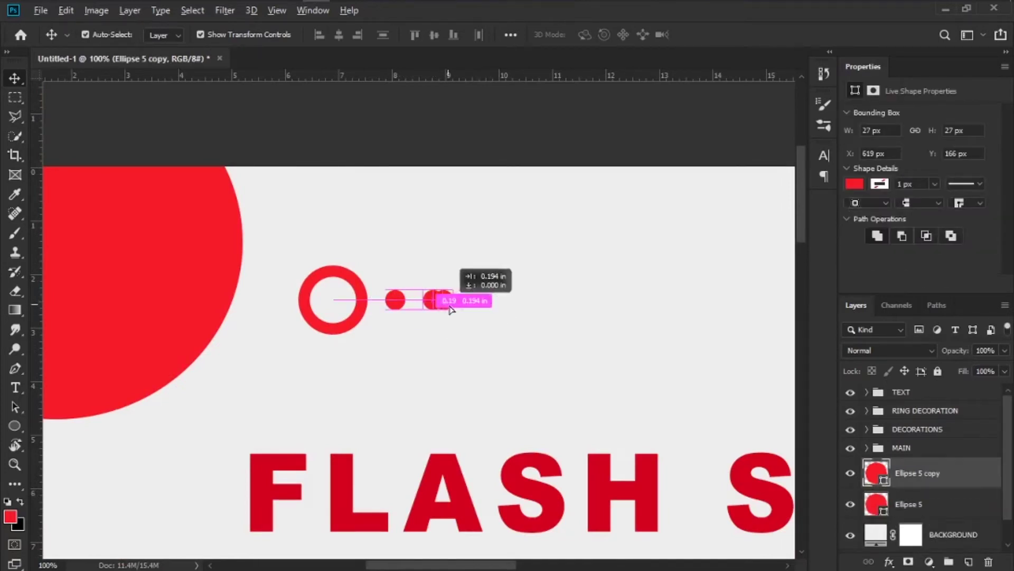
{"action": "scroll", "coordinate": [935, 504], "scroll_direction": "down", "scroll_amount": 1}
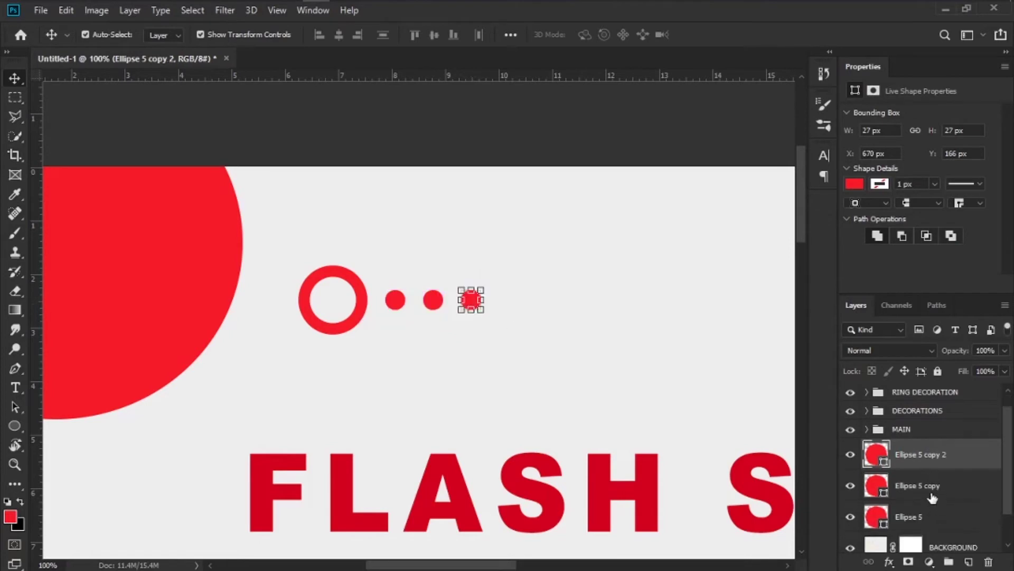
{"action": "left_click", "coordinate": [933, 494], "text": "shift"}
{"action": "left_click", "coordinate": [932, 515], "text": "shift"}
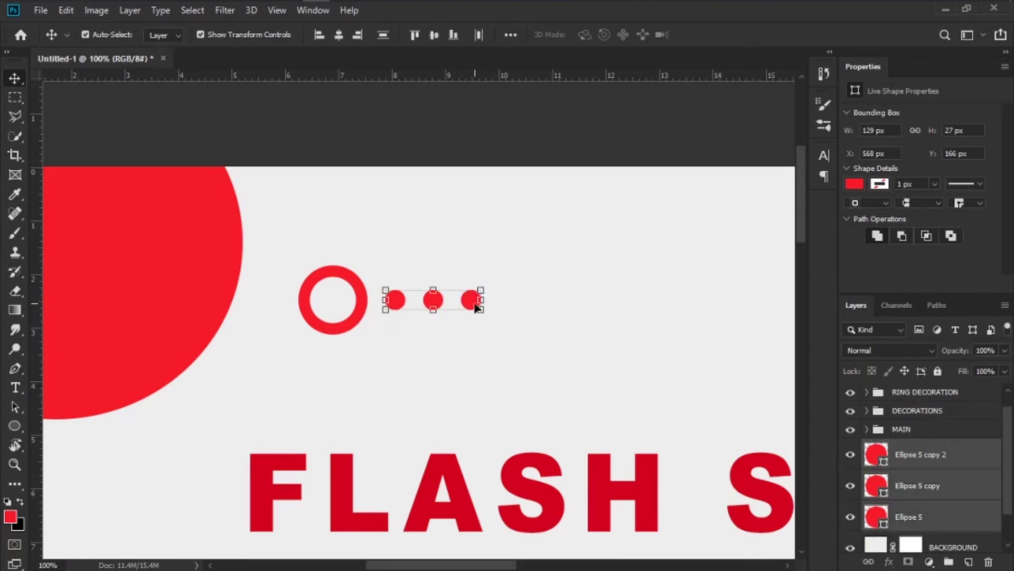
{"action": "mouse_move", "coordinate": [473, 302]}
{"action": "left_mouse_down", "text": "alt"}
{"action": "mouse_move", "coordinate": [590, 316]}
{"action": "mouse_move", "coordinate": [610, 346]}
{"action": "left_mouse_up", "text": "alt"}
{"action": "left_click", "coordinate": [608, 346]}
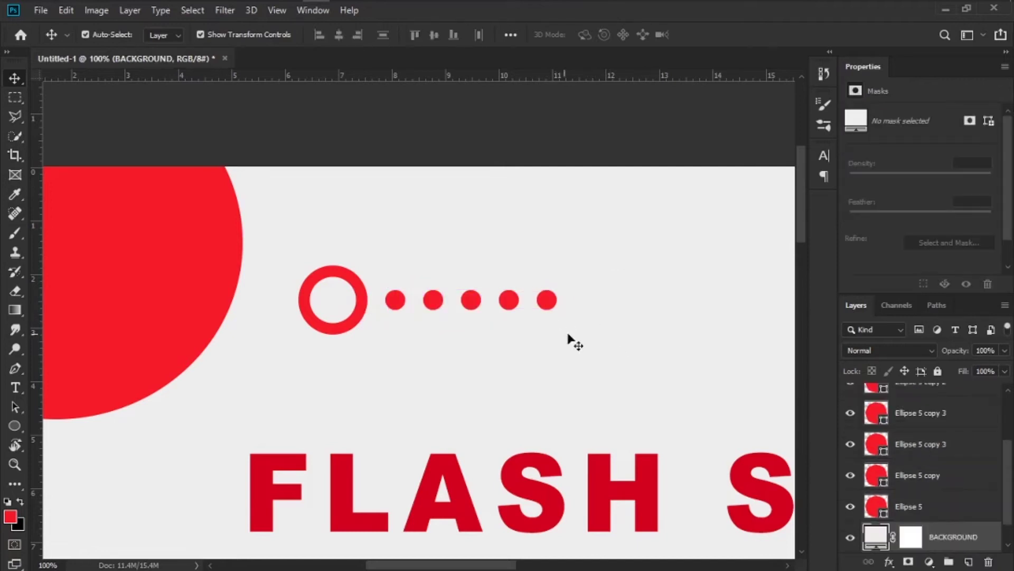
{"action": "left_click_drag", "start_coordinate": [546, 300], "coordinate": [585, 301], "text": "alt"}
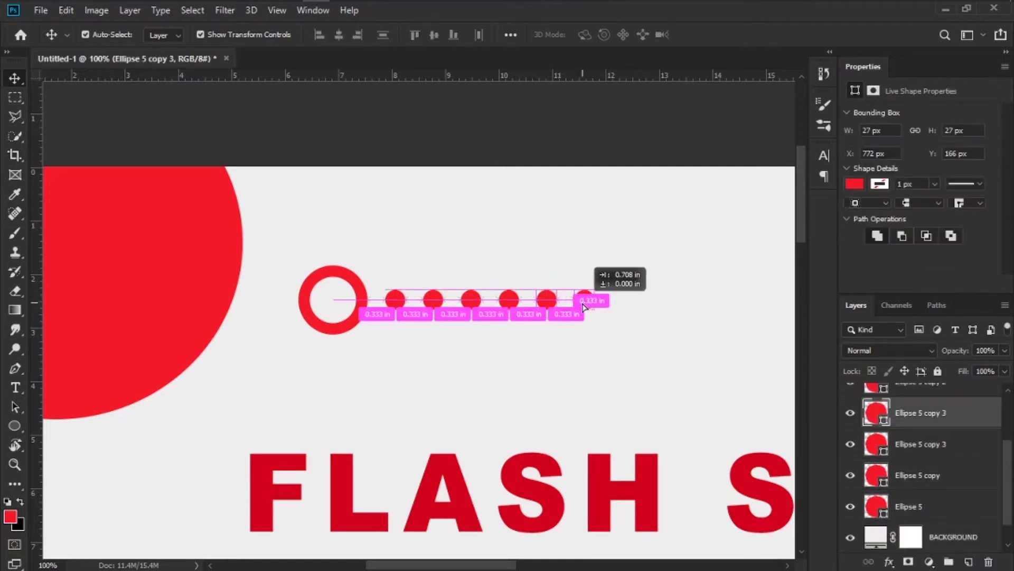
{"action": "left_click", "coordinate": [593, 356]}
- Add one more dot copy at the right end of the row
{"action": "key", "text": "ctrl+minus"}
{"action": "key", "text": "ctrl+minus"}
{"action": "key", "text": "ctrl+minus"}
{"action": "key", "text": "ctrl+minus"}
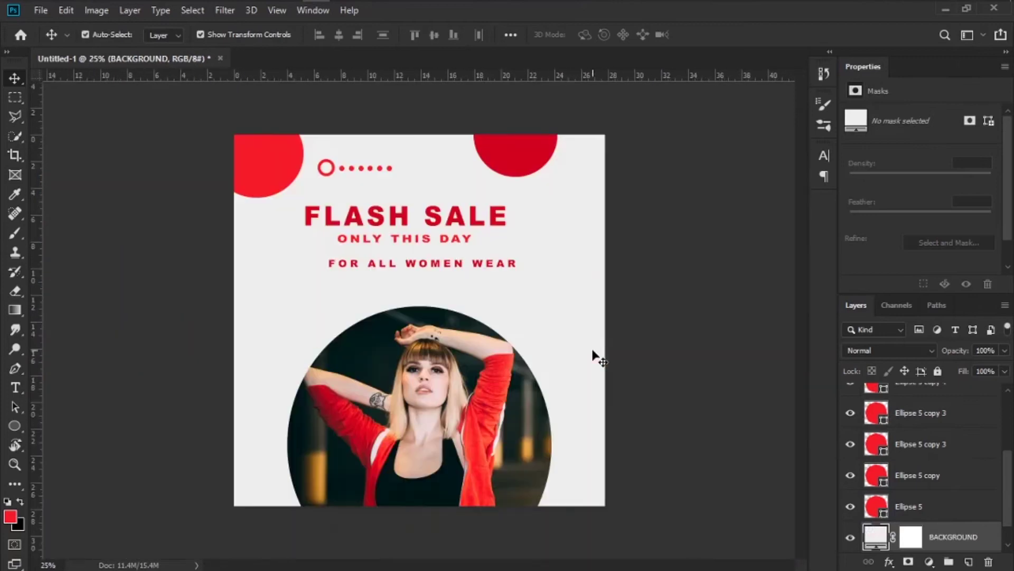
{"action": "left_click", "coordinate": [391, 169]}
{"action": "key", "text": "ctrl+plus"}
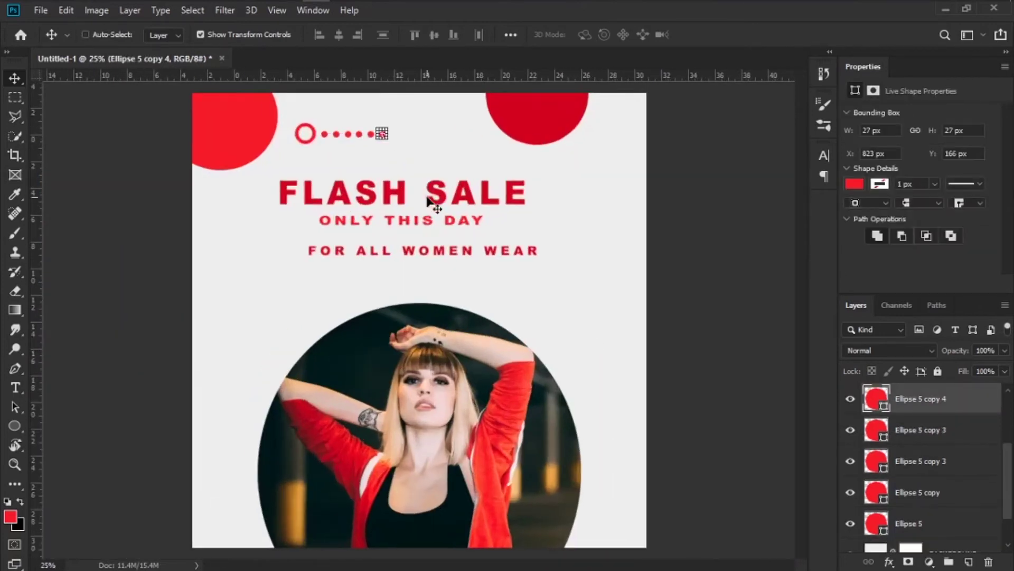
{"action": "key", "text": "ctrl+plus"}
{"action": "key", "text": "ctrl+plus"}
{"action": "scroll", "coordinate": [426, 196], "scroll_direction": "up", "scroll_amount": 5}
{"action": "key", "text": "ctrl+plus"}
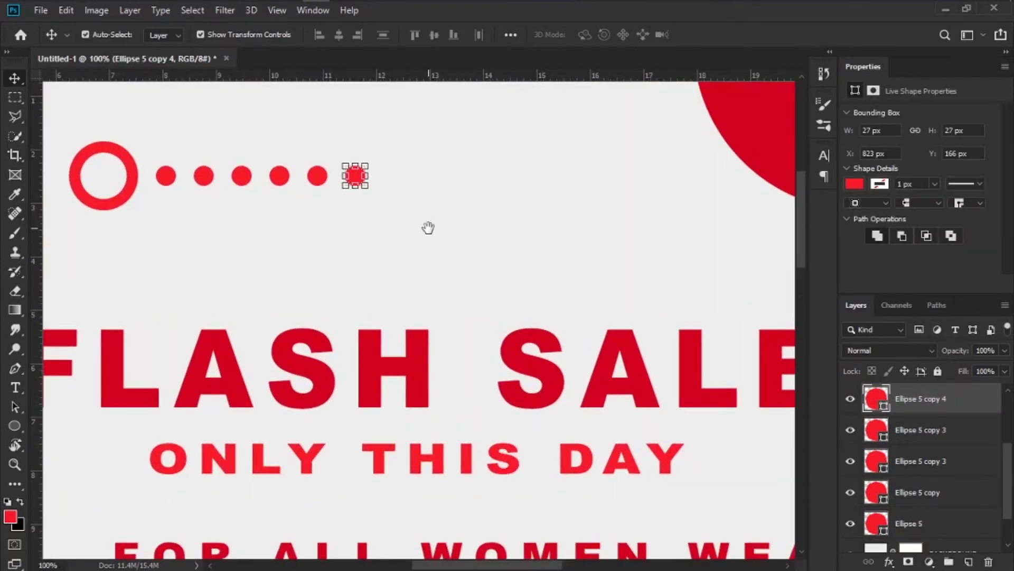
{"action": "left_click_drag", "start_coordinate": [429, 227], "coordinate": [428, 284]}
{"action": "key", "text": "ctrl+plus"}
{"action": "left_click_drag", "start_coordinate": [304, 167], "coordinate": [379, 168]}
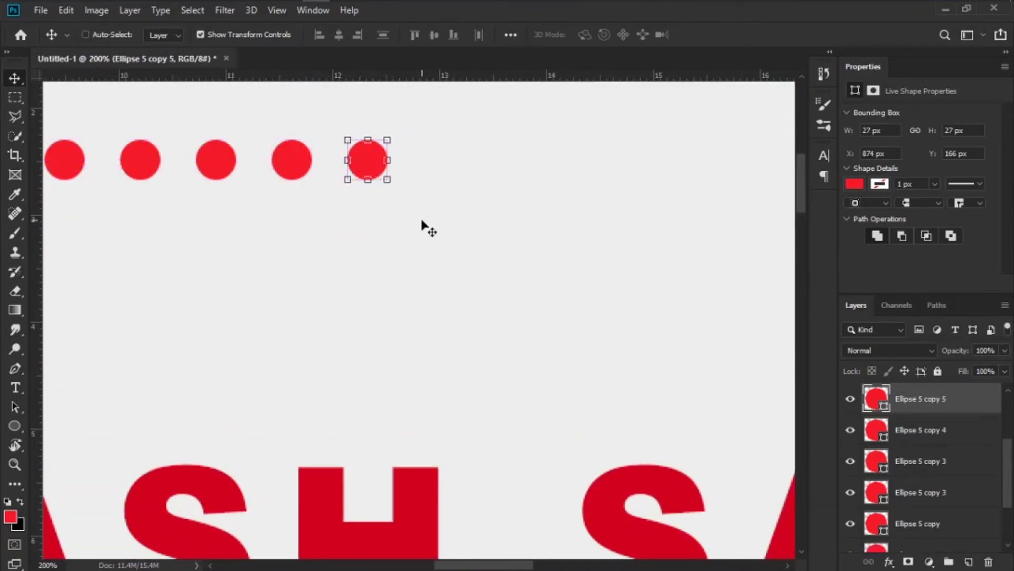
{"action": "key", "text": "ctrl+minus"}
{"action": "key", "text": "ctrl+minus"}
{"action": "key", "text": "ctrl+minus"}
{"action": "left_click", "coordinate": [648, 363], "text": "ctrl"}
- Select all the separate Ellipse 5 dot layers
{"action": "left_click", "coordinate": [962, 508]}
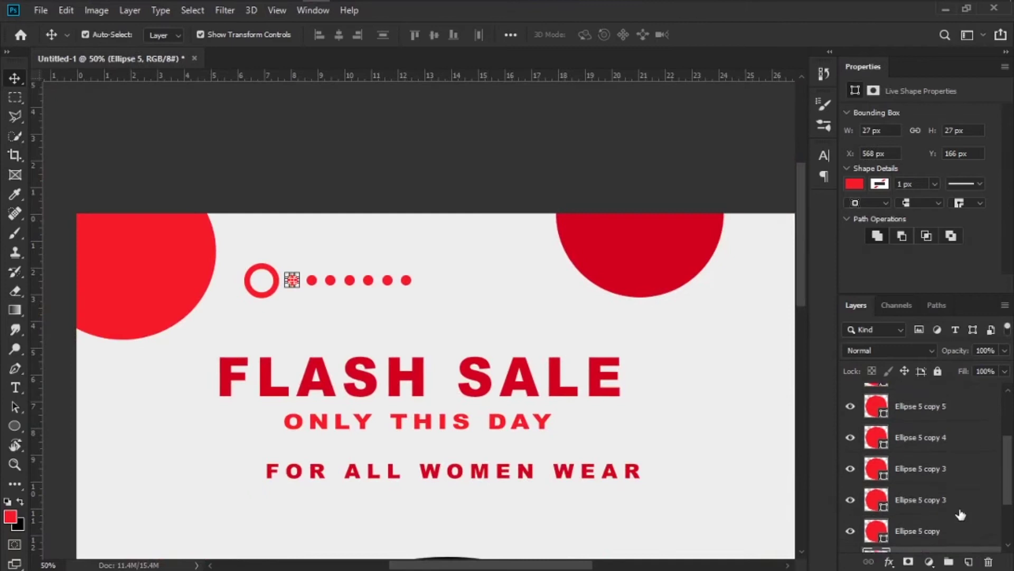
{"action": "scroll", "coordinate": [960, 512], "scroll_direction": "up", "scroll_amount": 5}
{"action": "left_click", "coordinate": [956, 473], "text": "shift"}
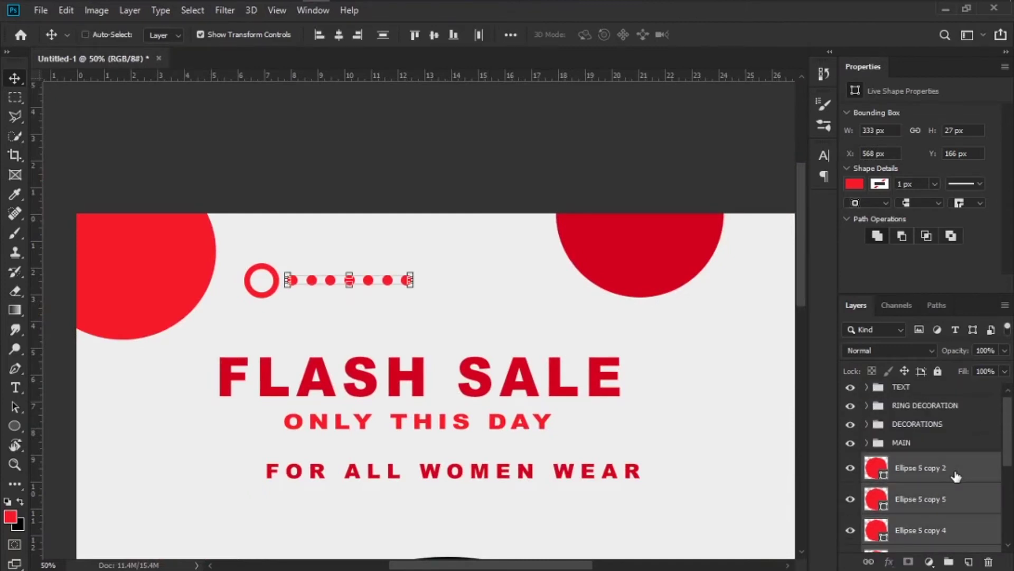
- Merge the dots into one layer, move it into the ring group, and name the group RING DECORATION1
{"action": "key", "text": "ctrl+e"}
{"action": "left_click_drag", "start_coordinate": [956, 474], "coordinate": [876, 418]}
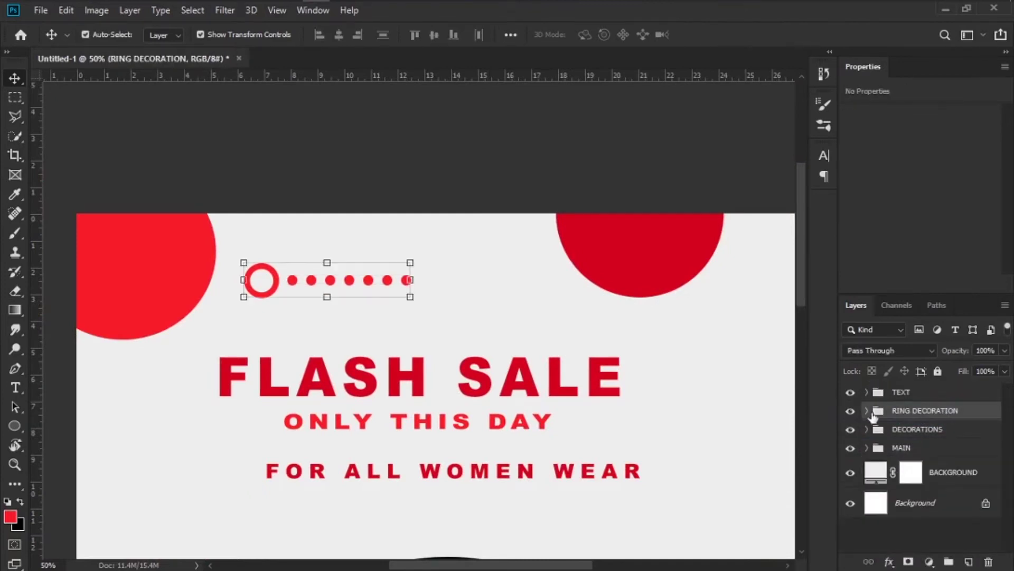
{"action": "double_click", "coordinate": [932, 410]}
{"action": "key", "text": "Return"}
- Duplicate the group and name the copy RING DECORATION2
{"action": "key", "text": "ctrl+j"}
{"action": "double_click", "coordinate": [974, 411]}
{"action": "left_click", "coordinate": [984, 410]}
{"action": "key", "text": "BackSpace"}
{"action": "key", "text": "BackSpace"}
{"action": "key", "text": "BackSpace"}
{"action": "type", "text": "2"}
{"action": "key", "text": "Return"}
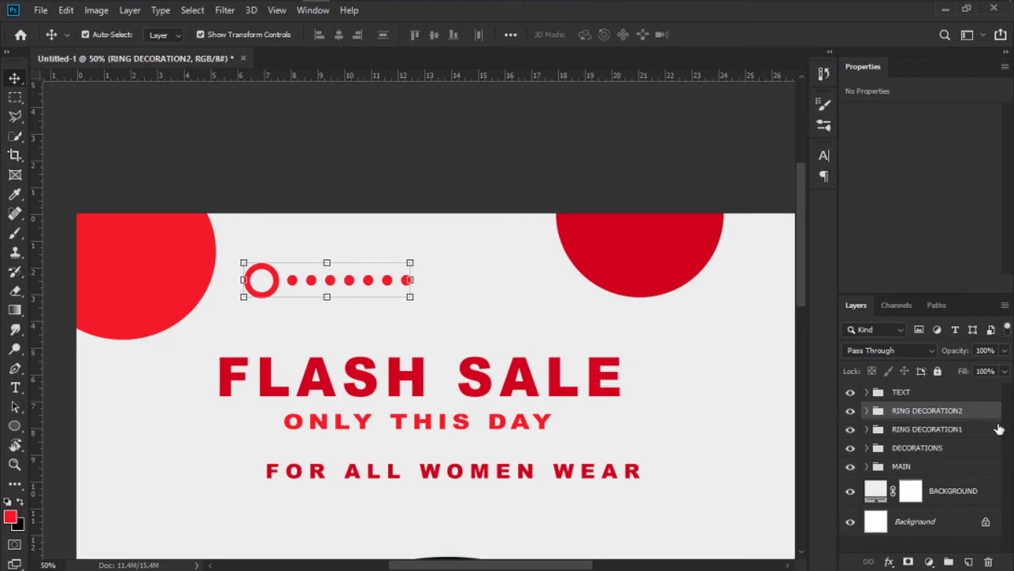
- Flip RING DECORATION2 horizontally, place it below FOR ALL WOMEN WEAR, and nudge FLASH SALE up
{"action": "key", "text": "ctrl+t"}
{"action": "right_click", "coordinate": [392, 280]}
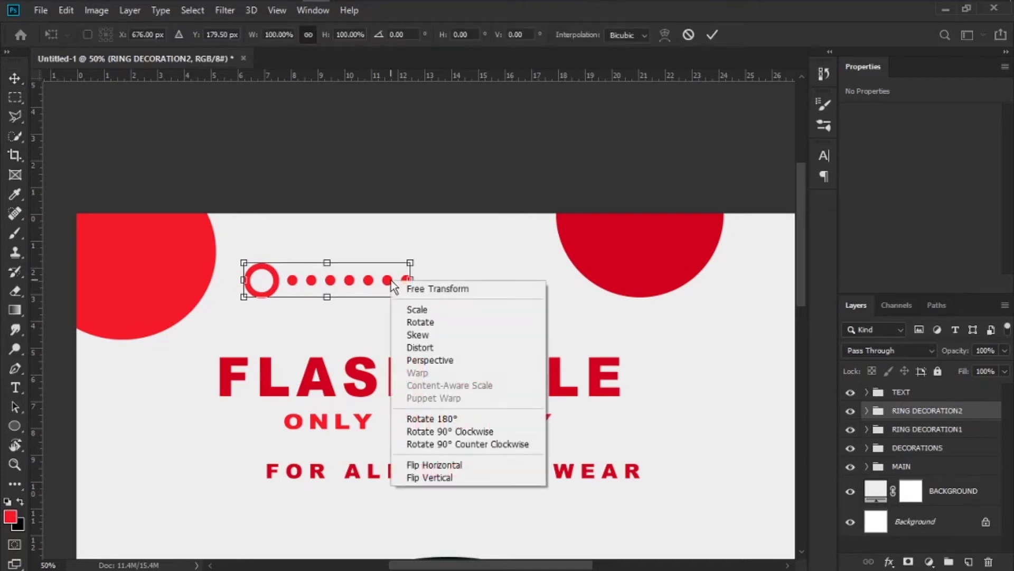
{"action": "left_click", "coordinate": [423, 461]}
{"action": "left_click_drag", "start_coordinate": [396, 299], "coordinate": [579, 521]}
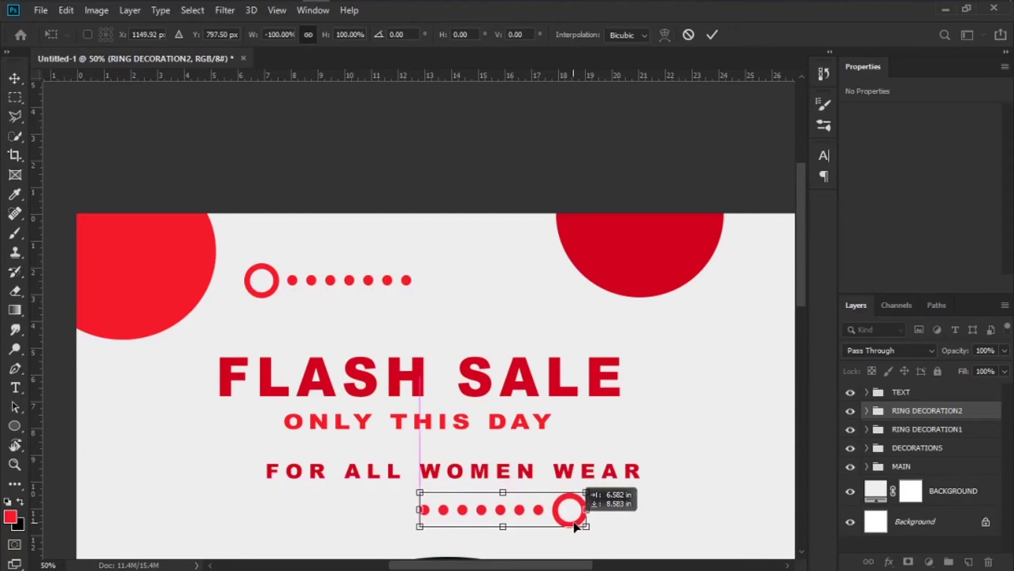
{"action": "key", "text": "ctrl+minus"}
{"action": "left_click_drag", "start_coordinate": [529, 453], "coordinate": [564, 454]}
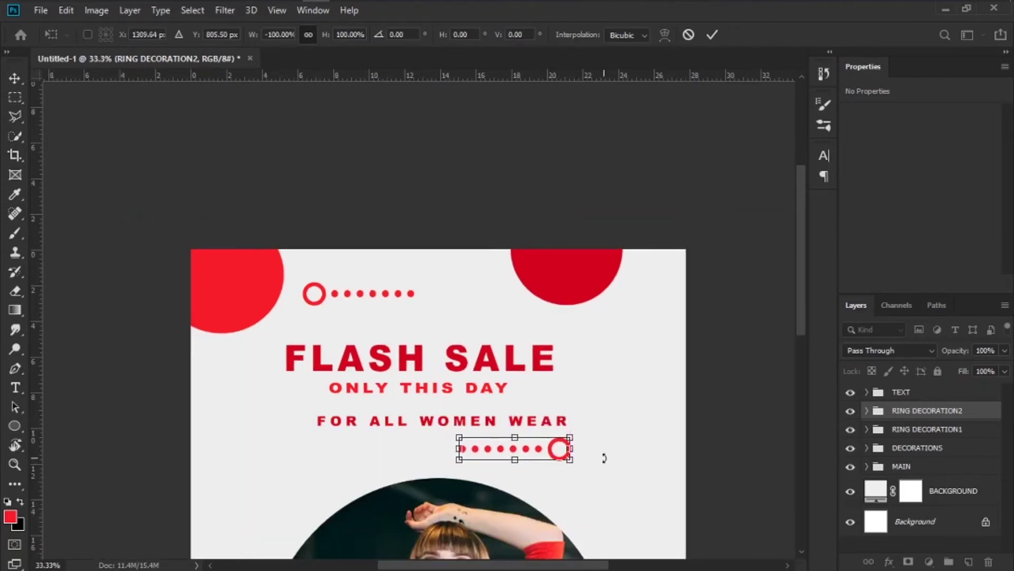
{"action": "key", "text": "Return"}
{"action": "left_click", "coordinate": [537, 381]}
{"action": "left_click_drag", "start_coordinate": [496, 365], "coordinate": [487, 344]}
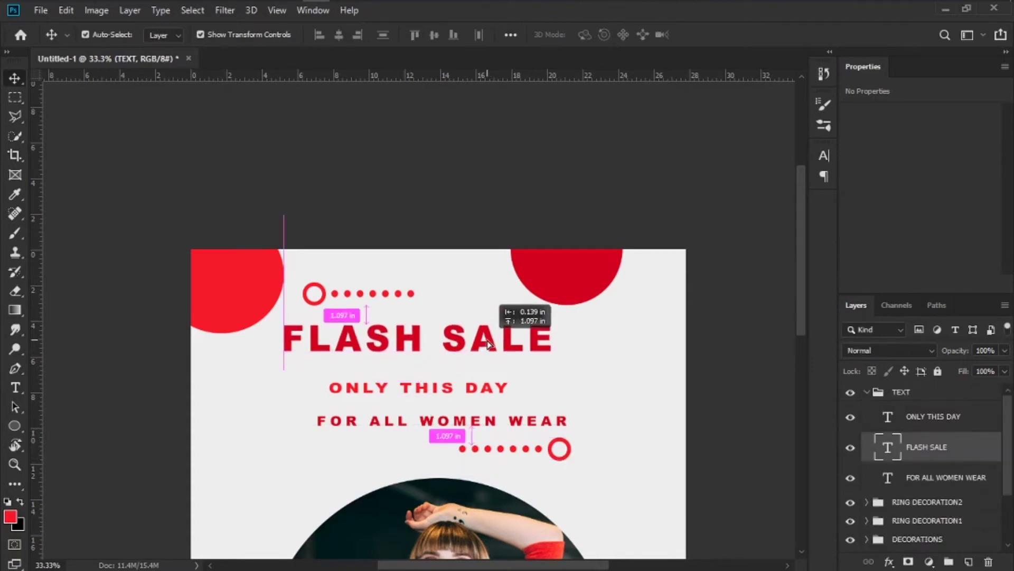
- Move ONLY THIS DAY and FOR ALL WOMEN WEAR up closer to FLASH SALE
{"action": "left_click", "coordinate": [385, 289]}
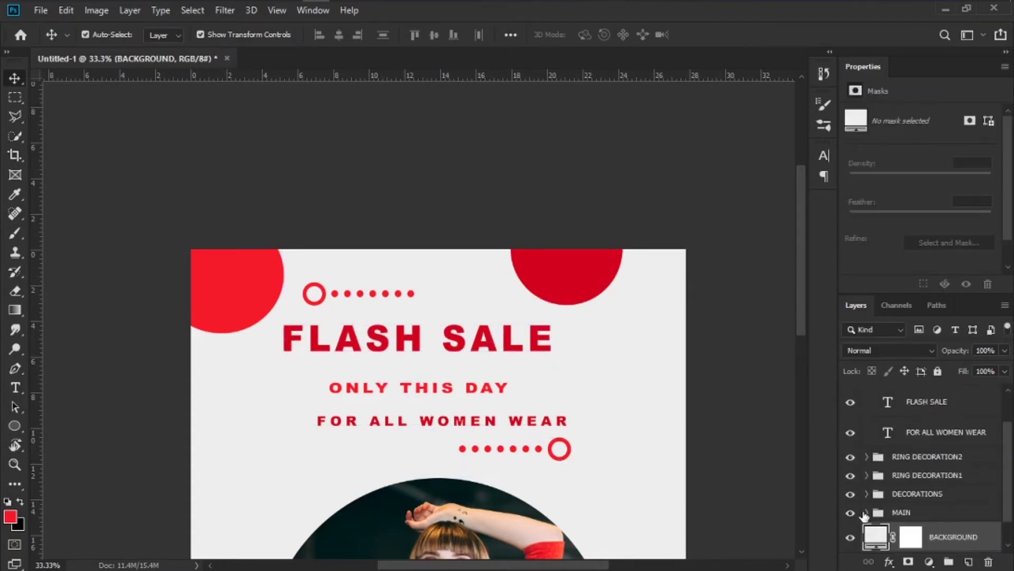
{"action": "scroll", "coordinate": [864, 515], "scroll_direction": "up", "scroll_amount": 2}
{"action": "left_click_drag", "start_coordinate": [382, 393], "coordinate": [380, 373]}
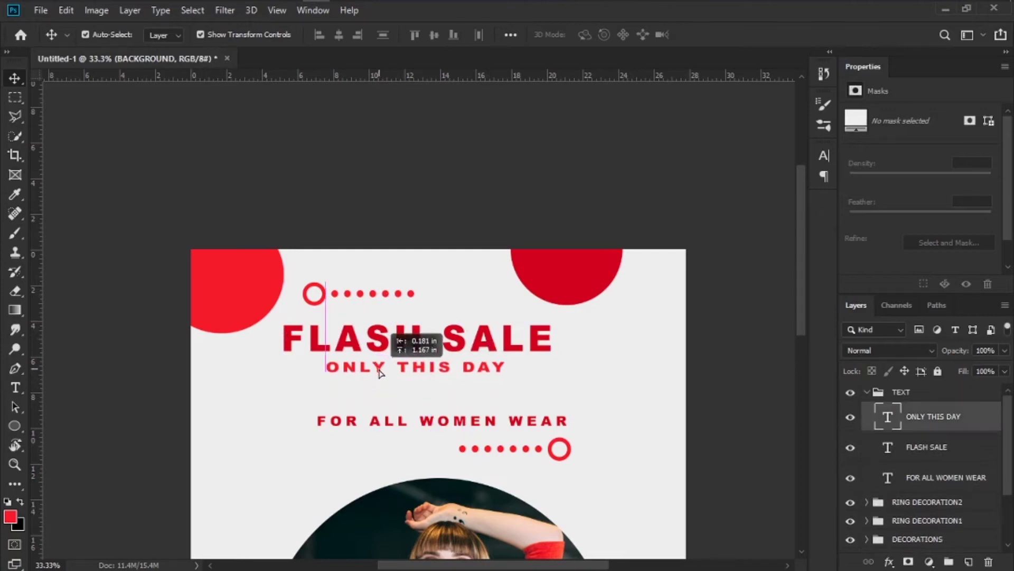
{"action": "left_click_drag", "start_coordinate": [408, 423], "coordinate": [409, 412]}
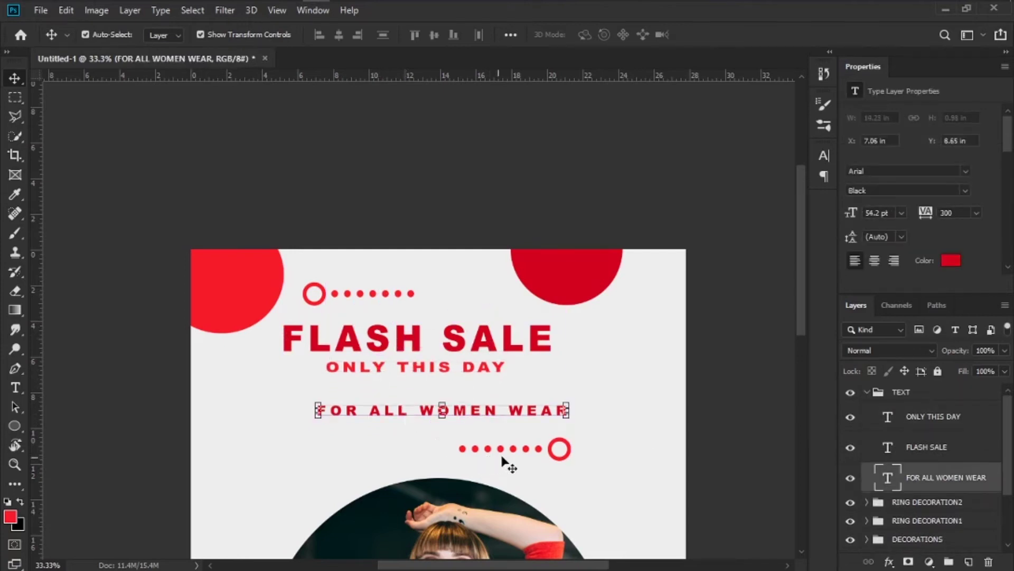
{"action": "left_click_drag", "start_coordinate": [507, 456], "coordinate": [526, 455]}
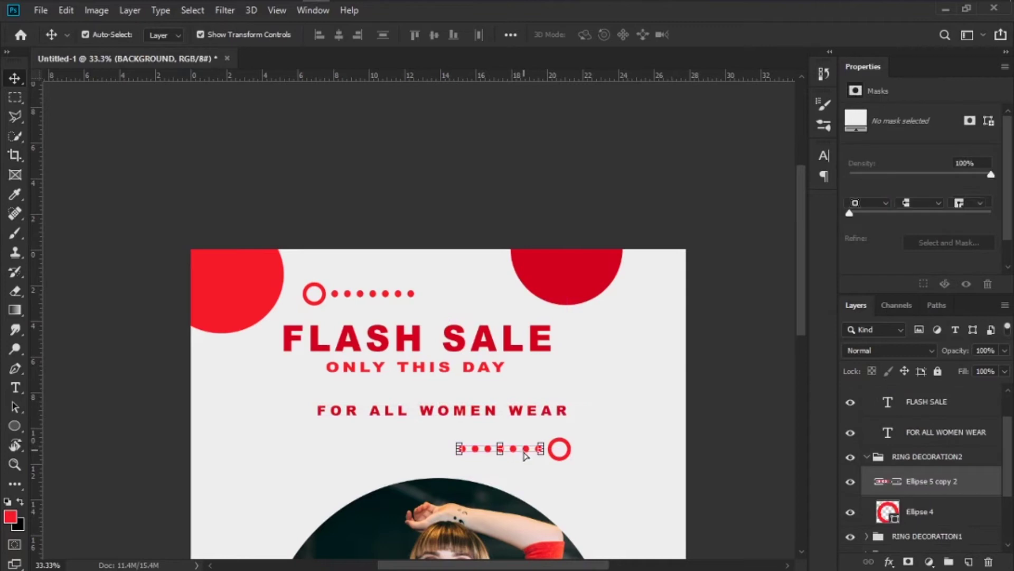
{"action": "left_click", "coordinate": [571, 494]}
- Nudge the RING DECORATION2 group slightly up and left
{"action": "scroll", "coordinate": [869, 494], "scroll_direction": "up", "scroll_amount": 2}
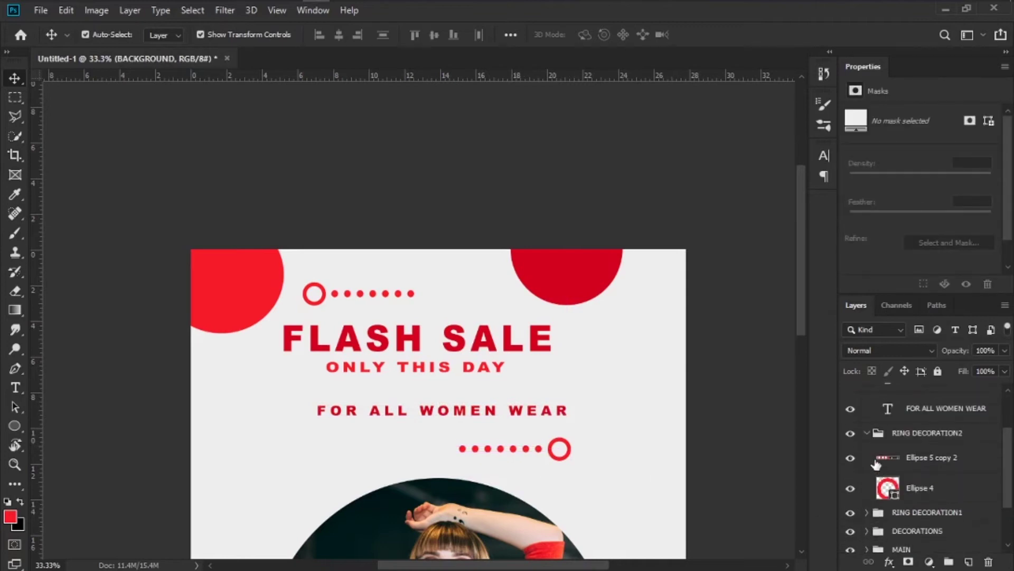
{"action": "left_click", "coordinate": [866, 432]}
{"action": "key", "text": "ctrl+t"}
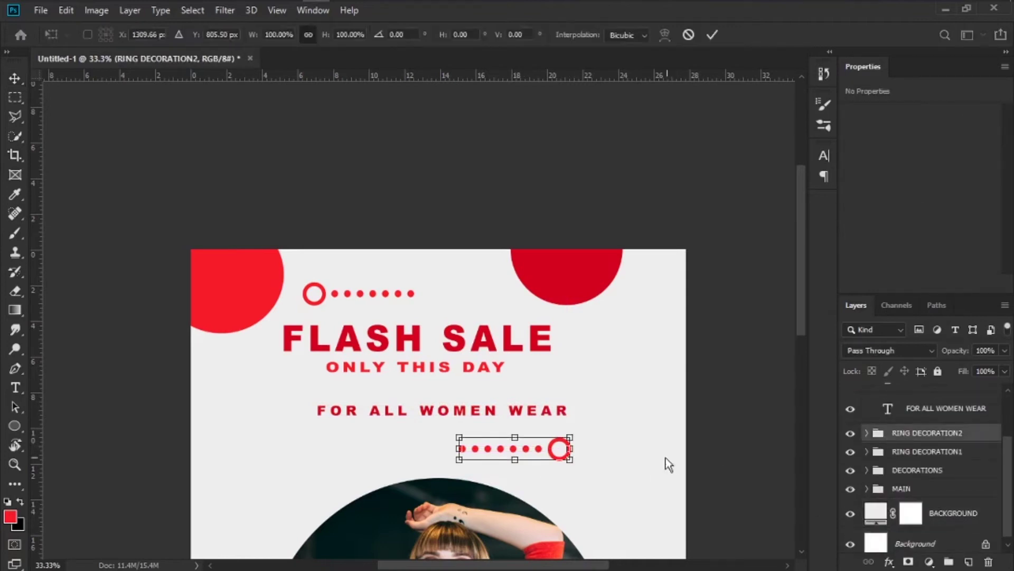
{"action": "left_click_drag", "start_coordinate": [552, 453], "coordinate": [548, 444]}
{"action": "key", "text": "Return"}
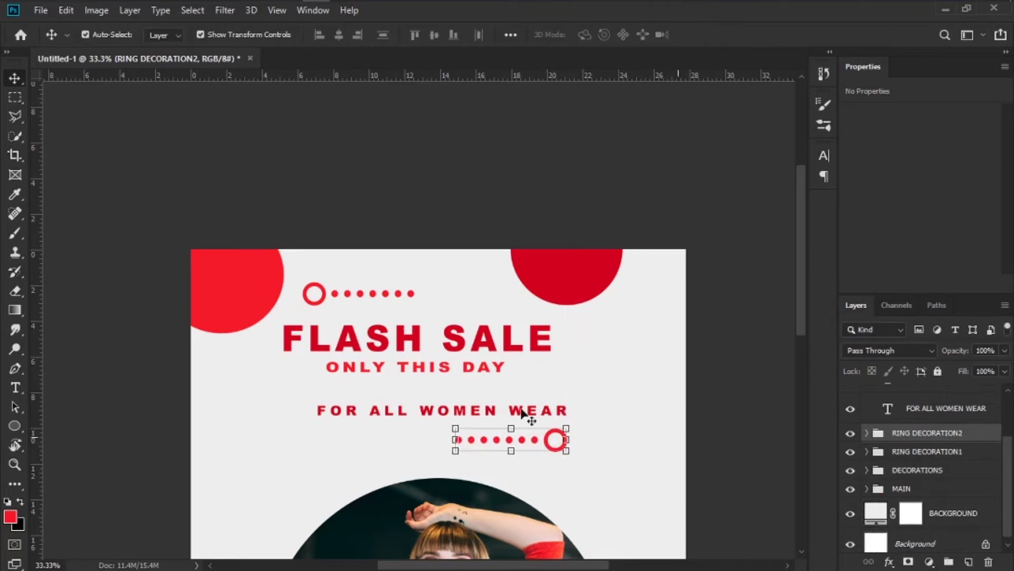
- Lower ONLY THIS DAY slightly, fit the poster on screen, and collapse the TEXT group
{"action": "left_click_drag", "start_coordinate": [410, 374], "coordinate": [410, 378]}
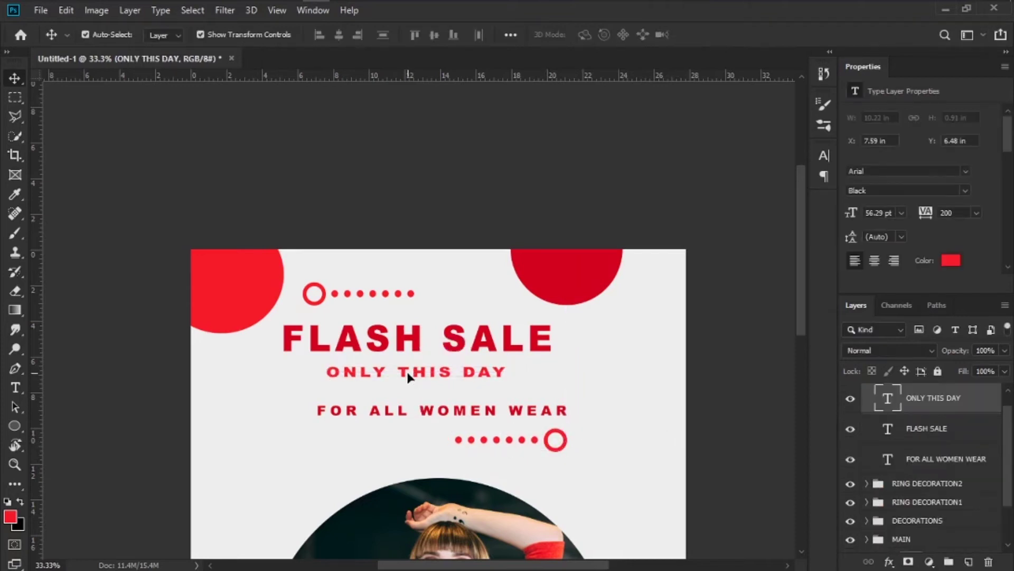
{"action": "left_click", "coordinate": [713, 386]}
{"action": "key", "text": "ctrl+0"}
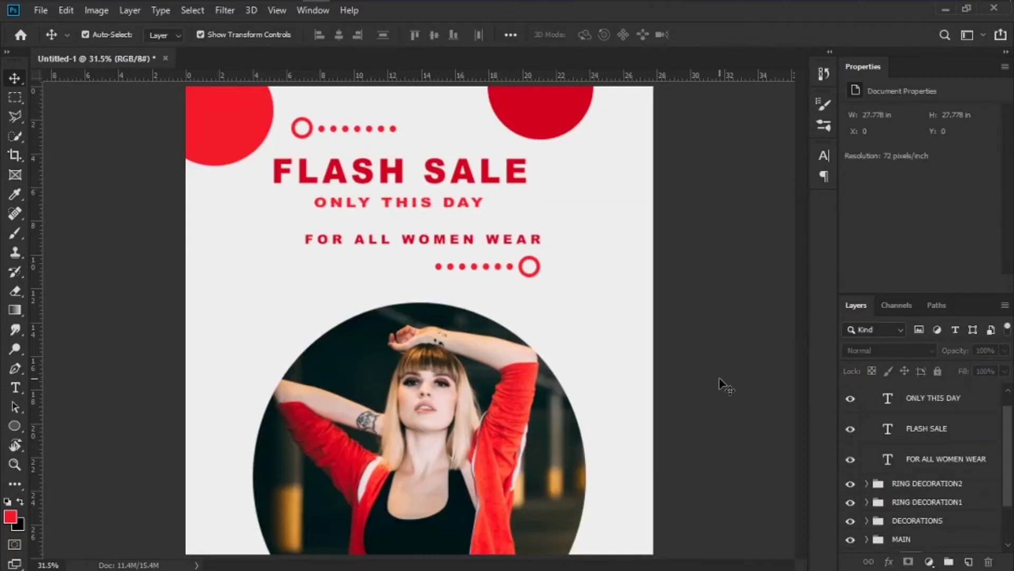
{"action": "scroll", "coordinate": [935, 452], "scroll_direction": "up", "scroll_amount": 1}
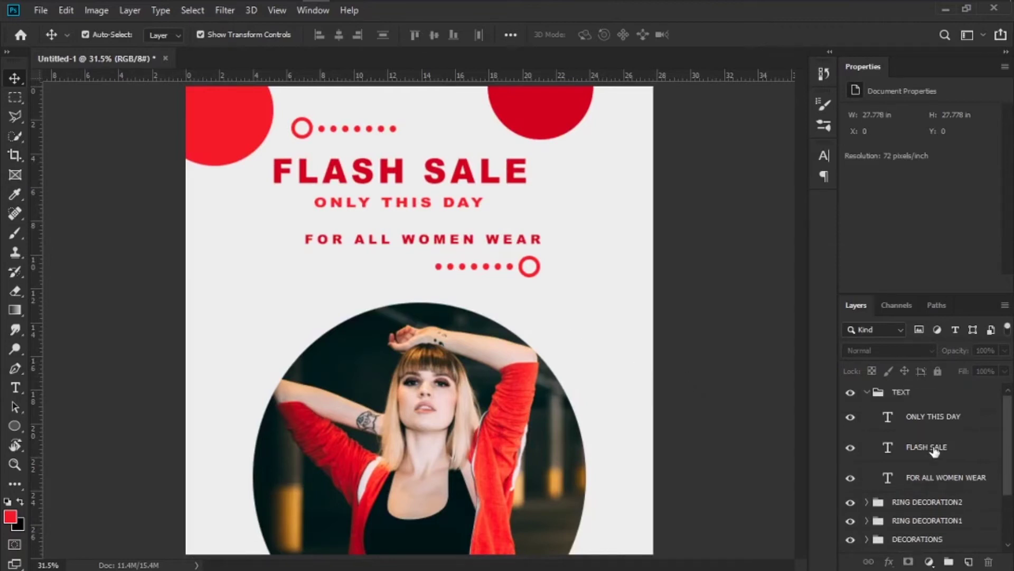
{"action": "left_click", "coordinate": [867, 392]}
{"action": "left_click", "coordinate": [918, 415]}
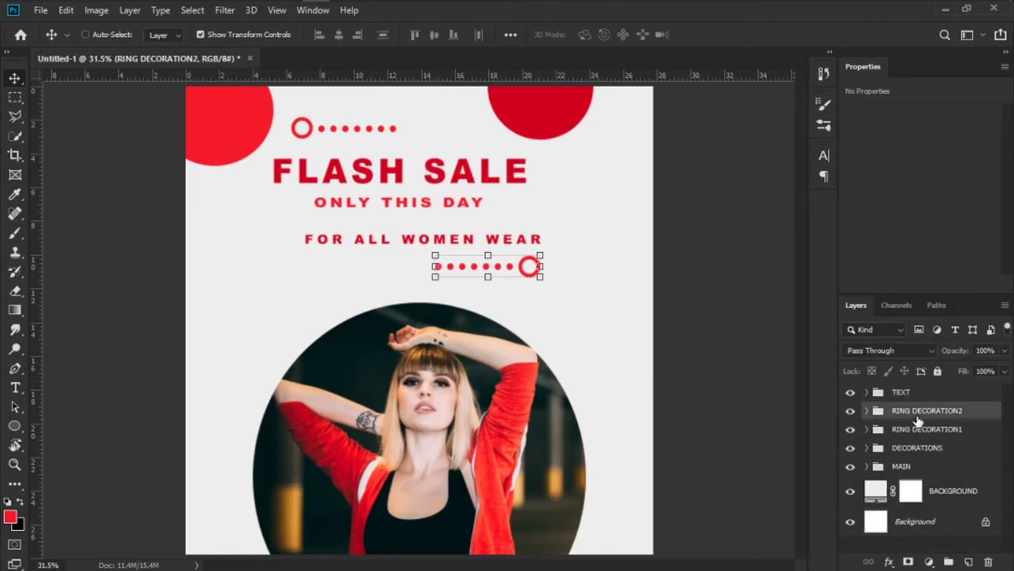
- Duplicate the RING DECORATION2 group and name the copy RING DECORATION3
{"action": "key", "text": "ctrl+j"}
{"action": "double_click", "coordinate": [978, 412]}
{"action": "key", "text": "BackSpace"}
{"action": "key", "text": "BackSpace"}
{"action": "key", "text": "BackSpace"}
{"action": "key", "text": "Return"}
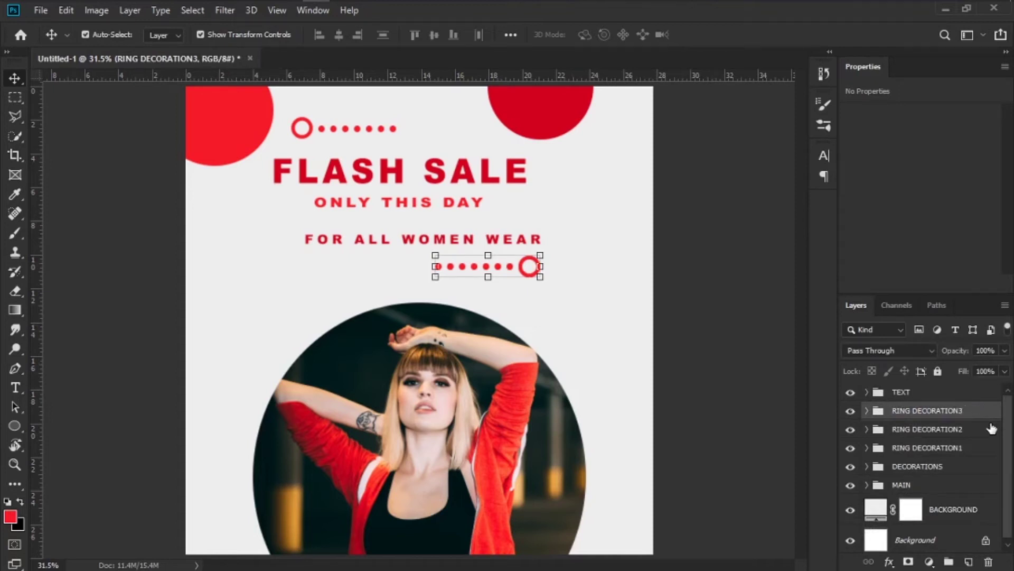
- Rotate the copy -90° into a vertical column placed left of ONLY THIS DAY
{"action": "key", "text": "ctrl+t"}
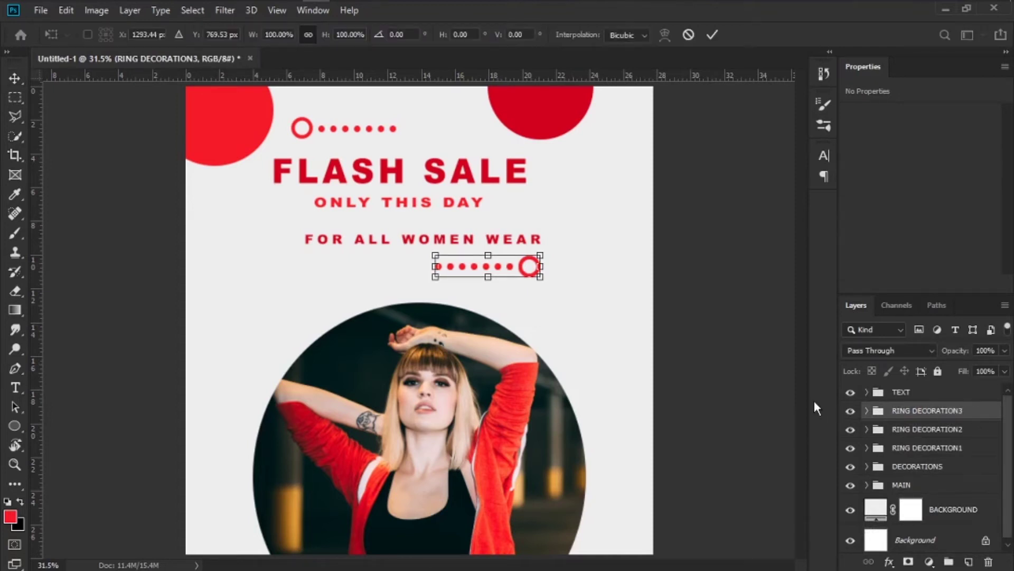
{"action": "left_click_drag", "start_coordinate": [564, 276], "coordinate": [509, 176]}
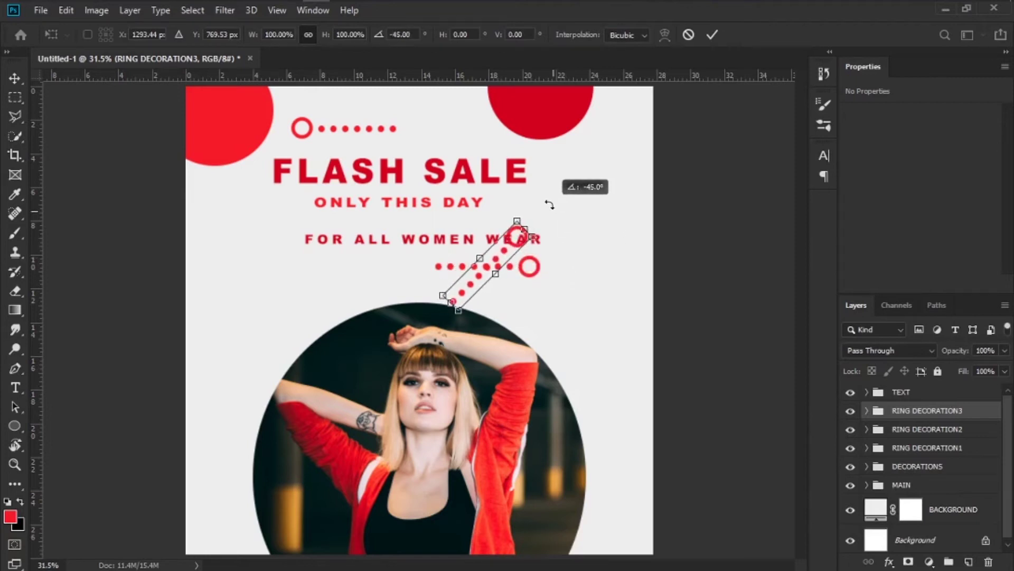
{"action": "left_click_drag", "start_coordinate": [488, 230], "coordinate": [263, 220]}
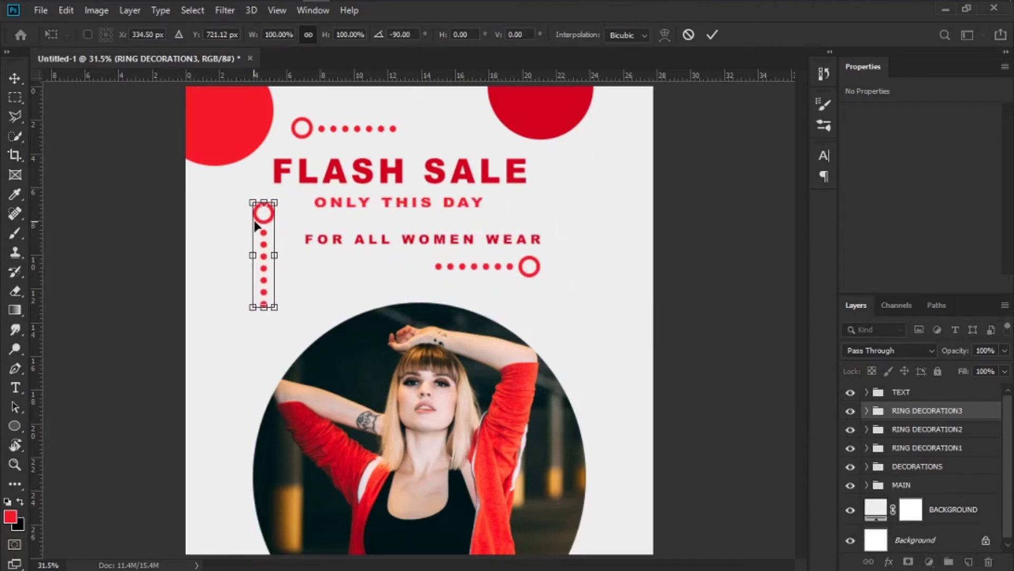
{"action": "left_click_drag", "start_coordinate": [254, 226], "coordinate": [254, 215]}
{"action": "key", "text": "Return"}
{"action": "left_click", "coordinate": [619, 245]}
{"action": "key", "text": "ctrl+1"}
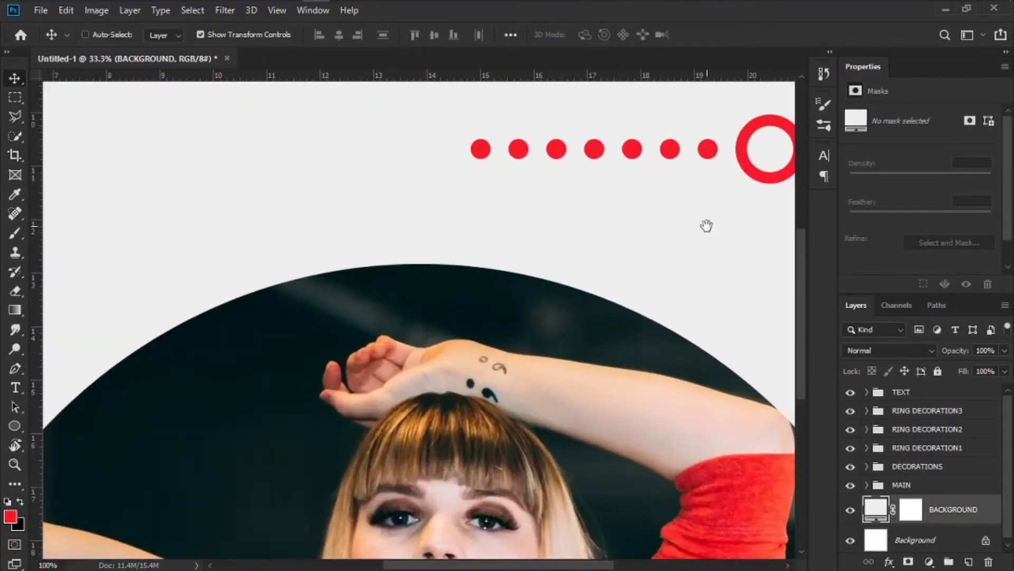
{"action": "mouse_move", "coordinate": [410, 237]}
{"action": "left_mouse_down"}
{"action": "mouse_move", "coordinate": [455, 236]}
{"action": "mouse_move", "coordinate": [407, 458]}
{"action": "left_mouse_up"}
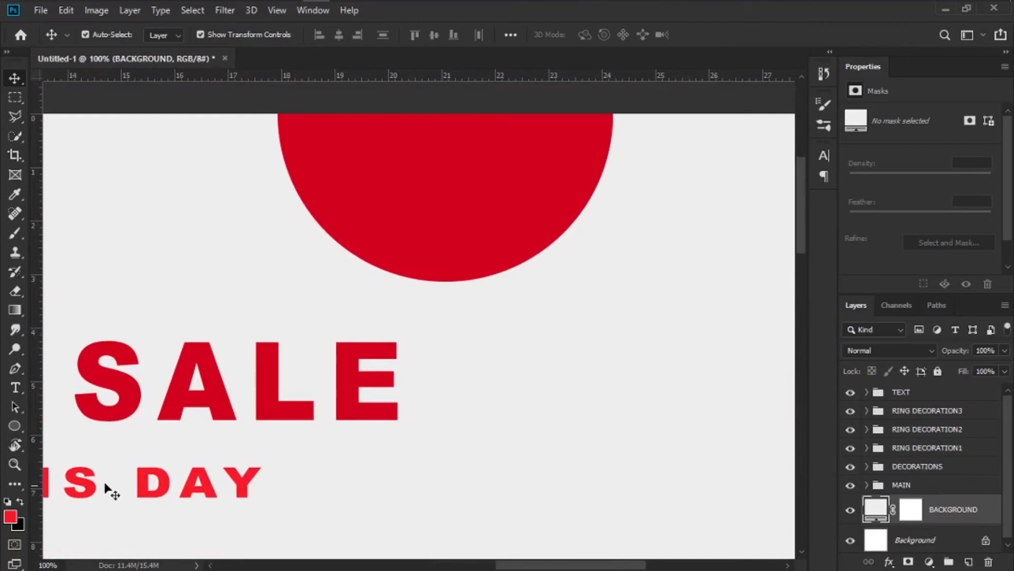
{"action": "left_click", "coordinate": [867, 410]}
{"action": "left_click", "coordinate": [905, 445]}
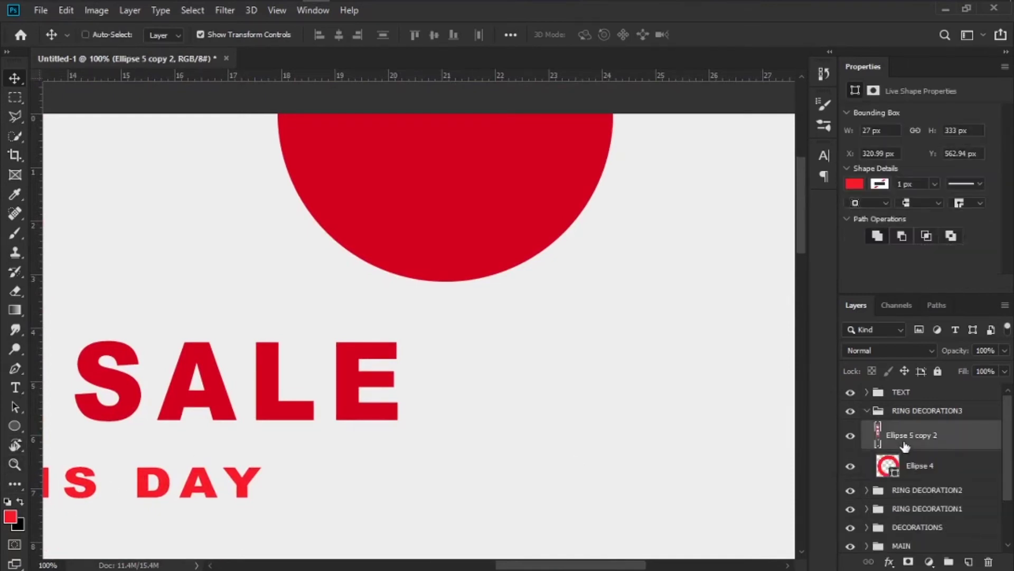
{"action": "key", "text": "ctrl+j"}
{"action": "left_click_drag", "start_coordinate": [877, 437], "coordinate": [930, 401]}
{"action": "left_click", "coordinate": [865, 448]}
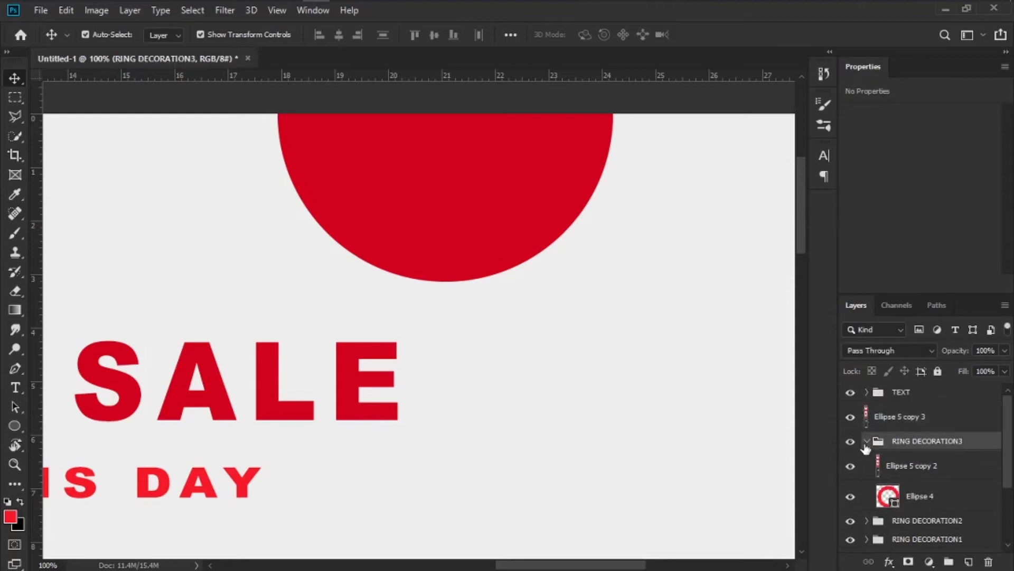
{"action": "key", "text": "ctrl+minus"}
{"action": "key", "text": "ctrl+minus"}
{"action": "key", "text": "ctrl+minus"}
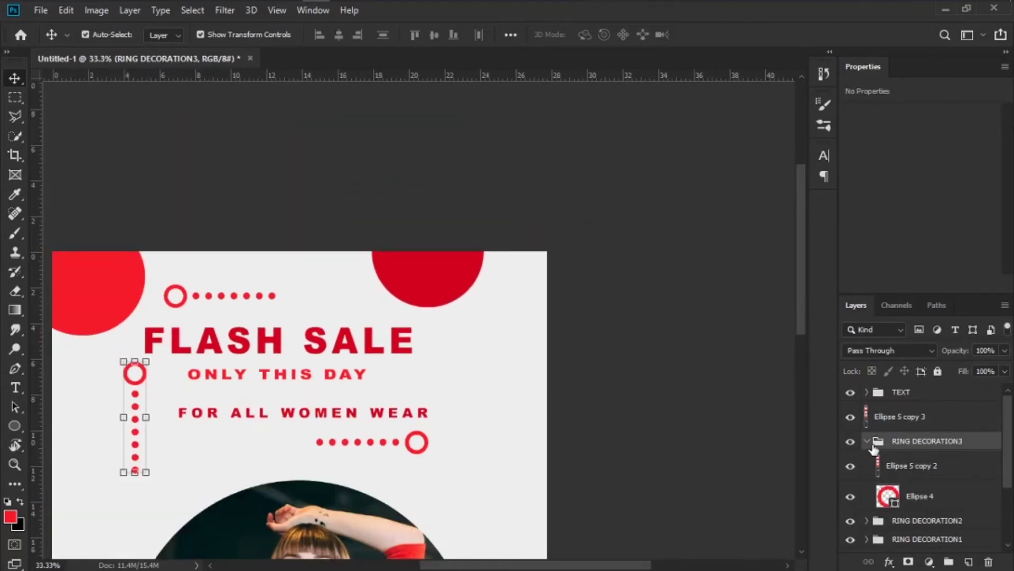
{"action": "left_click", "coordinate": [890, 426]}
{"action": "key", "text": "ctrl+t"}
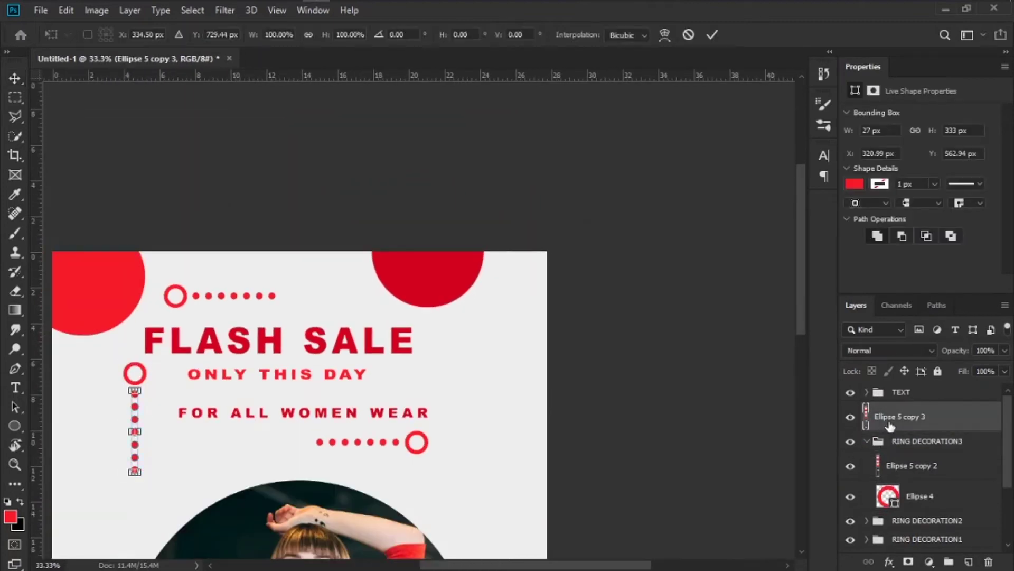
{"action": "left_click_drag", "start_coordinate": [135, 406], "coordinate": [503, 308]}
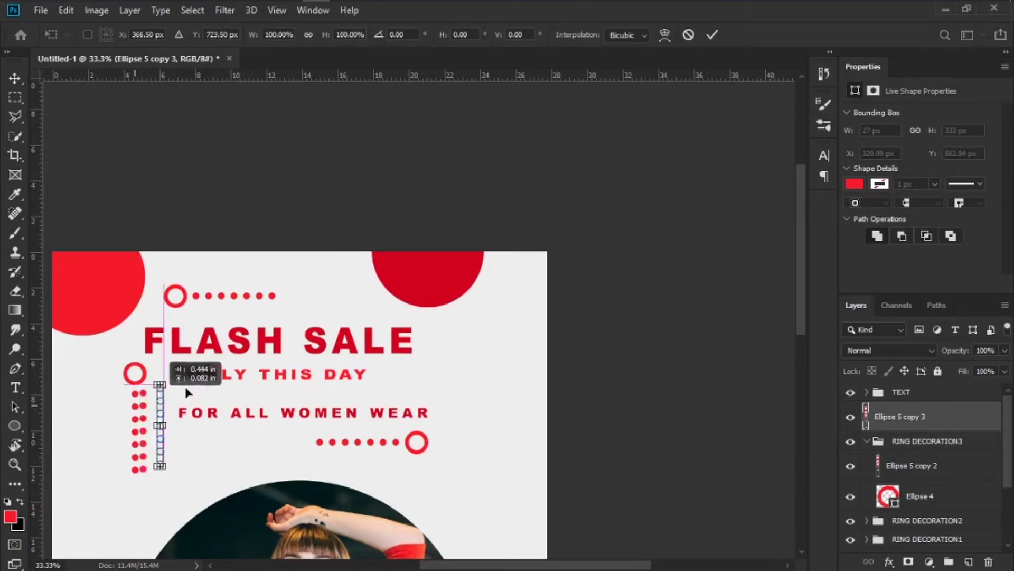
{"action": "mouse_move", "coordinate": [516, 373]}
{"action": "left_mouse_down"}
{"action": "mouse_move", "coordinate": [545, 317]}
{"action": "mouse_move", "coordinate": [523, 292]}
{"action": "left_mouse_up"}
{"action": "key", "text": "ctrl+plus"}
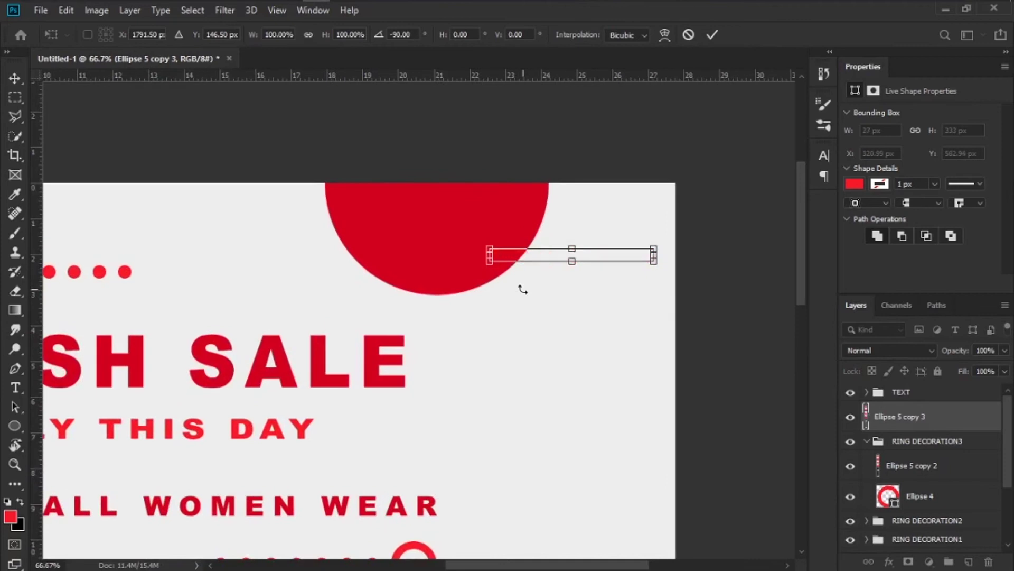
{"action": "key", "text": "ctrl+plus"}
{"action": "left_click_drag", "start_coordinate": [618, 304], "coordinate": [552, 338]}
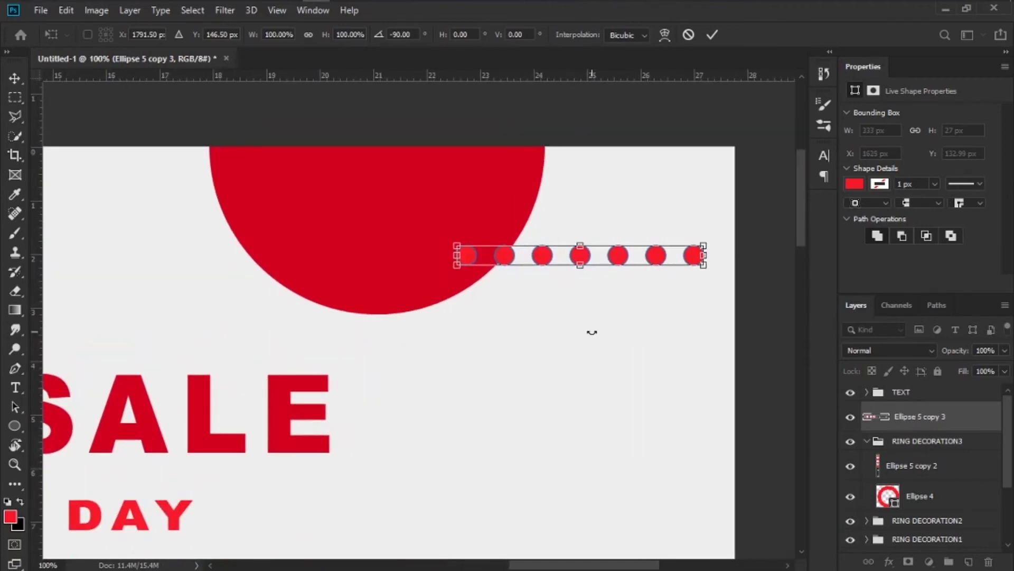
{"action": "key", "text": "Return"}
{"action": "left_click_drag", "start_coordinate": [623, 267], "coordinate": [629, 274]}
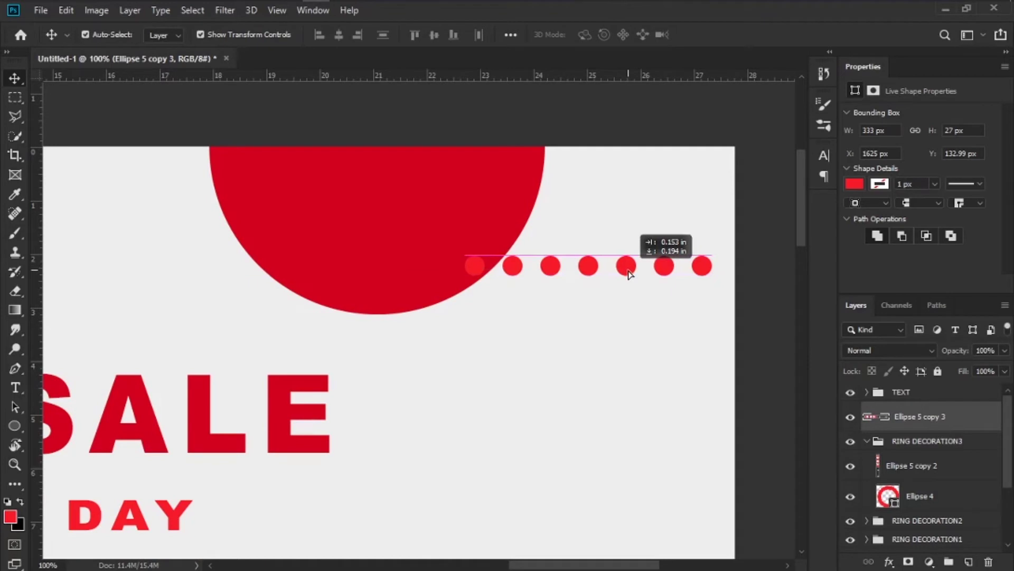
{"action": "left_click_drag", "start_coordinate": [629, 273], "coordinate": [628, 273]}
{"action": "key", "text": "Delete"}
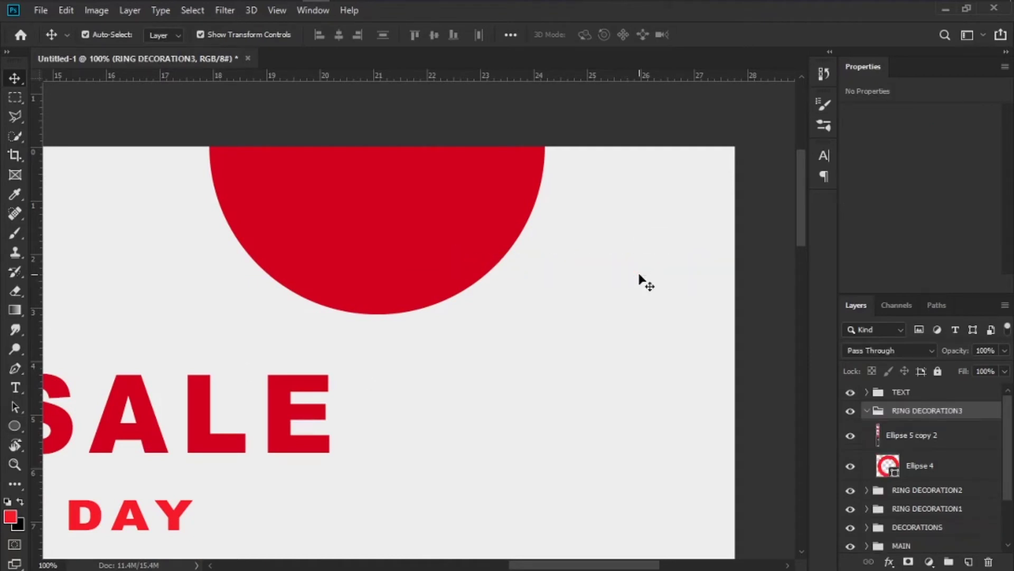
{"action": "left_click", "coordinate": [14, 425]}
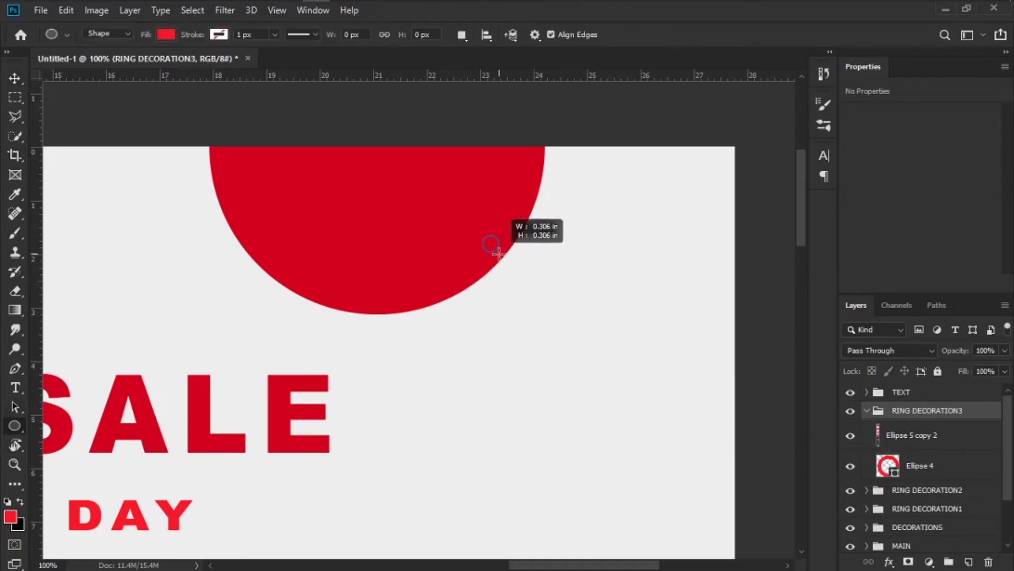
- Draw a 17 px red dot on the top circle's edge and move it above RING DECORATION3
{"action": "left_click_drag", "start_coordinate": [483, 236], "coordinate": [493, 246]}
{"action": "key", "text": "ctrl+plus"}
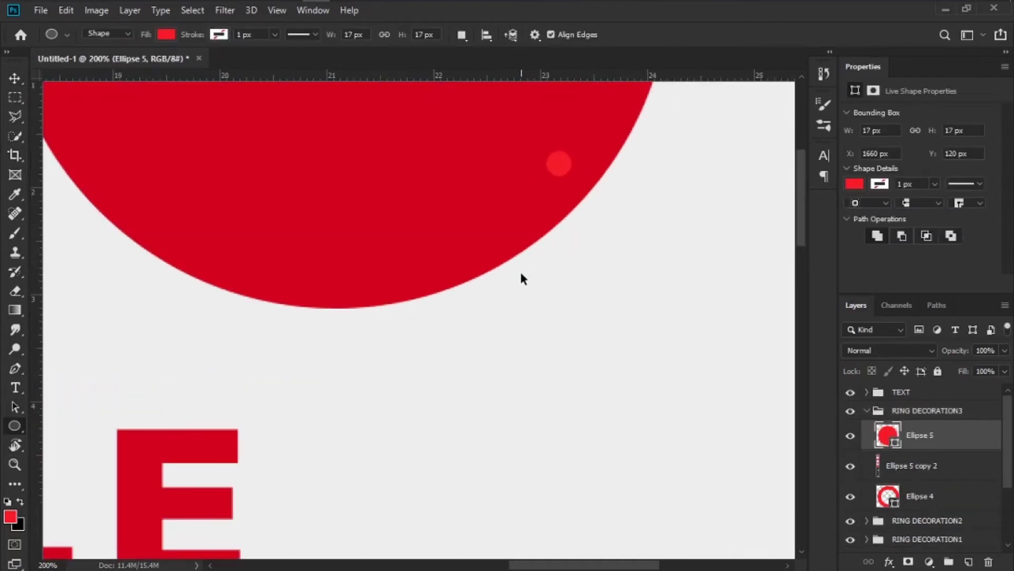
{"action": "scroll", "coordinate": [664, 367], "scroll_direction": "up", "scroll_amount": 2}
{"action": "left_click_drag", "start_coordinate": [922, 435], "coordinate": [917, 423]}
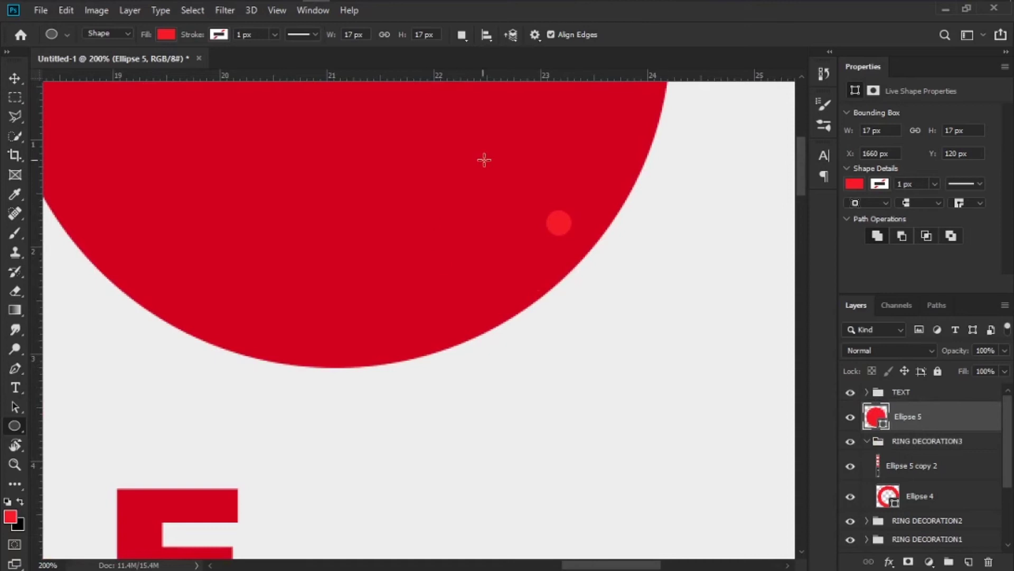
{"action": "left_click", "coordinate": [14, 78]}
- Select the big top-right circle and pick a darker red as the foreground colour
{"action": "left_click", "coordinate": [439, 243]}
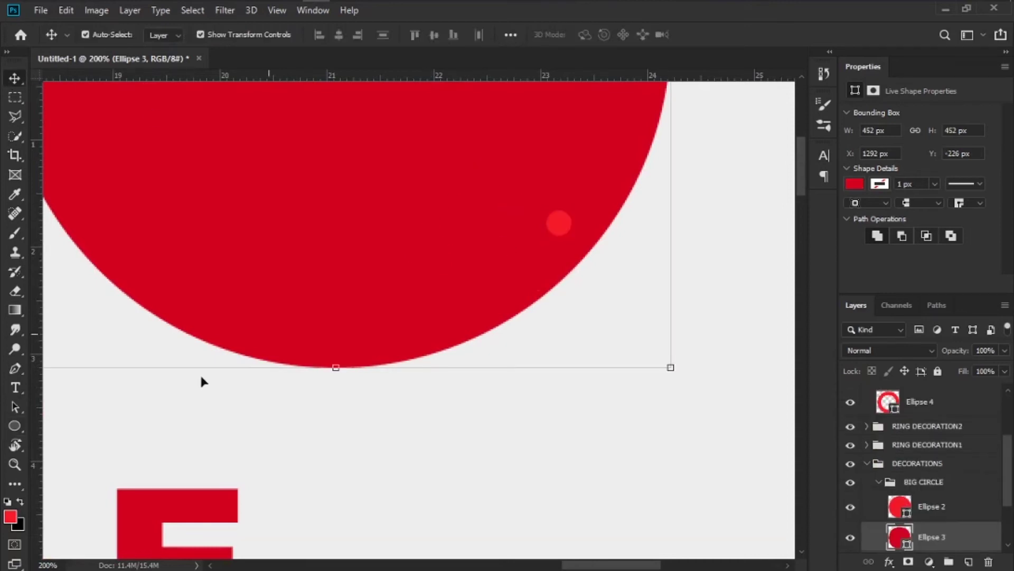
{"action": "left_click", "coordinate": [11, 518]}
{"action": "left_click_drag", "start_coordinate": [777, 223], "coordinate": [774, 331]}
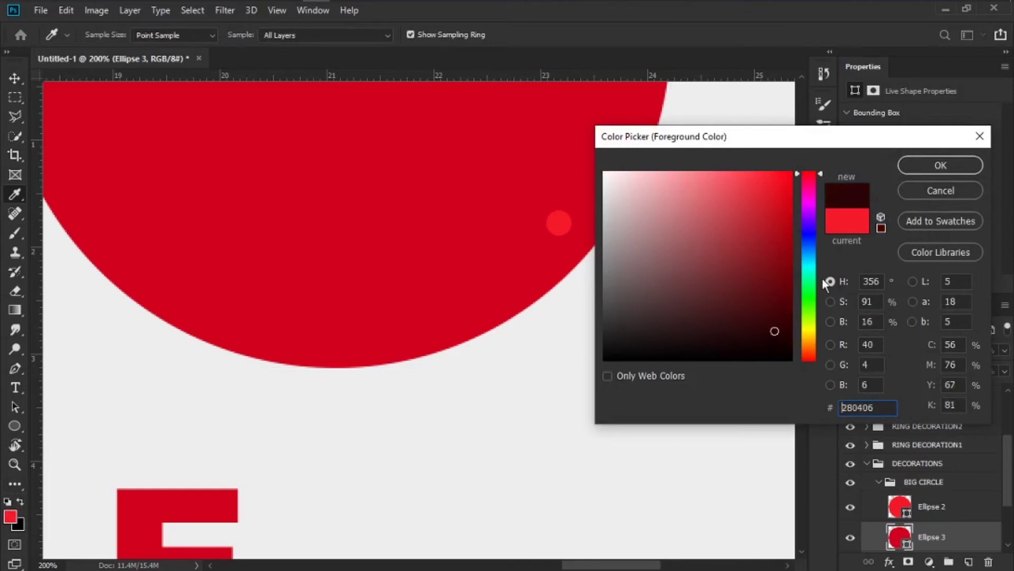
{"action": "left_click", "coordinate": [940, 165]}
{"action": "key", "text": "ctrl+minus"}
{"action": "key", "text": "ctrl+minus"}
{"action": "key", "text": "ctrl+minus"}
{"action": "key", "text": "ctrl+minus"}
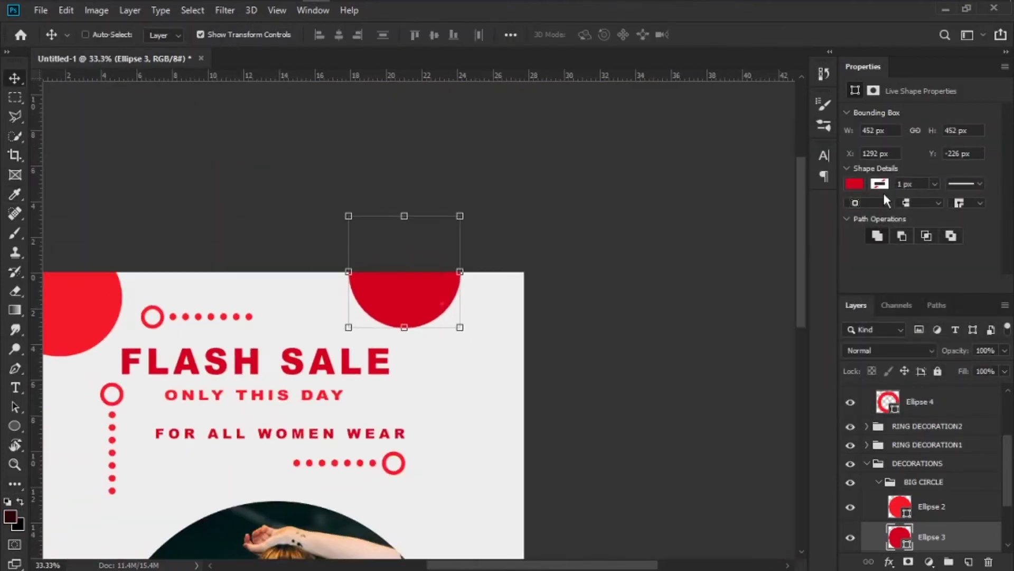
{"action": "key", "text": "ctrl+minus"}
- Set the Ellipse 3 circle's fill to the darker red
{"action": "key", "text": "u"}
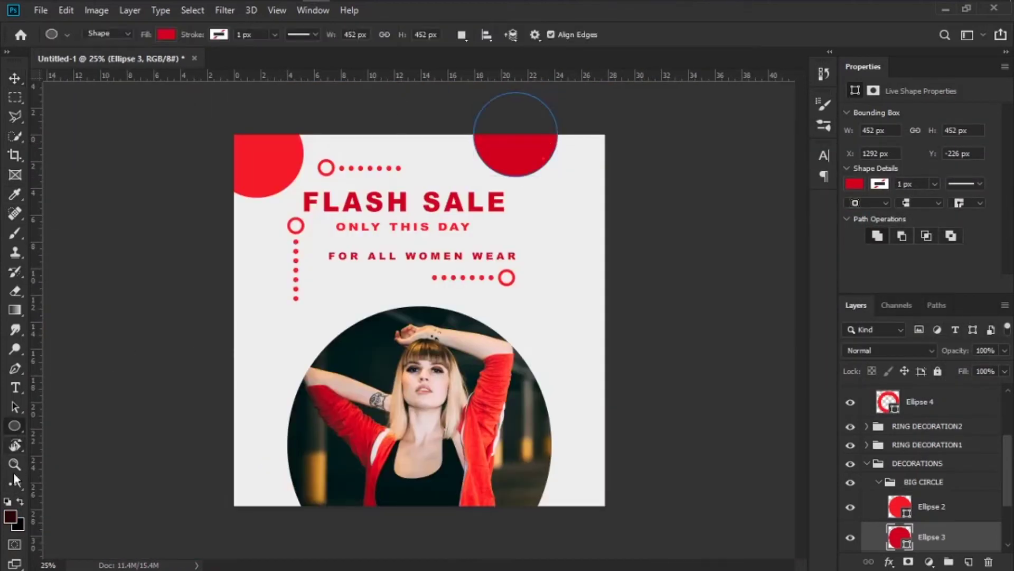
{"action": "left_click", "coordinate": [166, 34]}
{"action": "left_click", "coordinate": [123, 112]}
{"action": "left_click", "coordinate": [55, 93]}
{"action": "left_click", "coordinate": [528, 213]}
{"action": "double_click", "coordinate": [364, 209]}
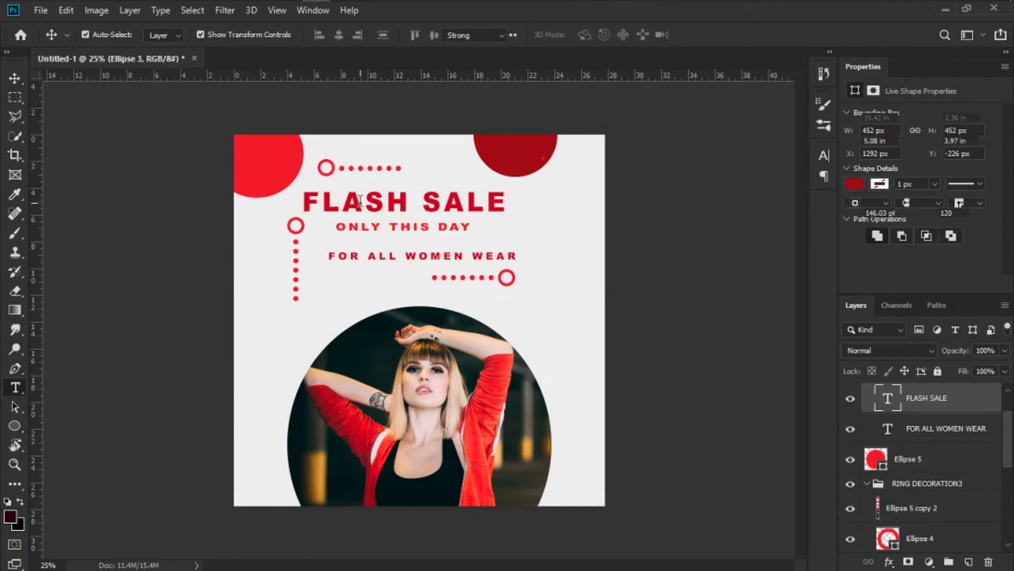
- Recolour the FLASH SALE headline to dark red a30a12
{"action": "left_click", "coordinate": [593, 35]}
{"action": "type", "text": "a30a12"}
{"action": "left_click", "coordinate": [922, 166]}
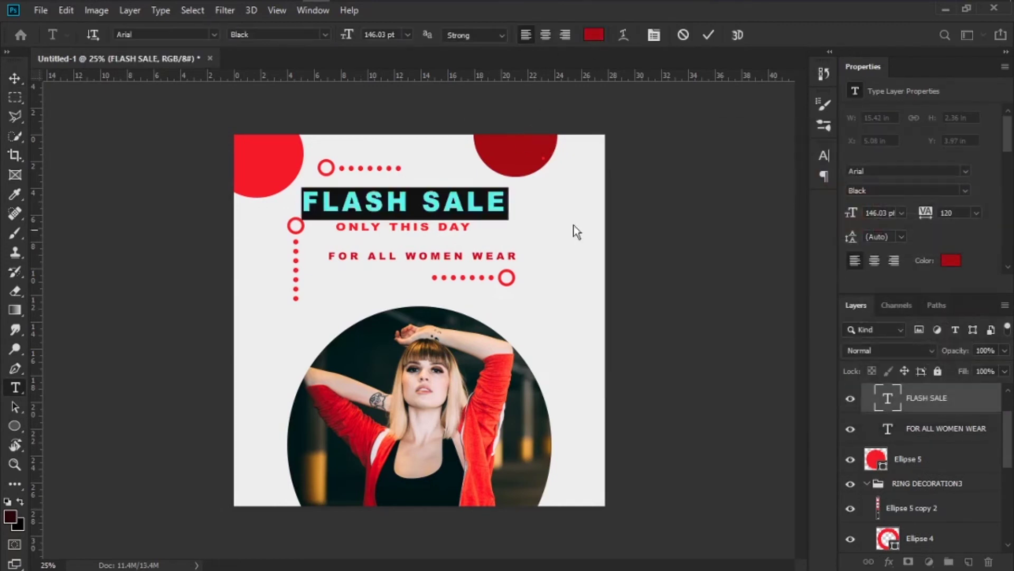
{"action": "key", "text": "ctrl+Return"}
- Recolour the FOR ALL WOMEN WEAR line to a30a12 as well
{"action": "double_click", "coordinate": [476, 256]}
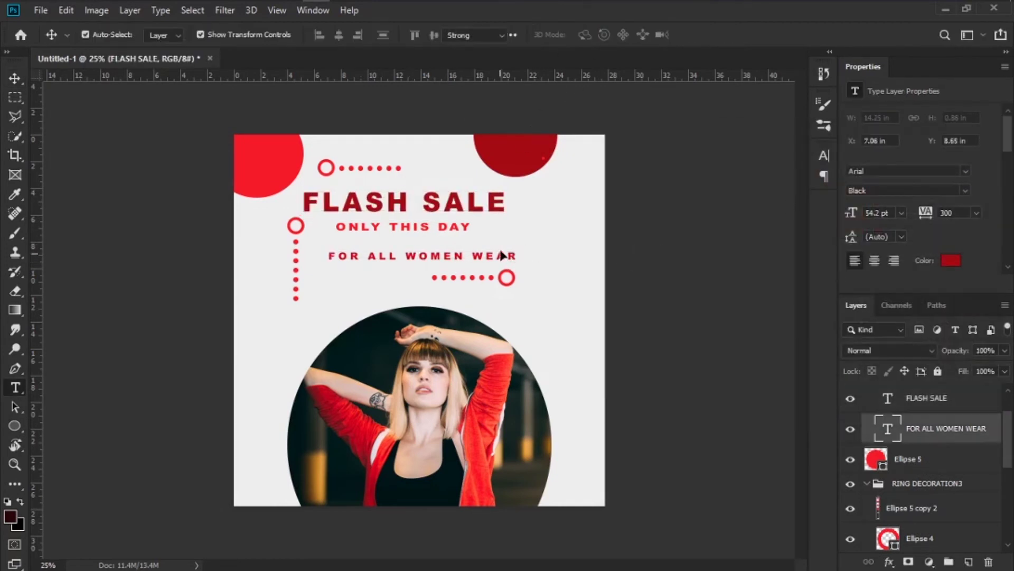
{"action": "left_click", "coordinate": [593, 34]}
{"action": "type", "text": "a30a12"}
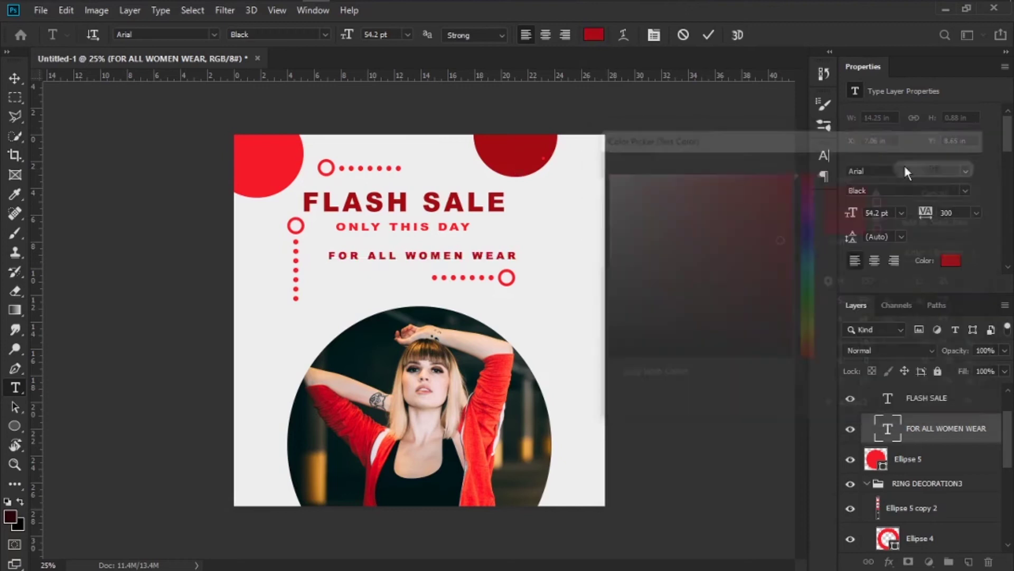
{"action": "left_click", "coordinate": [904, 166]}
{"action": "key", "text": "ctrl+Return"}
{"action": "key", "text": "v"}
{"action": "key", "text": "ctrl+1"}
{"action": "scroll", "coordinate": [669, 264], "scroll_direction": "up", "scroll_amount": 6}
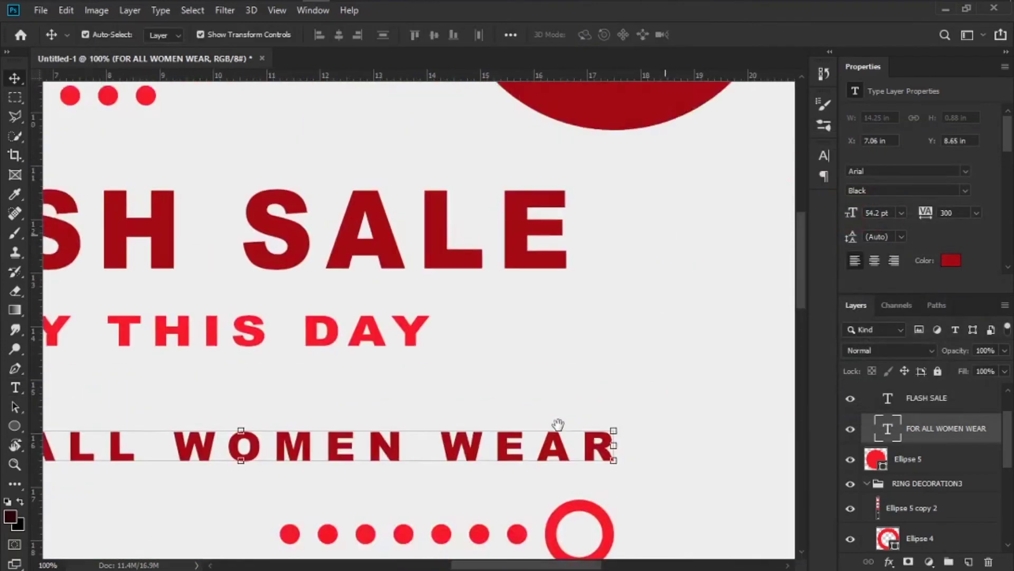
- Enlarge the small red dot to 20 px
{"action": "scroll", "coordinate": [666, 370], "scroll_direction": "up", "scroll_amount": 4}
{"action": "left_click", "coordinate": [674, 341], "text": "ctrl"}
{"action": "scroll", "coordinate": [496, 335], "scroll_direction": "up", "scroll_amount": 1}
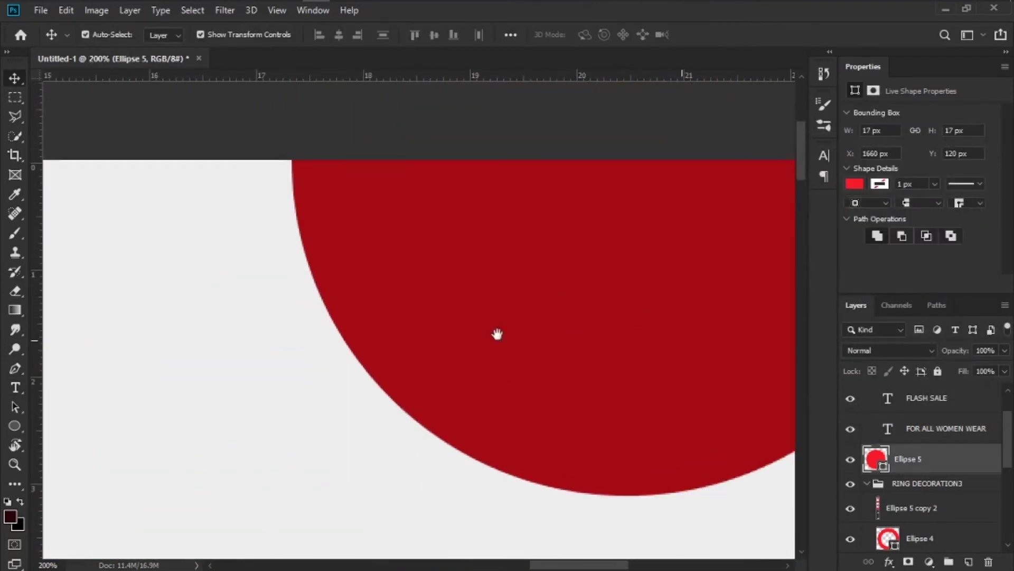
{"action": "scroll", "coordinate": [138, 363], "scroll_direction": "right", "scroll_amount": 5}
{"action": "scroll", "coordinate": [450, 415], "scroll_direction": "up", "scroll_amount": 1}
{"action": "left_click_drag", "start_coordinate": [473, 404], "coordinate": [476, 404]}
{"action": "key", "text": "Return"}
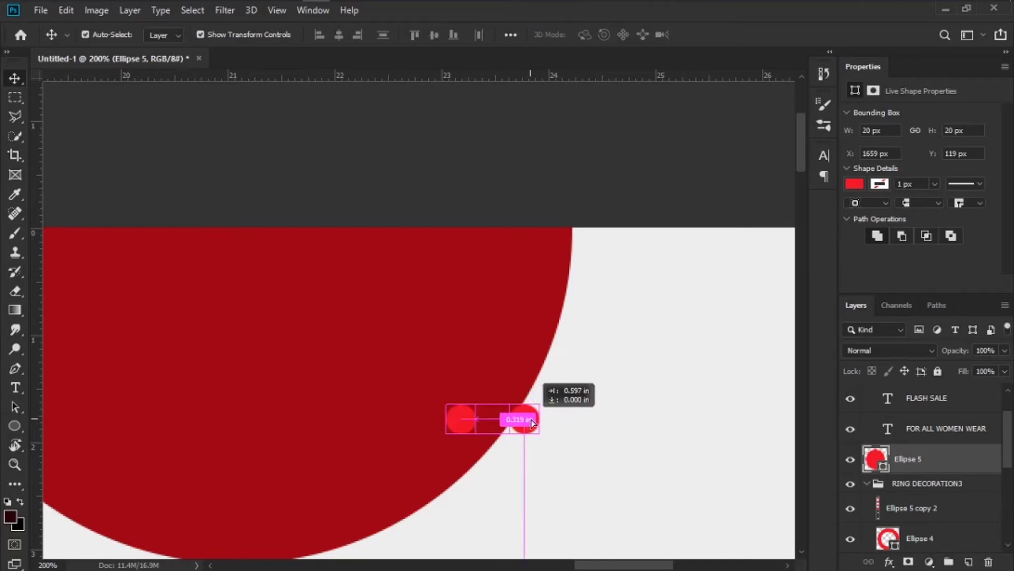
- Copy the dot rightward into a row of four evenly spaced dots
{"action": "left_click_drag", "start_coordinate": [472, 422], "coordinate": [606, 432]}
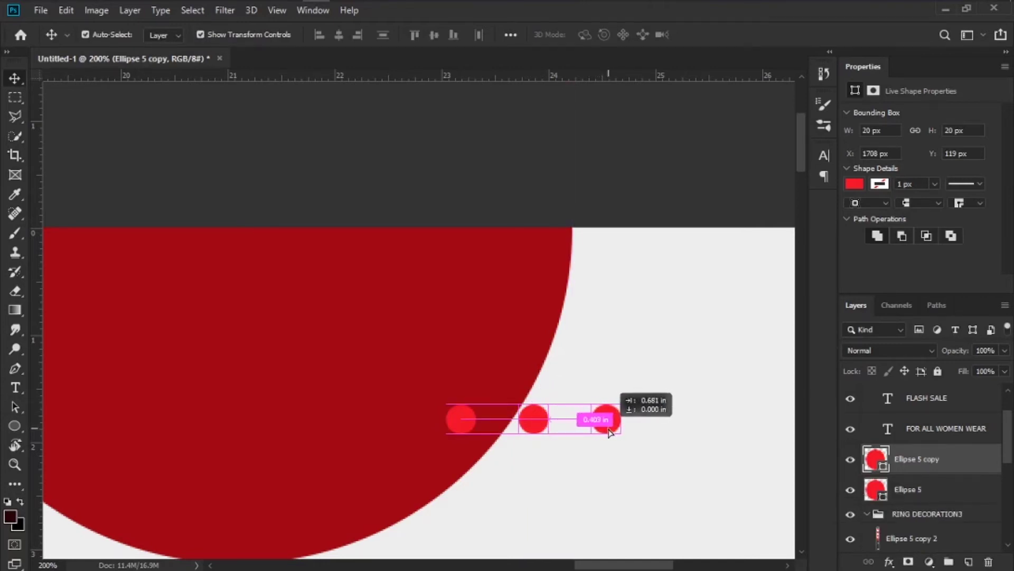
{"action": "left_click_drag", "start_coordinate": [609, 432], "coordinate": [608, 432]}
{"action": "left_click", "coordinate": [545, 421]}
{"action": "left_click", "coordinate": [539, 424]}
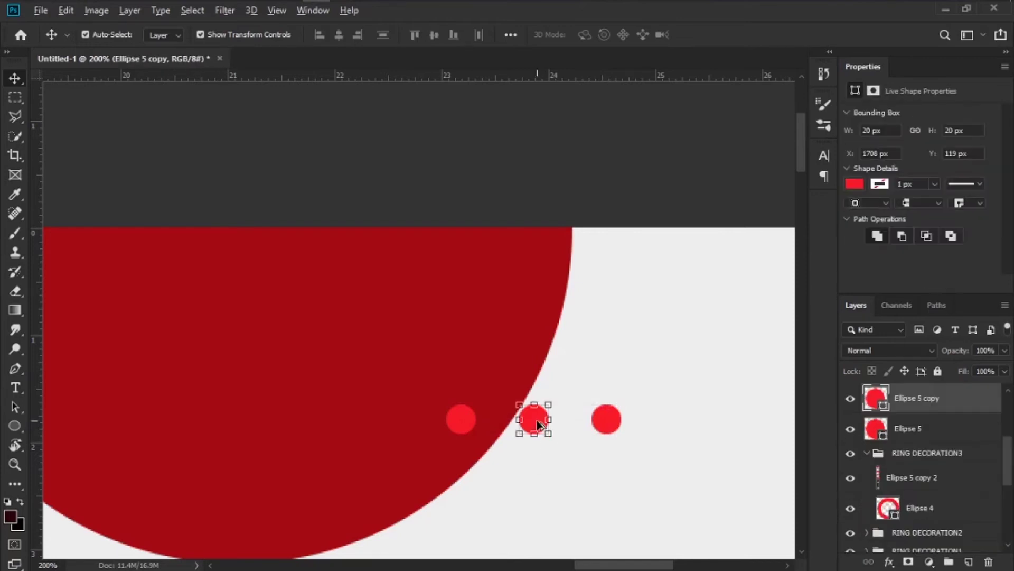
{"action": "left_click_drag", "start_coordinate": [538, 424], "coordinate": [608, 426]}
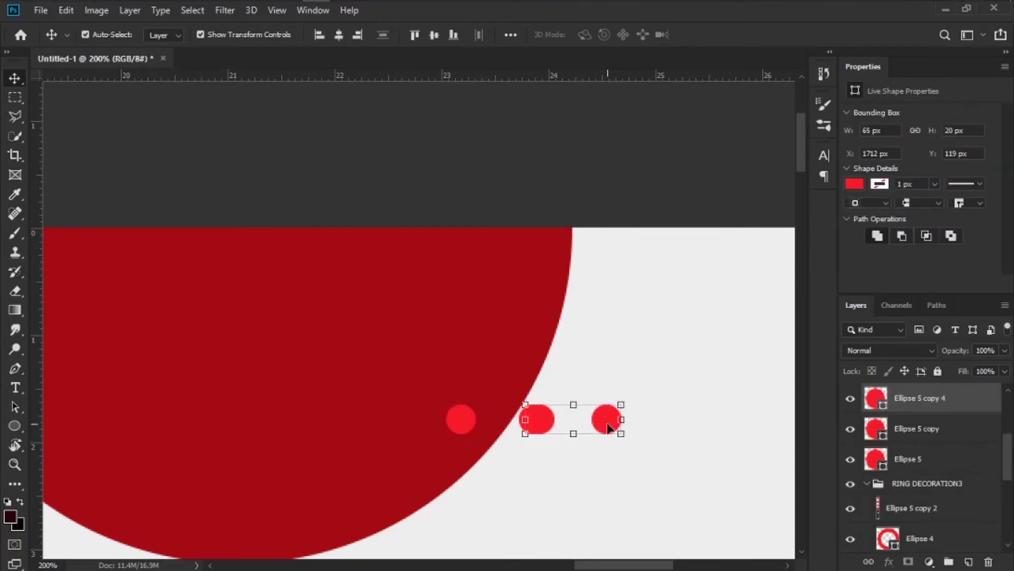
{"action": "left_click", "coordinate": [540, 434]}
{"action": "left_click_drag", "start_coordinate": [543, 421], "coordinate": [665, 423]}
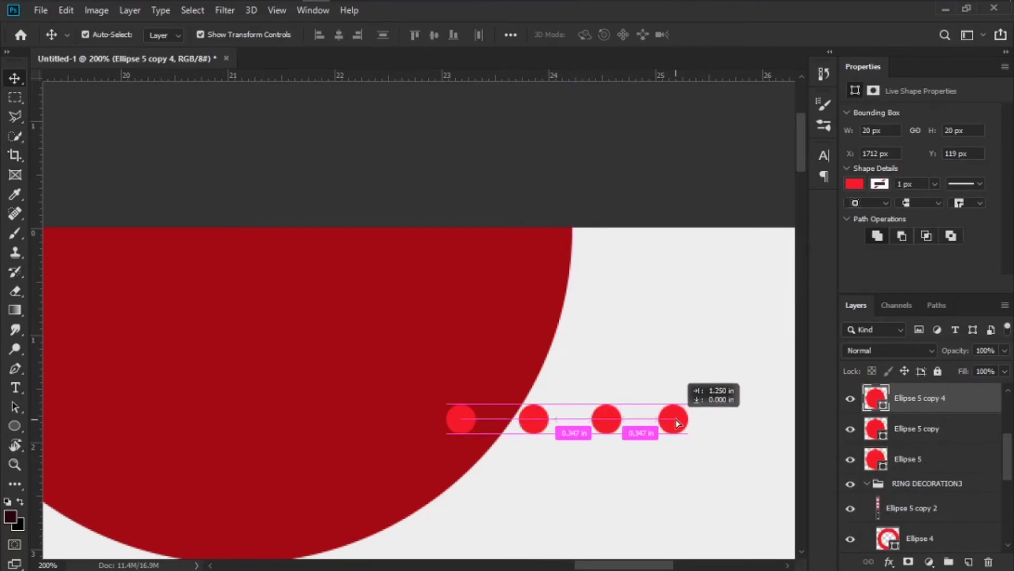
{"action": "left_click_drag", "start_coordinate": [665, 423], "coordinate": [689, 423]}
{"action": "left_click", "coordinate": [669, 463]}
{"action": "scroll", "coordinate": [954, 494], "scroll_direction": "up", "scroll_amount": 2}
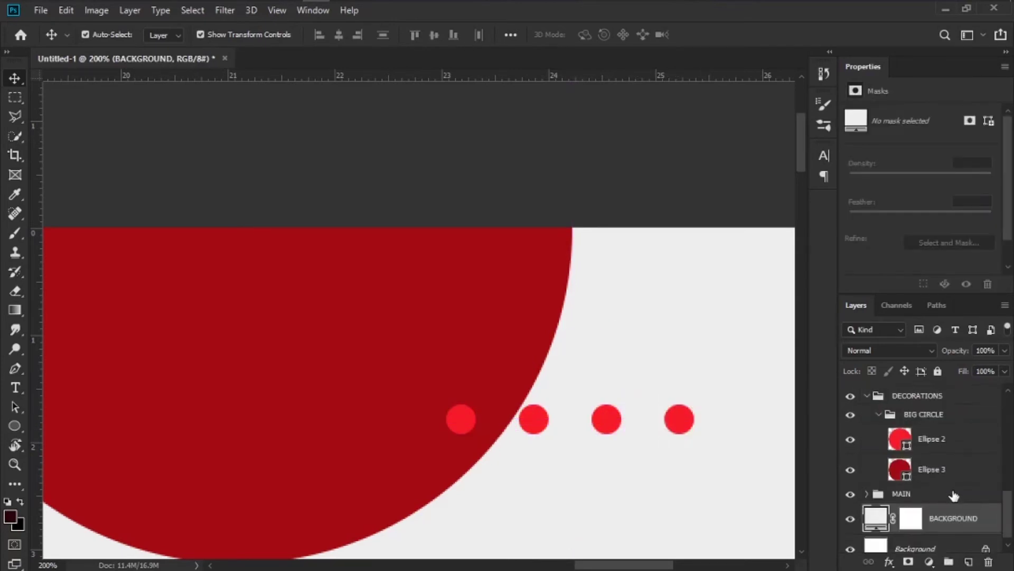
- Merge the four dots into one row layer and copy the row below it
{"action": "scroll", "coordinate": [953, 494], "scroll_direction": "up", "scroll_amount": 3}
{"action": "scroll", "coordinate": [954, 494], "scroll_direction": "up", "scroll_amount": 3}
{"action": "scroll", "coordinate": [954, 497], "scroll_direction": "up", "scroll_amount": 3}
{"action": "left_click", "coordinate": [941, 537]}
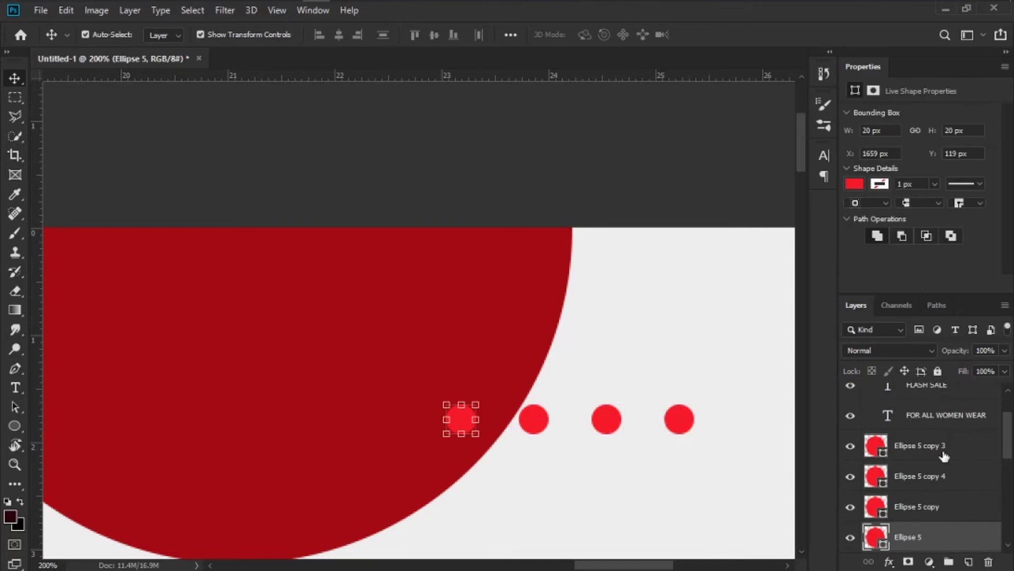
{"action": "left_click", "coordinate": [943, 448], "text": "shift"}
{"action": "key", "text": "ctrl+e"}
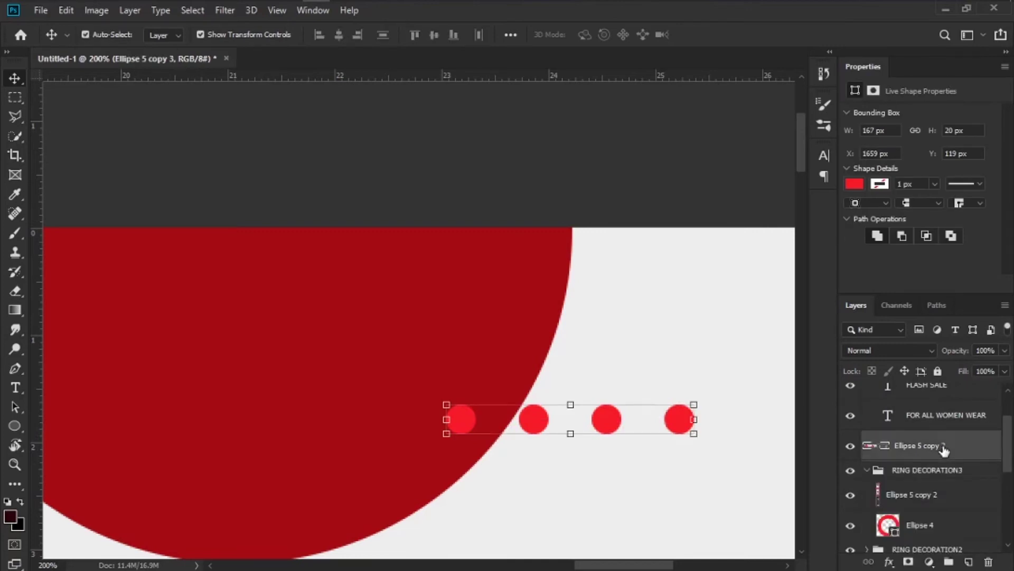
{"action": "mouse_move", "coordinate": [694, 433]}
{"action": "left_mouse_down"}
{"action": "mouse_move", "coordinate": [690, 426]}
{"action": "mouse_move", "coordinate": [686, 494]}
{"action": "left_mouse_up"}
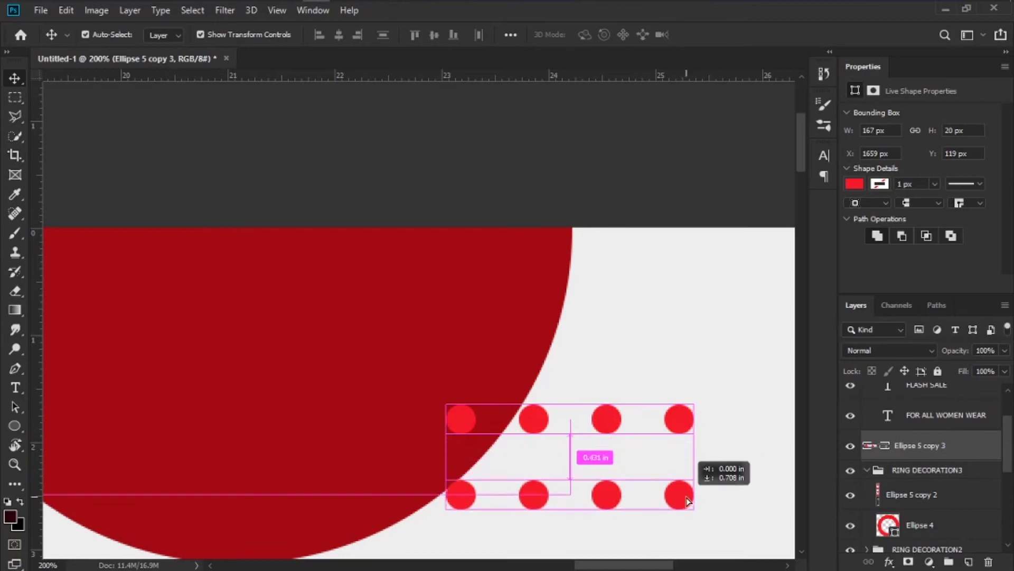
{"action": "left_click_drag", "start_coordinate": [685, 494], "coordinate": [687, 501]}
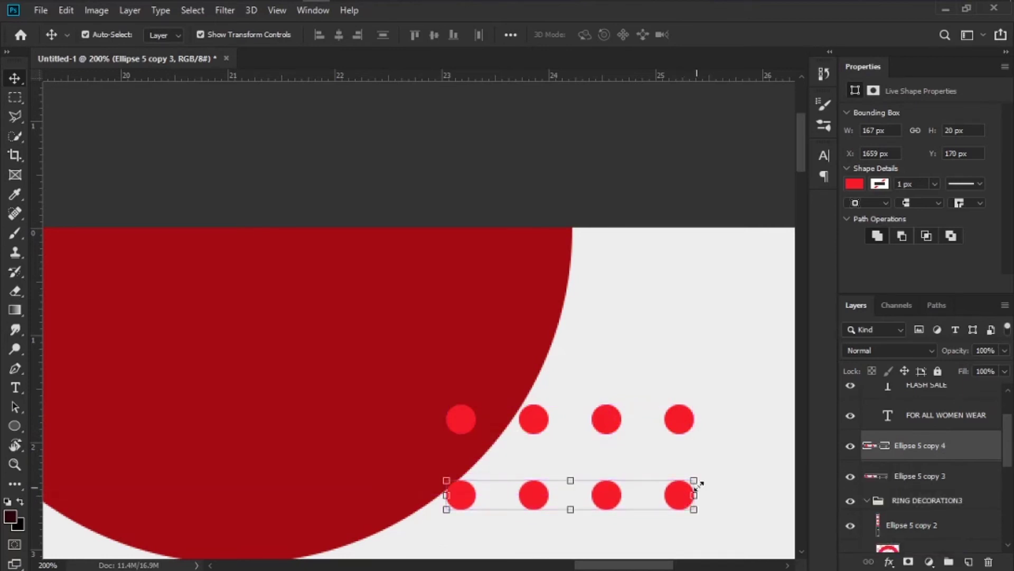
{"action": "left_click", "coordinate": [710, 465]}
- Merge the two dot rows into a single layer
{"action": "scroll", "coordinate": [929, 502], "scroll_direction": "up", "scroll_amount": 2}
{"action": "scroll", "coordinate": [930, 502], "scroll_direction": "up", "scroll_amount": 1}
{"action": "scroll", "coordinate": [930, 506], "scroll_direction": "up", "scroll_amount": 1}
{"action": "left_click", "coordinate": [930, 502]}
{"action": "left_click", "coordinate": [934, 476], "text": "shift"}
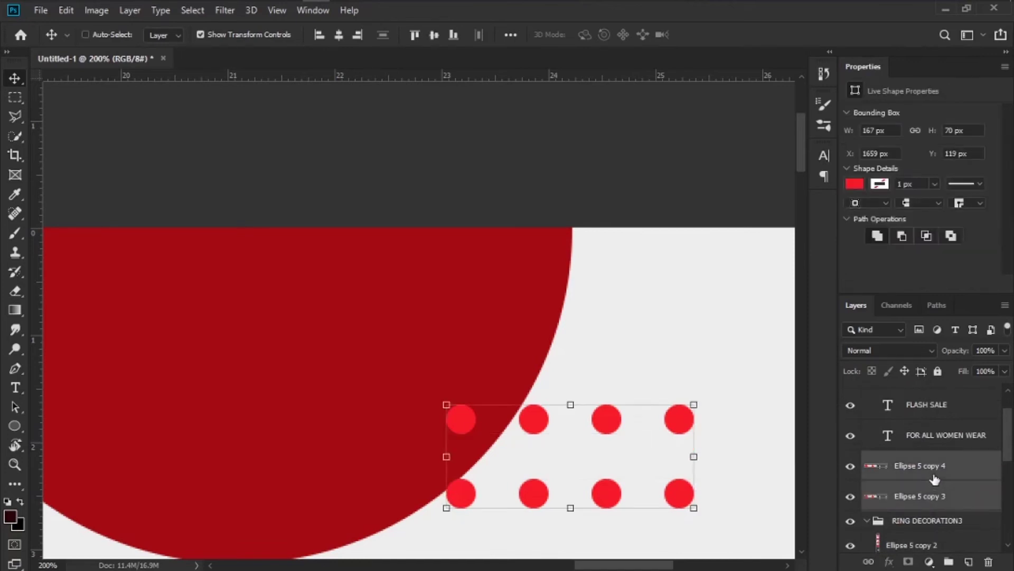
{"action": "key", "text": "ctrl+j"}
{"action": "key", "text": "ctrl+z"}
{"action": "key", "text": "ctrl+e"}
- Copy the two-row block below itself and merge both into a 4×4 dot grid
{"action": "scroll", "coordinate": [687, 481], "scroll_direction": "down", "scroll_amount": 1}
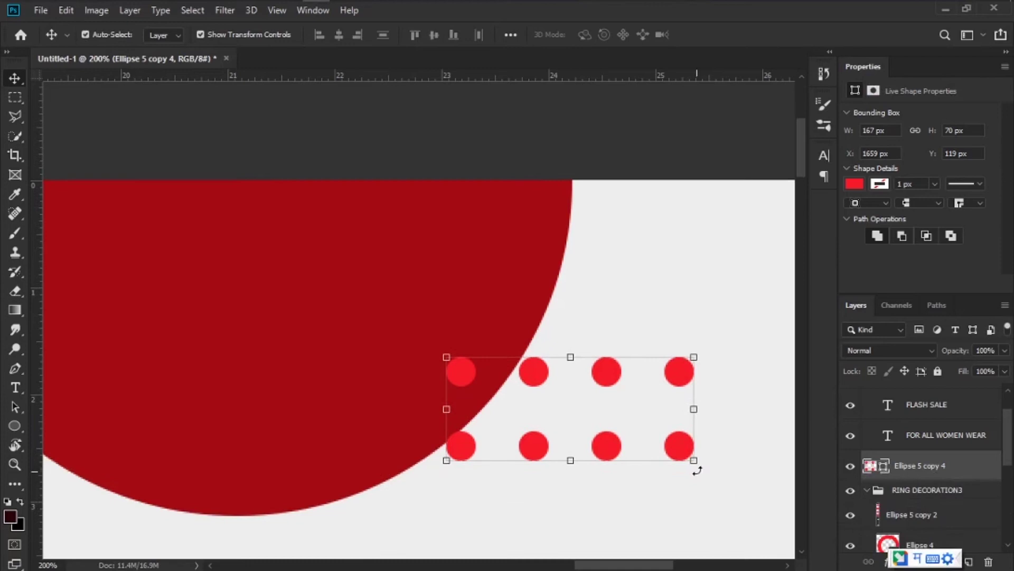
{"action": "scroll", "coordinate": [703, 444], "scroll_direction": "down", "scroll_amount": 4}
{"action": "key", "text": "super+space"}
{"action": "left_click_drag", "start_coordinate": [671, 287], "coordinate": [683, 437]}
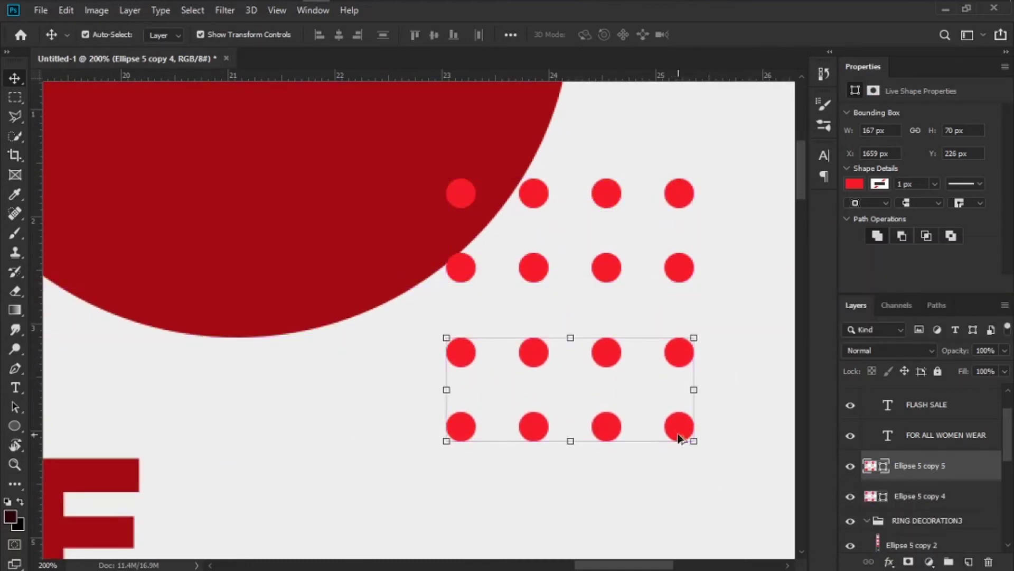
{"action": "scroll", "coordinate": [714, 443], "scroll_direction": "down", "scroll_amount": 3}
{"action": "left_click", "coordinate": [967, 502], "text": "ctrl"}
{"action": "key", "text": "ctrl+e"}
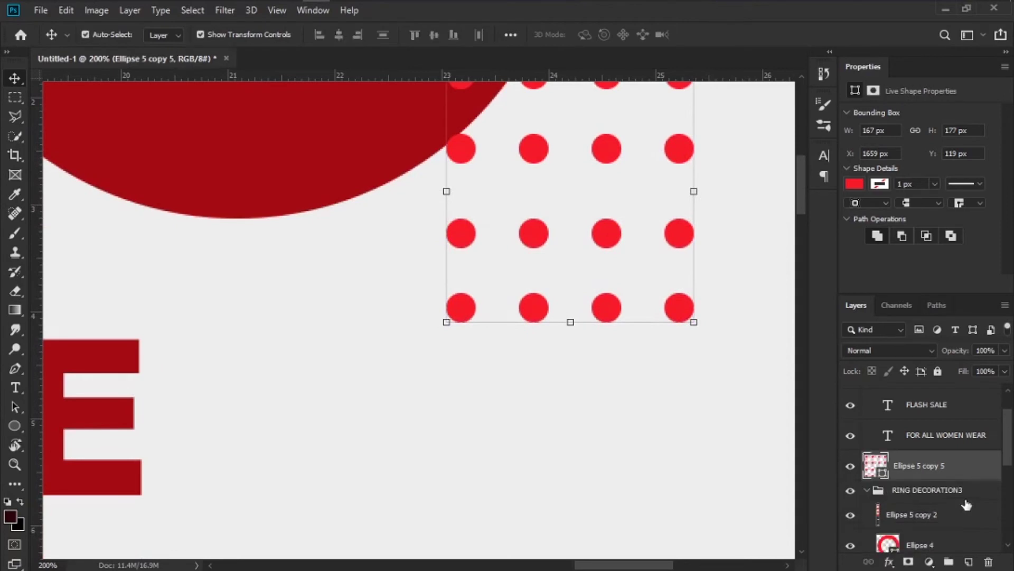
- Place a copy of the dot grid lower, near the photo circle
{"action": "left_click_drag", "start_coordinate": [684, 317], "coordinate": [687, 290]}
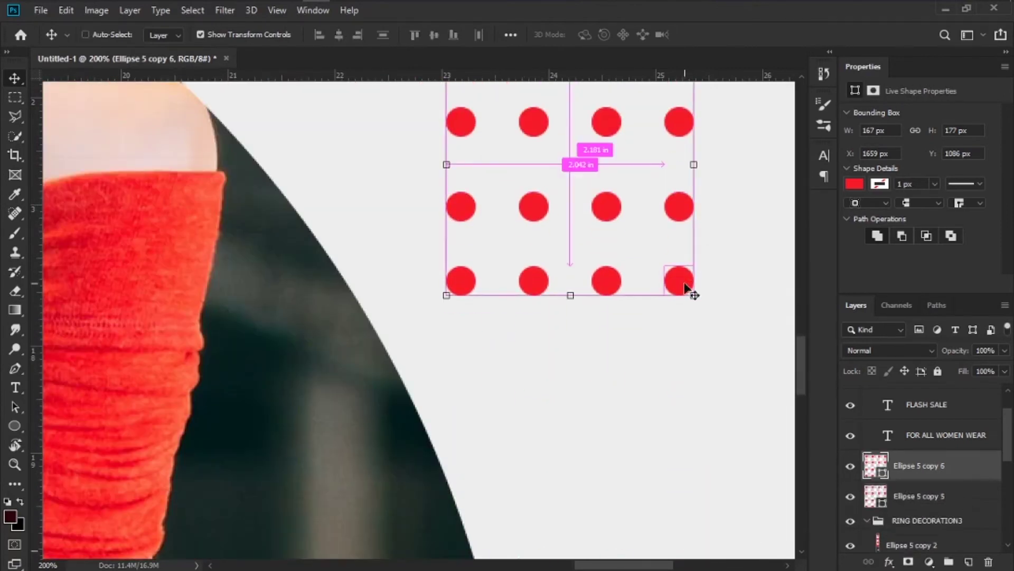
{"action": "key", "text": "ctrl+minus"}
{"action": "key", "text": "ctrl+minus"}
{"action": "scroll", "coordinate": [463, 375], "scroll_direction": "up", "scroll_amount": 3}
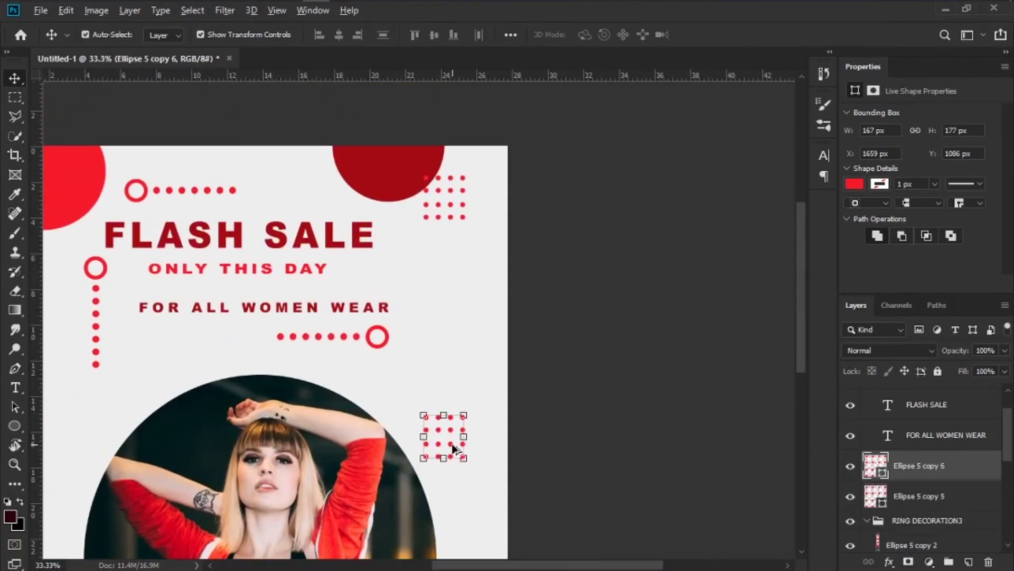
- Stack the dot grid copies into a column and merge the three grids into one layer
{"action": "left_click_drag", "start_coordinate": [454, 448], "coordinate": [454, 259]}
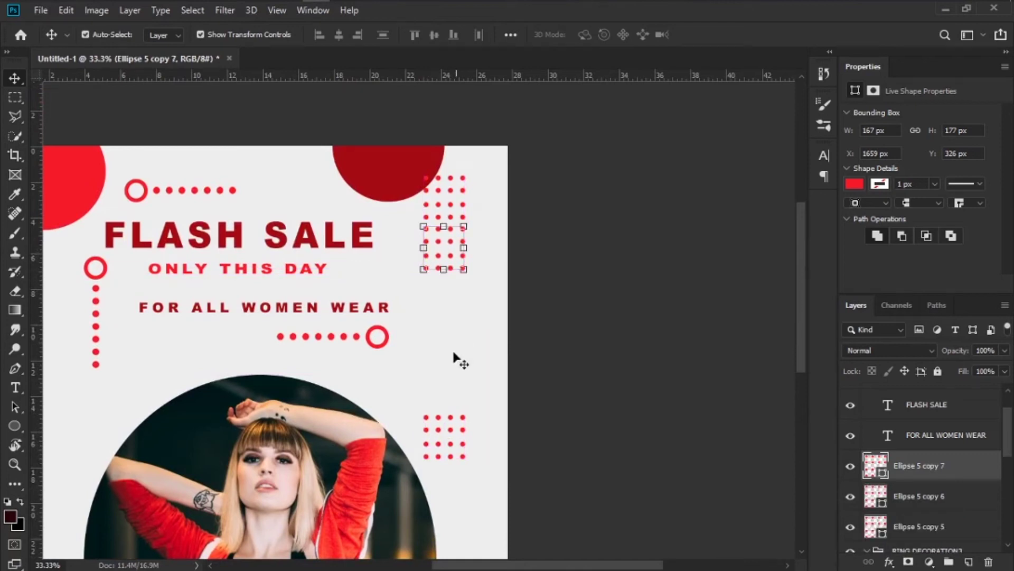
{"action": "left_click_drag", "start_coordinate": [452, 436], "coordinate": [451, 298]}
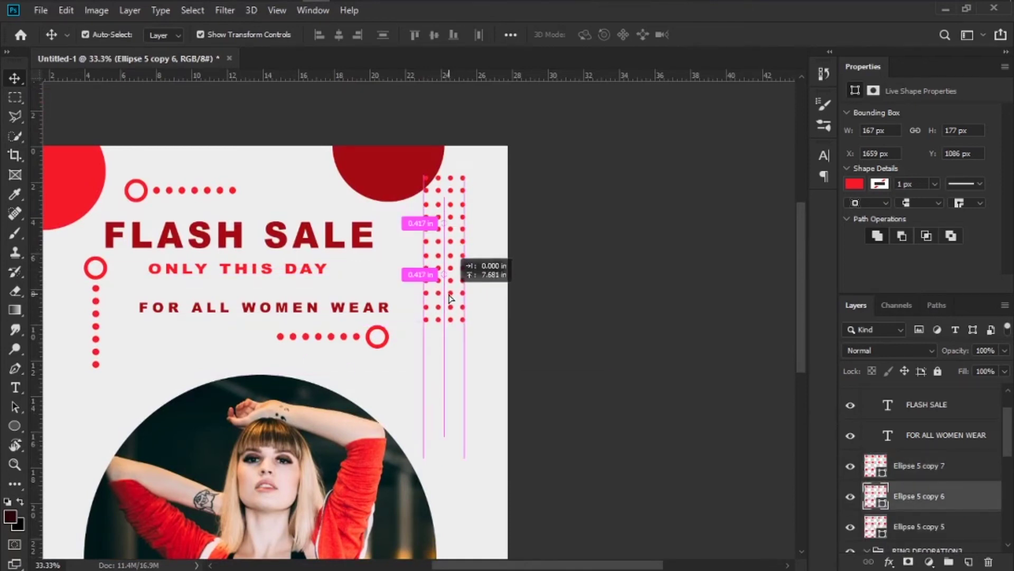
{"action": "left_click", "coordinate": [588, 320]}
{"action": "left_click", "coordinate": [907, 459]}
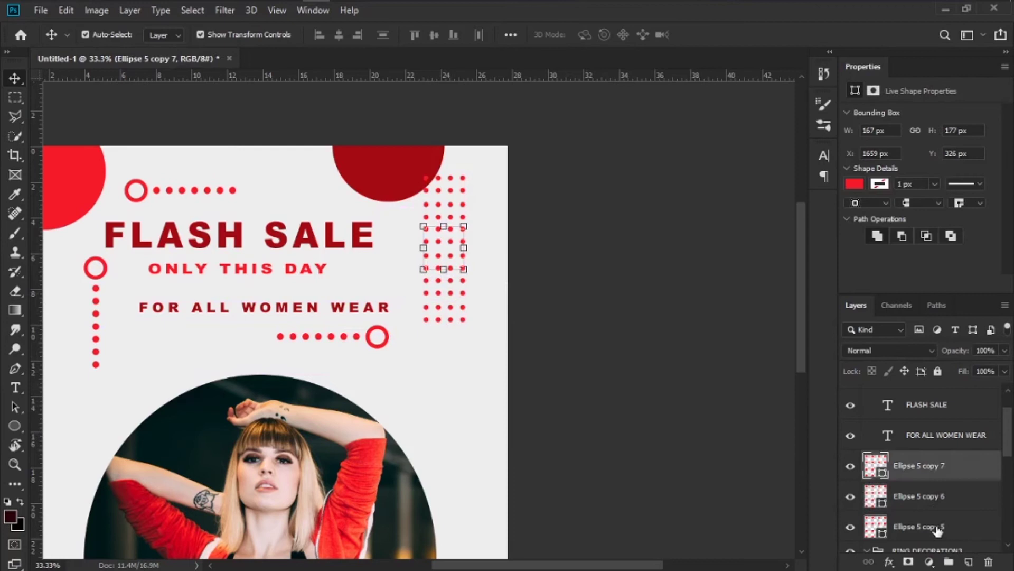
{"action": "left_click", "coordinate": [936, 526], "text": "shift"}
{"action": "key", "text": "ctrl+e"}
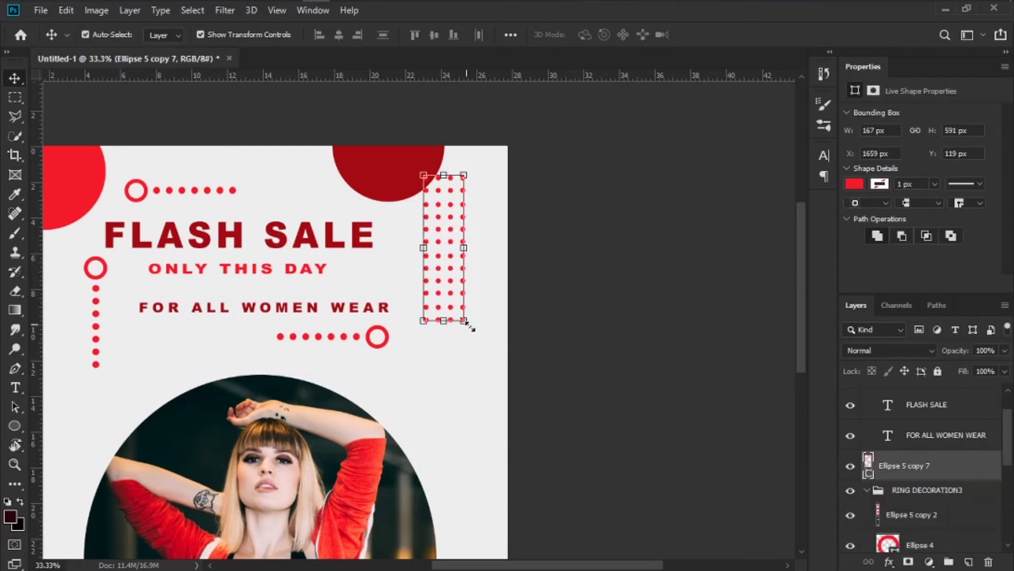
- Scale the dot panel up slightly to about 202×716 px, and nudge it and the dark circle into place
{"action": "left_click_drag", "start_coordinate": [465, 323], "coordinate": [478, 337]}
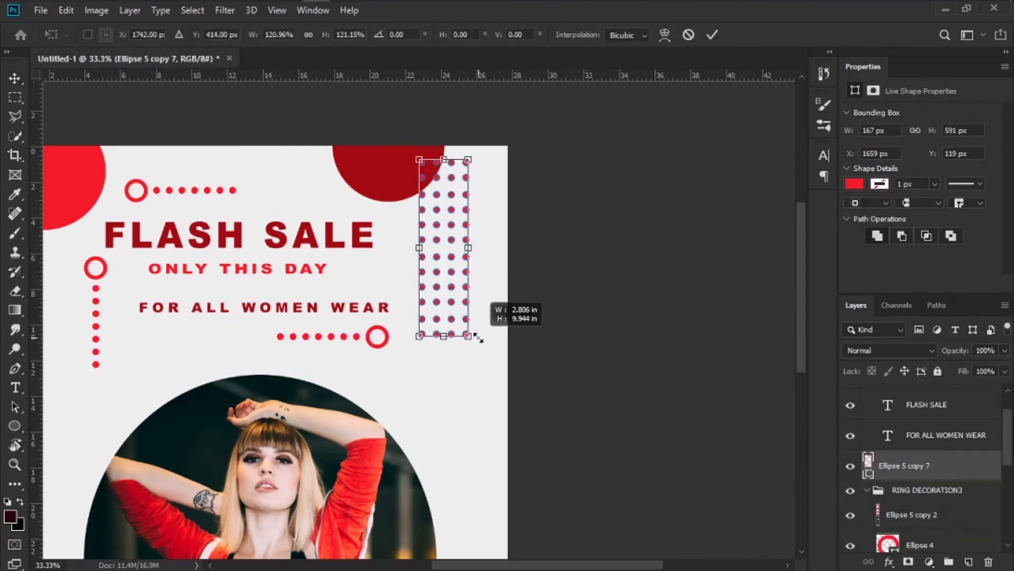
{"action": "left_click_drag", "start_coordinate": [460, 308], "coordinate": [466, 320]}
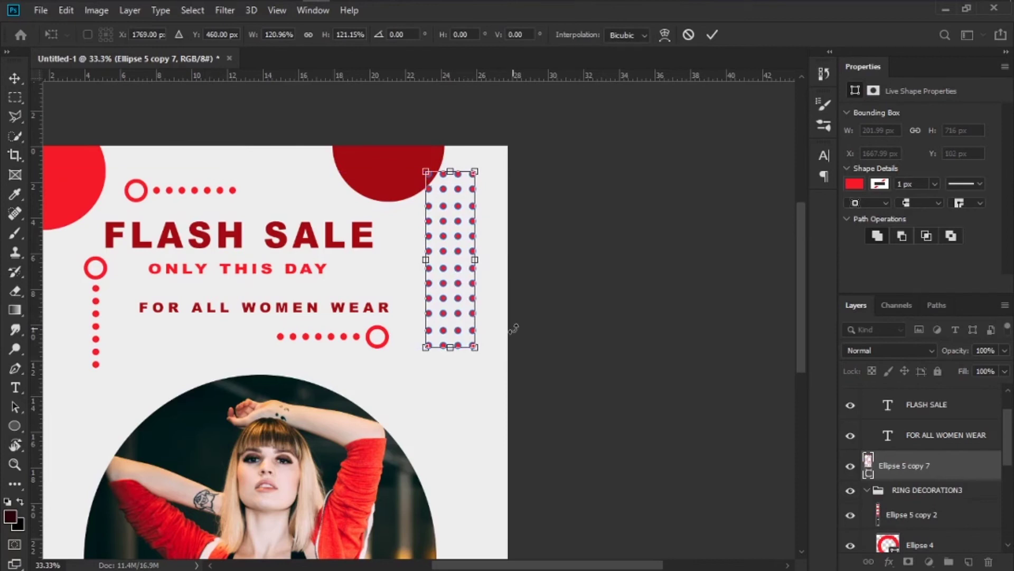
{"action": "key", "text": "Return"}
{"action": "left_click", "coordinate": [544, 329]}
{"action": "left_click", "coordinate": [476, 323]}
{"action": "left_click_drag", "start_coordinate": [459, 317], "coordinate": [465, 317]}
{"action": "left_click_drag", "start_coordinate": [402, 190], "coordinate": [408, 182]}
{"action": "left_click", "coordinate": [592, 193]}
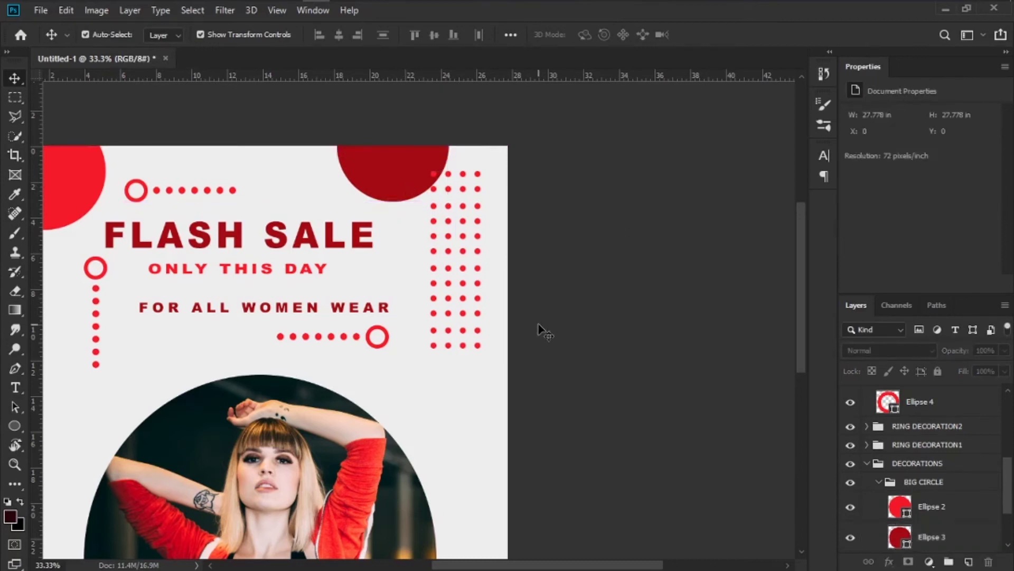
- Duplicate the tall dot column Ellipse 5 copy 7 as Ellipse 5 copy 8
{"action": "left_click", "coordinate": [480, 347]}
{"action": "scroll", "coordinate": [905, 463], "scroll_direction": "up", "scroll_amount": 3}
{"action": "left_click", "coordinate": [922, 421]}
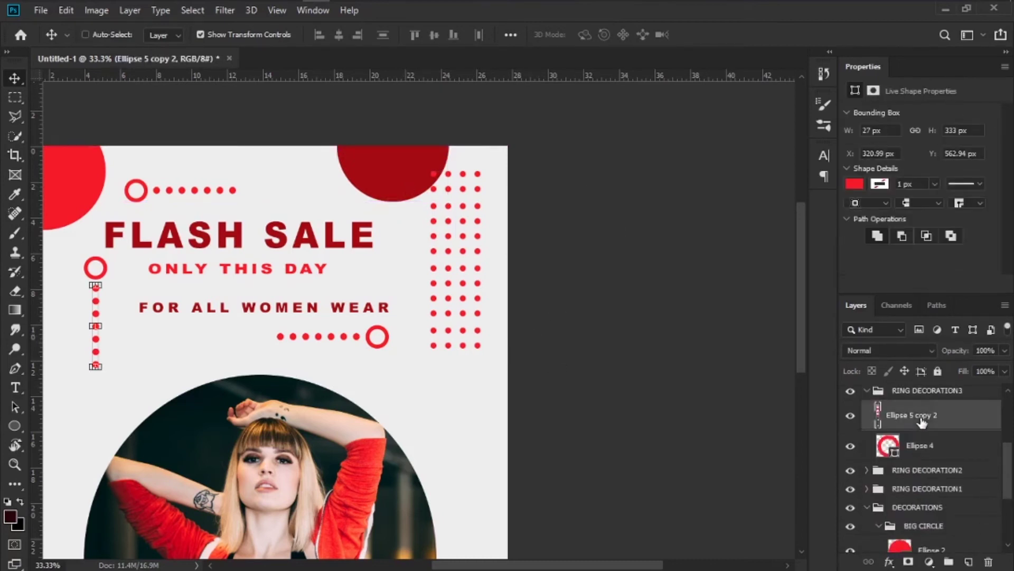
{"action": "scroll", "coordinate": [921, 421], "scroll_direction": "up", "scroll_amount": 3}
{"action": "scroll", "coordinate": [922, 421], "scroll_direction": "up", "scroll_amount": 1}
{"action": "left_click", "coordinate": [867, 392]}
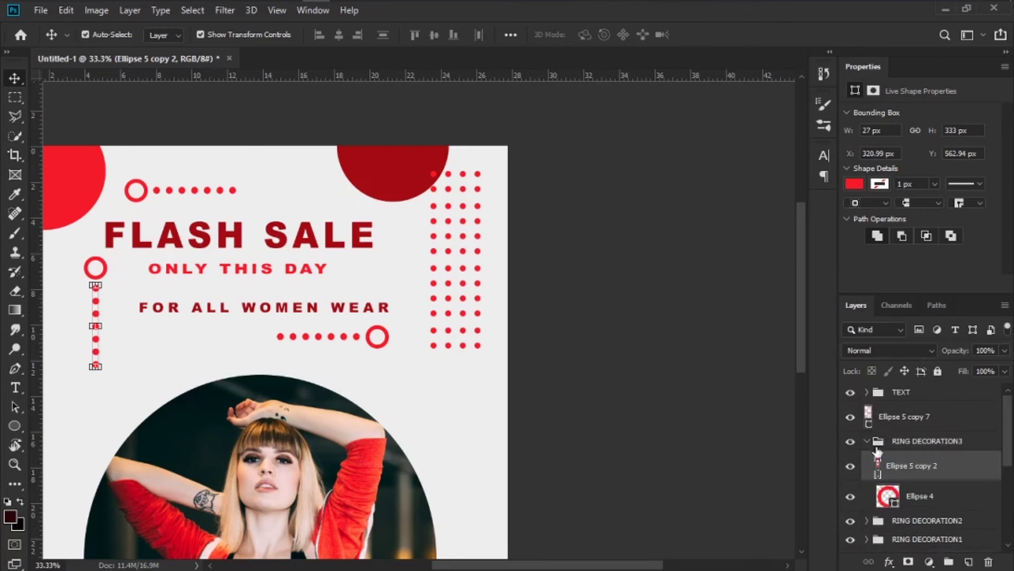
{"action": "left_click", "coordinate": [923, 426]}
{"action": "key", "text": "ctrl+j"}
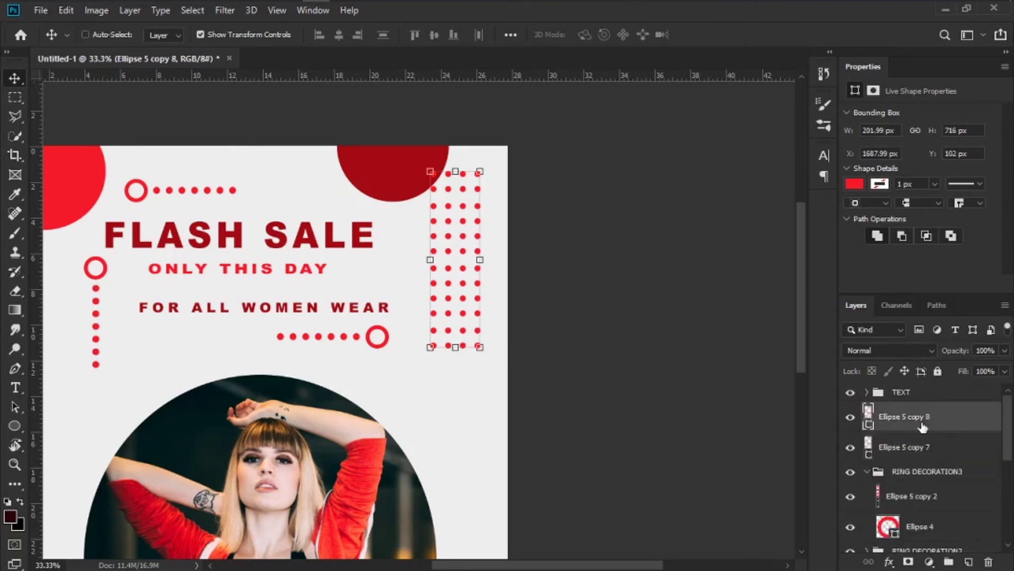
- Move the duplicate column down to overlap the original at Y 481 px
{"action": "left_click_drag", "start_coordinate": [469, 337], "coordinate": [484, 476]}
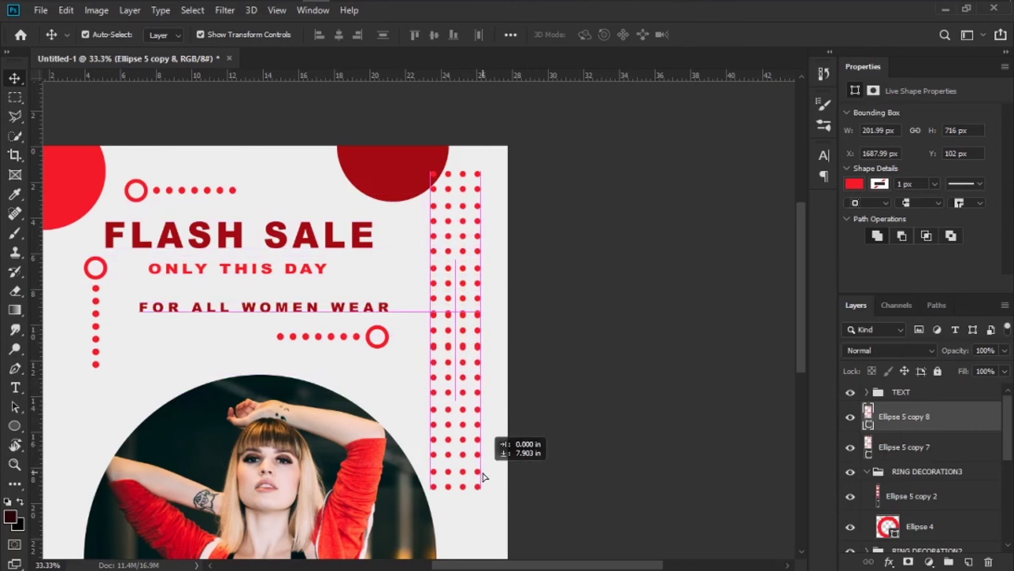
{"action": "left_click_drag", "start_coordinate": [485, 476], "coordinate": [482, 454]}
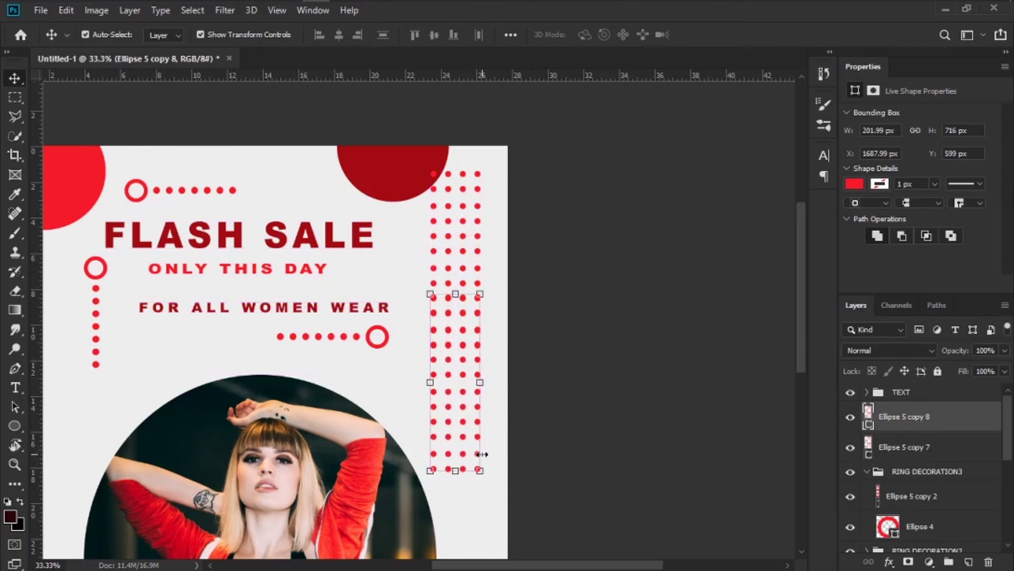
{"action": "key", "text": "ctrl+plus"}
{"action": "key", "text": "ctrl+plus"}
{"action": "key", "text": "ctrl+plus"}
{"action": "key", "text": "Down"}
{"action": "key", "text": "Down"}
{"action": "key", "text": "Down"}
{"action": "key", "text": "ctrl+minus"}
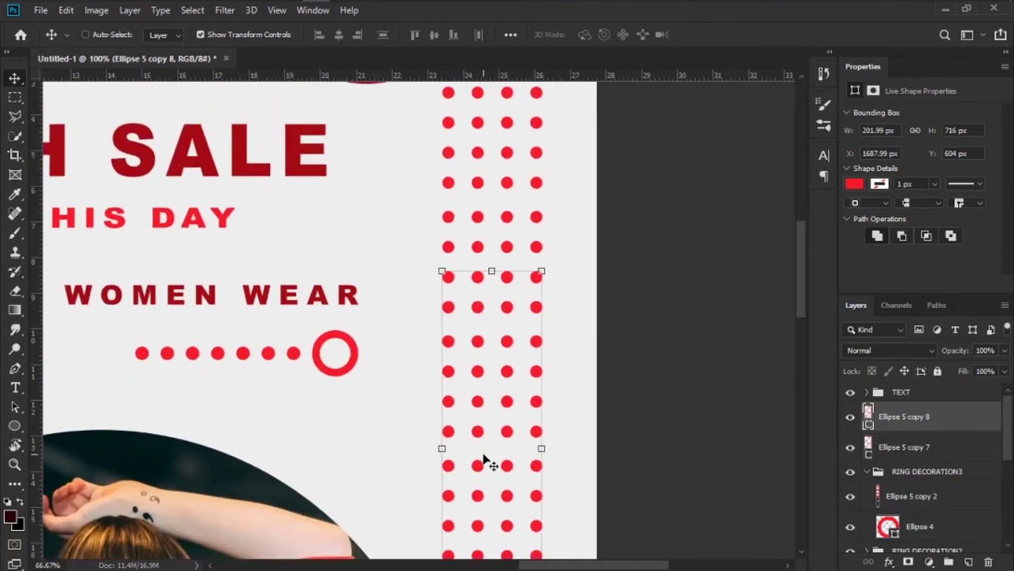
{"action": "key", "text": "ctrl+minus"}
{"action": "key", "text": "ctrl+minus"}
{"action": "key", "text": "ctrl+plus"}
{"action": "key", "text": "ctrl+minus"}
{"action": "key", "text": "ctrl+d"}
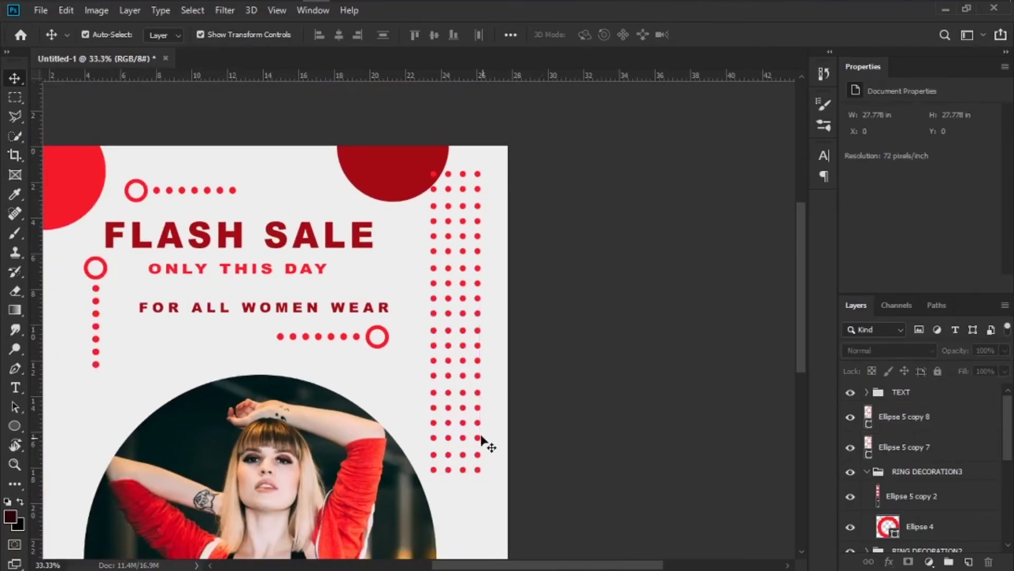
{"action": "left_click", "coordinate": [481, 437]}
{"action": "left_click", "coordinate": [462, 438]}
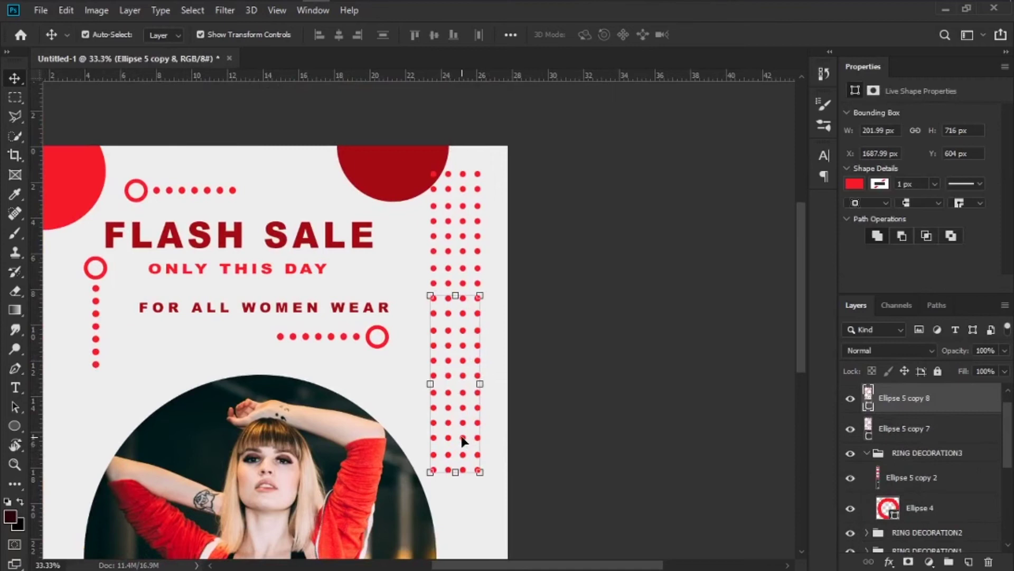
{"action": "key", "text": "Up"}
{"action": "key", "text": "Up"}
{"action": "key", "text": "Up"}
{"action": "key", "text": "Up"}
{"action": "key", "text": "Up"}
{"action": "key", "text": "Up"}
{"action": "key", "text": "Up"}
{"action": "key", "text": "Up"}
{"action": "key", "text": "Up"}
{"action": "key", "text": "Up"}
{"action": "key", "text": "Up"}
{"action": "key", "text": "Up"}
{"action": "key", "text": "Up"}
{"action": "key", "text": "Up"}
{"action": "key", "text": "Up"}
{"action": "key", "text": "Up"}
{"action": "key", "text": "Up"}
{"action": "key", "text": "Up"}
{"action": "key", "text": "Up"}
{"action": "key", "text": "Up"}
{"action": "key", "text": "Up"}
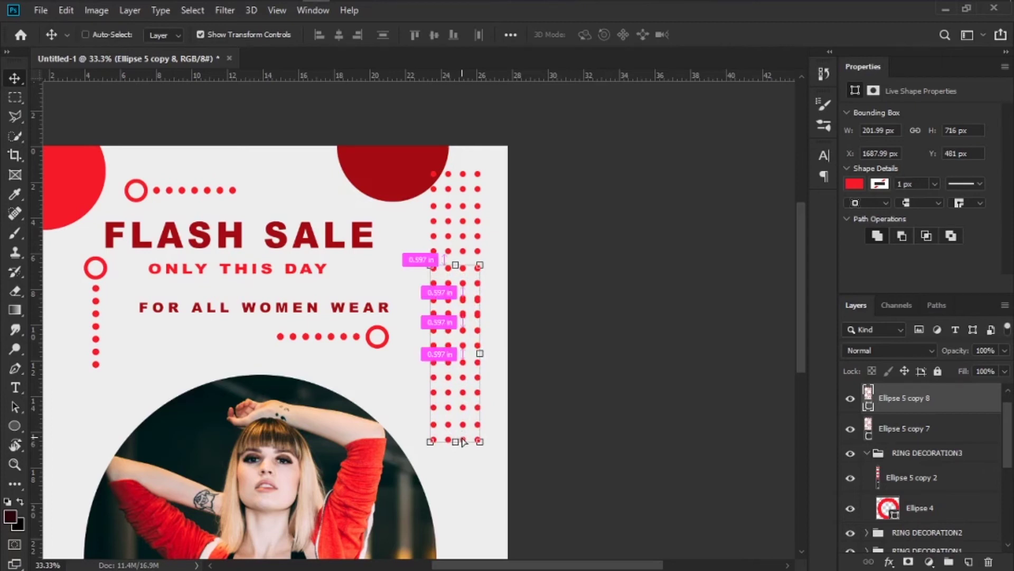
- Nudge the duplicate dots until they line up exactly with the column above
{"action": "key", "text": "ctrl+plus"}
{"action": "key", "text": "ctrl+plus"}
{"action": "key", "text": "ctrl+plus"}
{"action": "left_click_drag", "start_coordinate": [560, 207], "coordinate": [560, 204]}
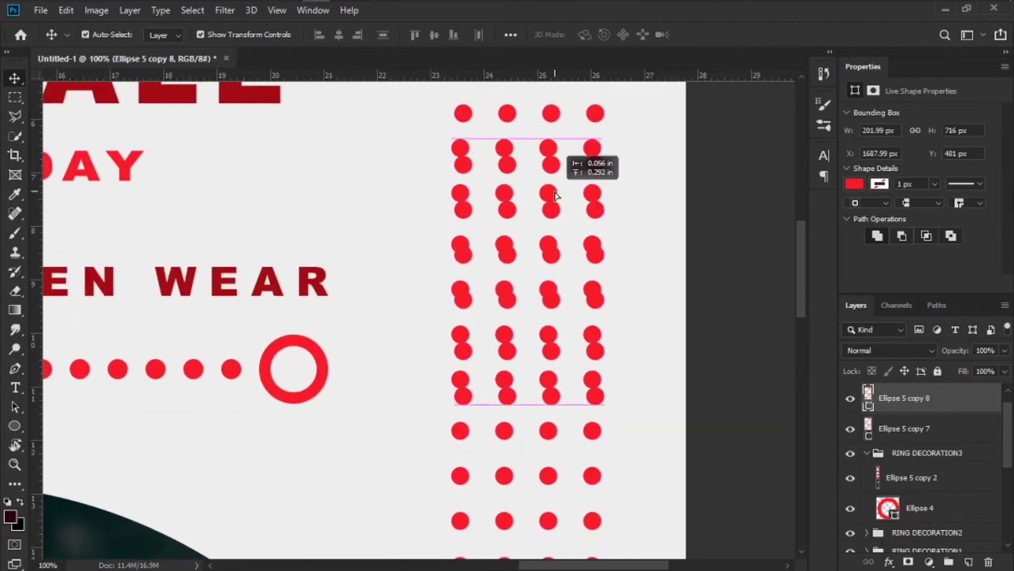
{"action": "key", "text": "Down"}
{"action": "key", "text": "Down"}
{"action": "key", "text": "Down"}
{"action": "key", "text": "Down"}
{"action": "key", "text": "Down"}
{"action": "key", "text": "Down"}
{"action": "key", "text": "Up"}
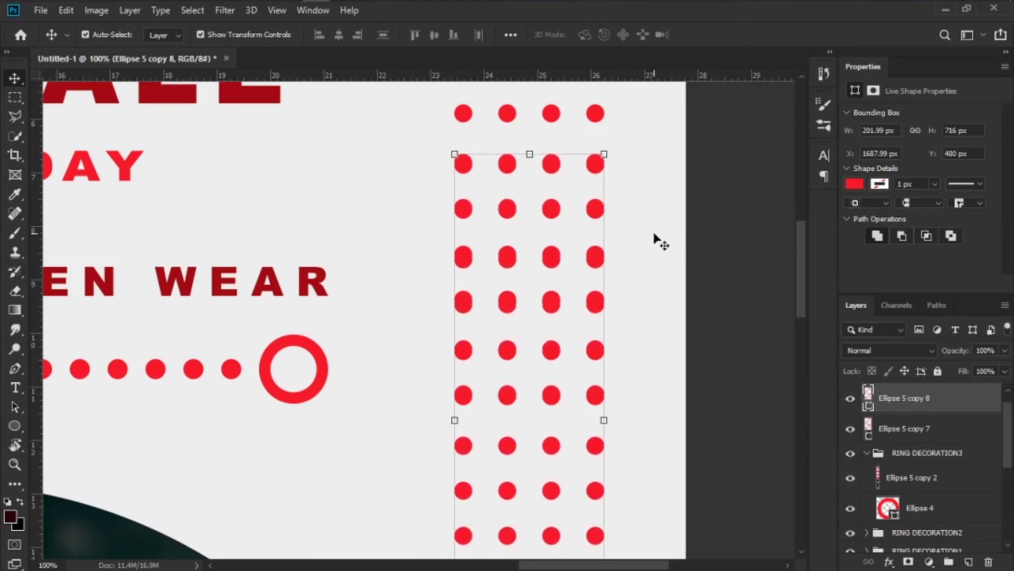
- Add a layer mask to Ellipse 5 copy 8 and switch to the Brush tool
{"action": "left_click", "coordinate": [908, 563]}
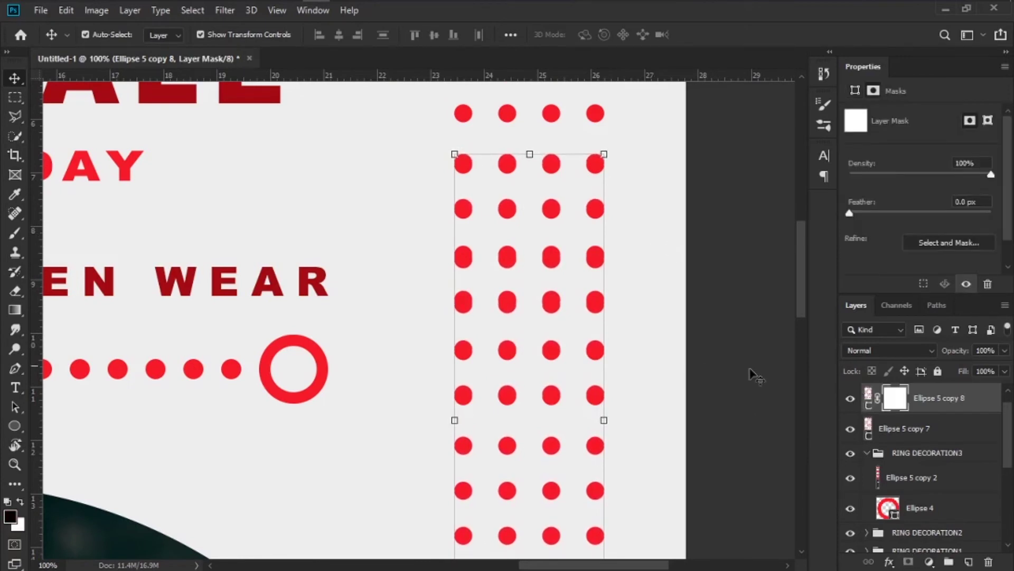
{"action": "key", "text": "b"}
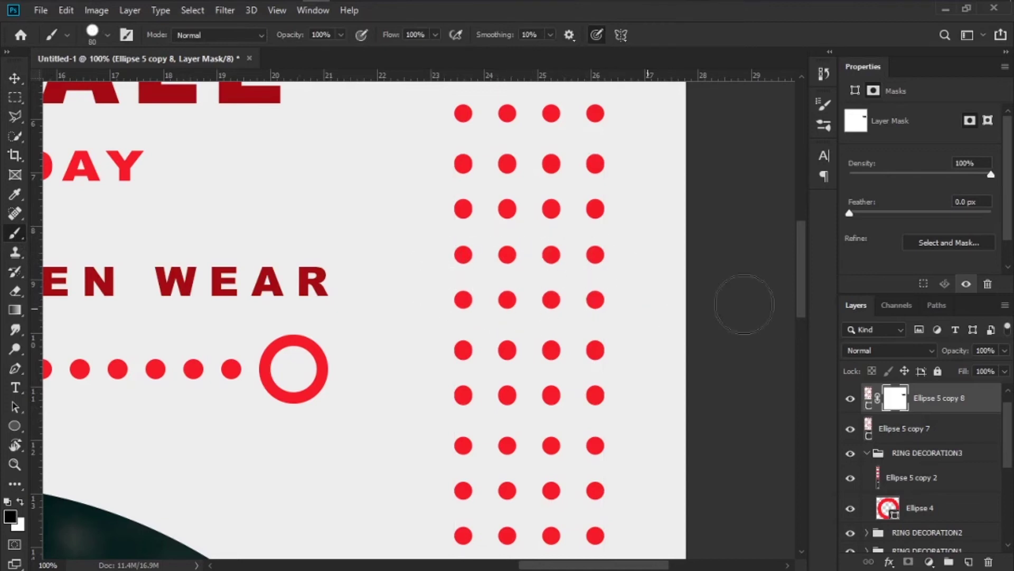
{"action": "key", "text": "ctrl+minus"}
{"action": "key", "text": "ctrl+minus"}
{"action": "key", "text": "ctrl+minus"}
{"action": "left_click", "coordinate": [14, 78]}
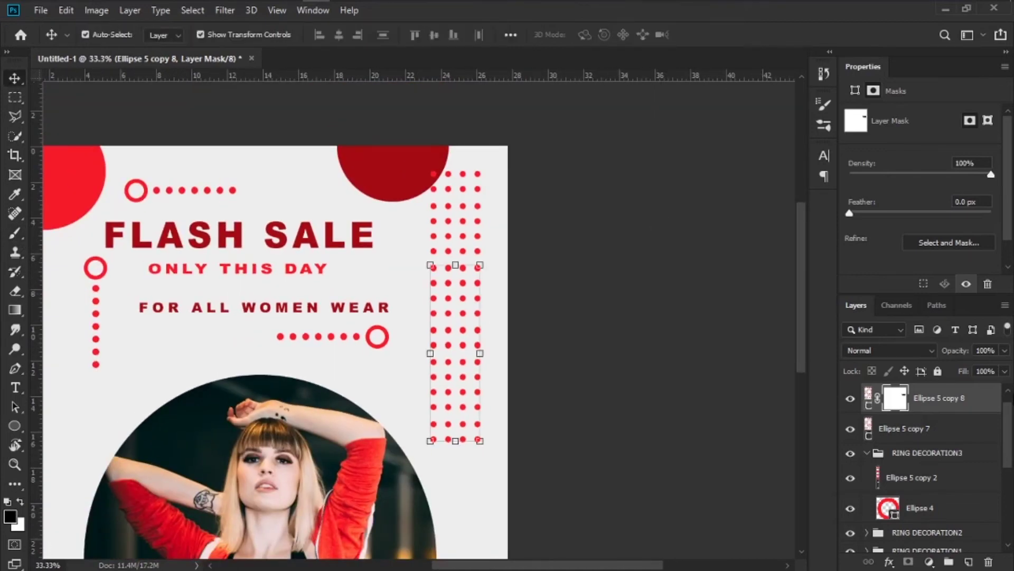
{"action": "left_click", "coordinate": [946, 428]}
{"action": "key", "text": "Delete"}
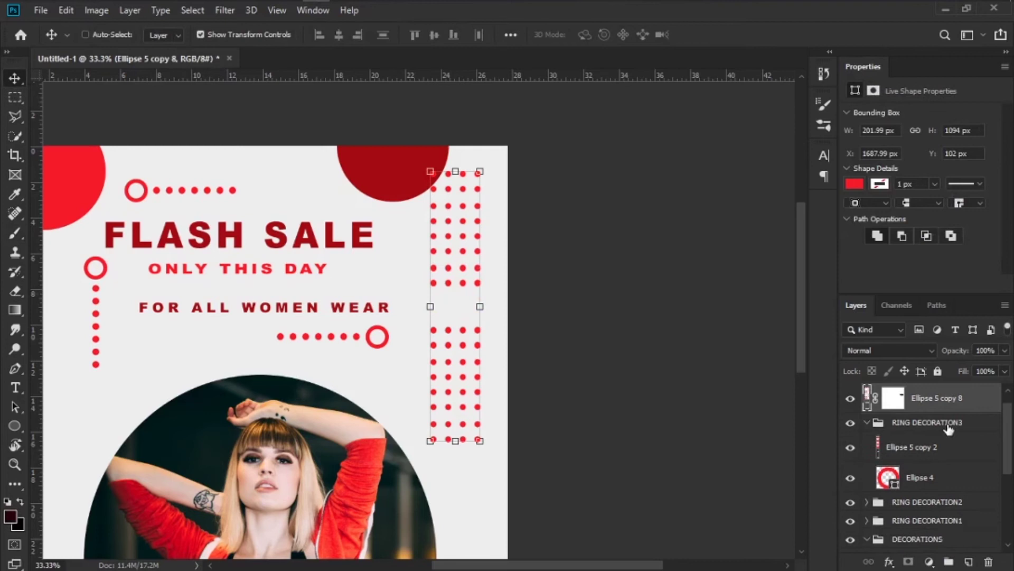
{"action": "key", "text": "ctrl+z"}
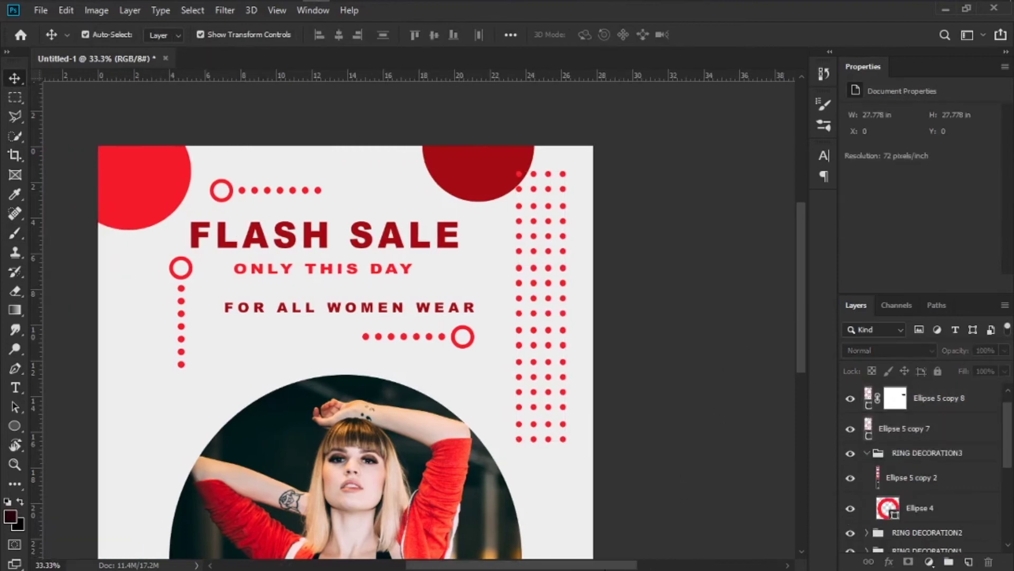
- Restore the deleted dot column, then copy the right dot grid to the bottom-left and enlarge it
{"action": "key", "text": "ctrl+minus"}
{"action": "key", "text": "ctrl+minus"}
{"action": "key", "text": "ctrl+plus"}
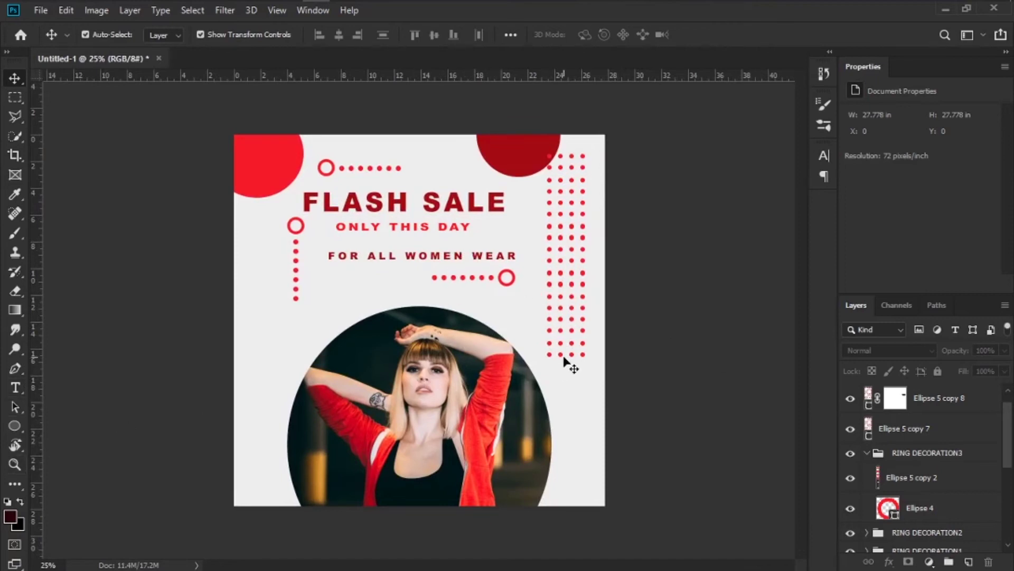
{"action": "scroll", "coordinate": [972, 430], "scroll_direction": "up", "scroll_amount": 1}
{"action": "left_click", "coordinate": [948, 452]}
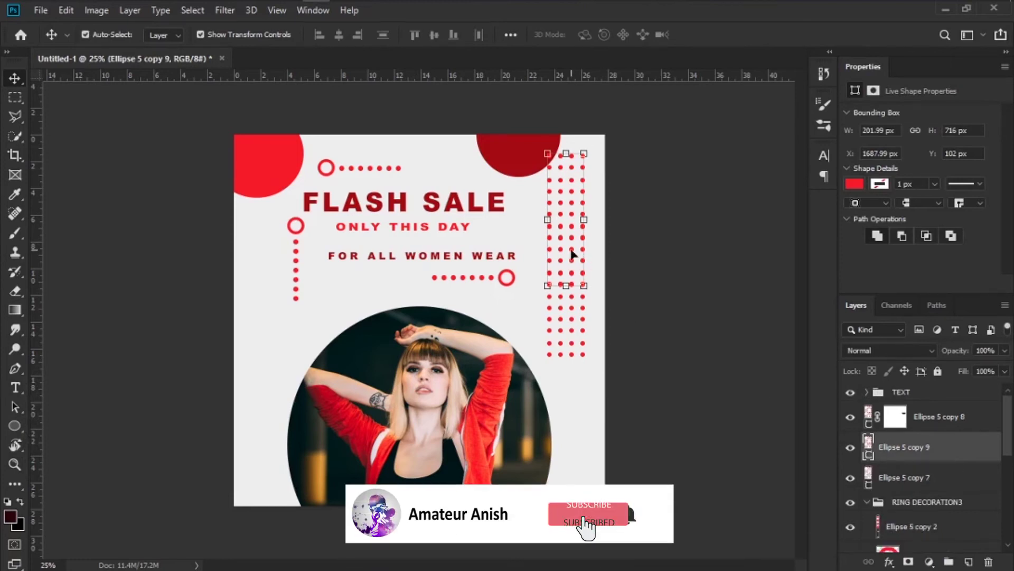
{"action": "left_click_drag", "start_coordinate": [573, 253], "coordinate": [275, 496]}
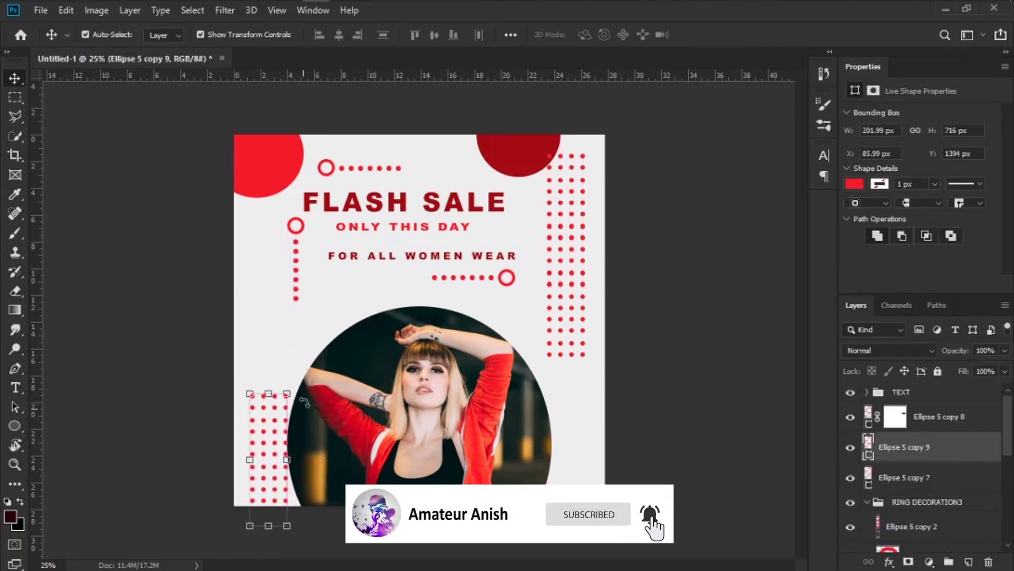
{"action": "key", "text": "ctrl+t"}
{"action": "mouse_move", "coordinate": [290, 391]}
{"action": "left_mouse_down"}
{"action": "mouse_move", "coordinate": [311, 372]}
{"action": "mouse_move", "coordinate": [305, 351]}
{"action": "left_mouse_up"}
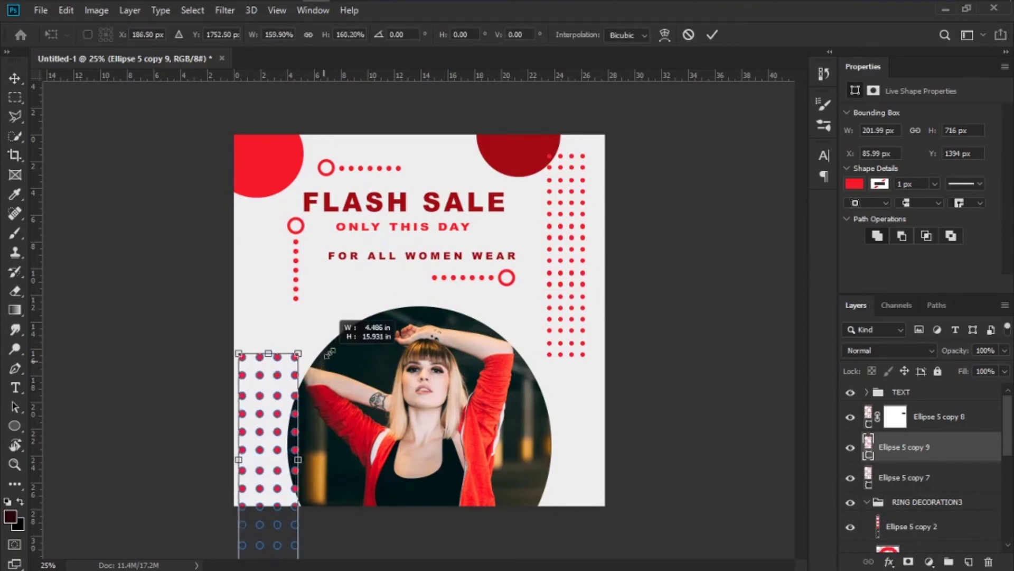
{"action": "left_click_drag", "start_coordinate": [293, 414], "coordinate": [290, 477]}
{"action": "key", "text": "Return"}
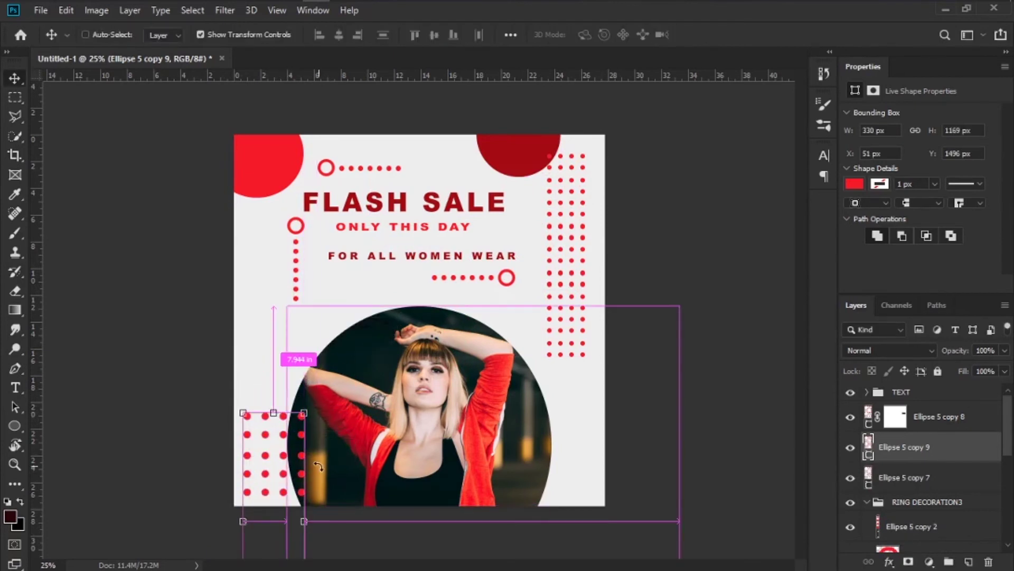
- Duplicate the bottom-left dot grid to its right and merge both copies into one layer
{"action": "key", "text": "ctrl+plus"}
{"action": "key", "text": "ctrl+plus"}
{"action": "scroll", "coordinate": [340, 403], "scroll_direction": "down", "scroll_amount": 5}
{"action": "scroll", "coordinate": [317, 415], "scroll_direction": "left", "scroll_amount": 3}
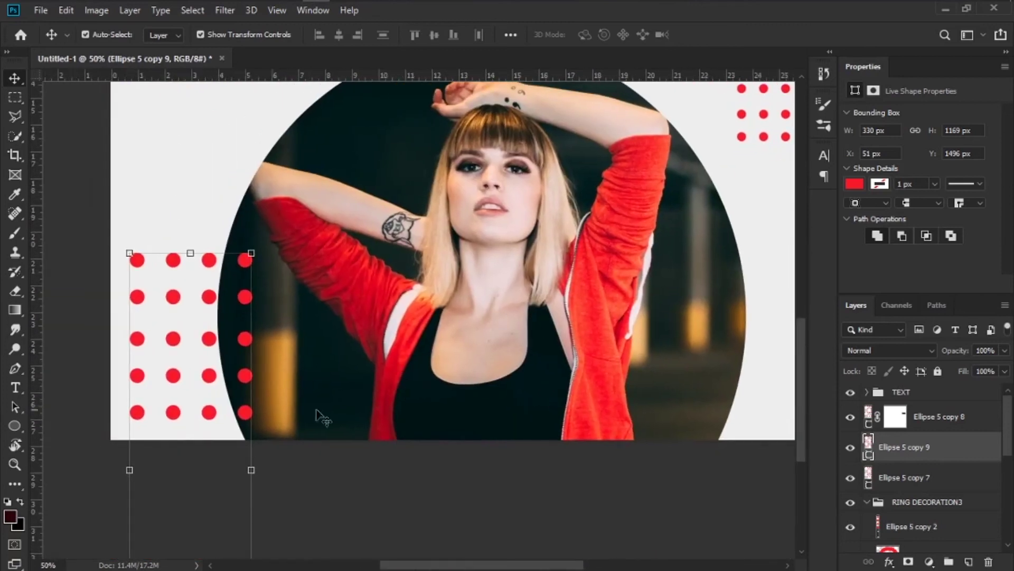
{"action": "left_click_drag", "start_coordinate": [214, 415], "coordinate": [362, 434]}
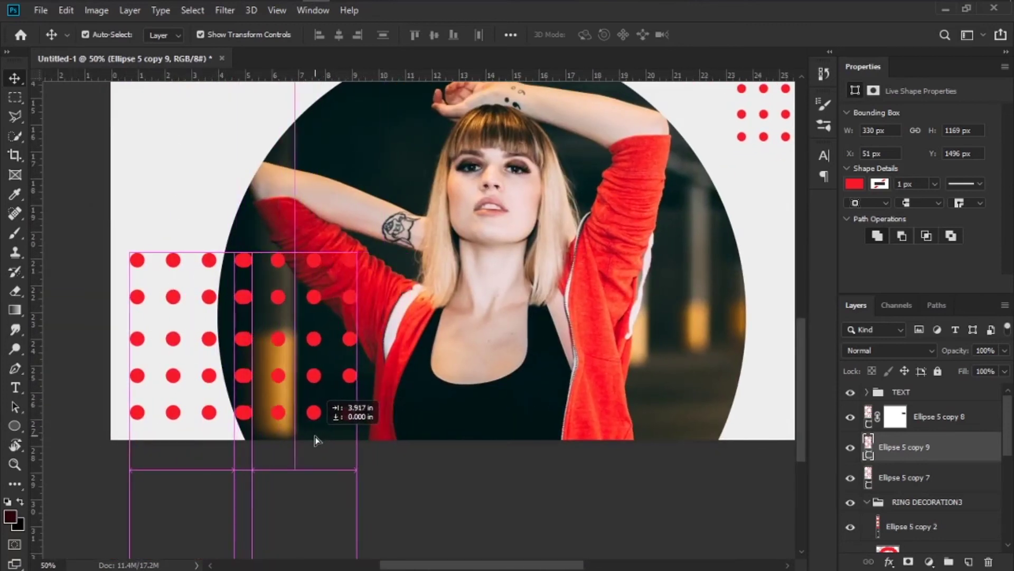
{"action": "left_click_drag", "start_coordinate": [362, 434], "coordinate": [317, 440]}
{"action": "key", "text": "Right"}
{"action": "key", "text": "Right"}
{"action": "key", "text": "Right"}
{"action": "key", "text": "Right"}
{"action": "key", "text": "Right"}
{"action": "key", "text": "Right"}
{"action": "key", "text": "Right"}
{"action": "key", "text": "Right"}
{"action": "key", "text": "Right"}
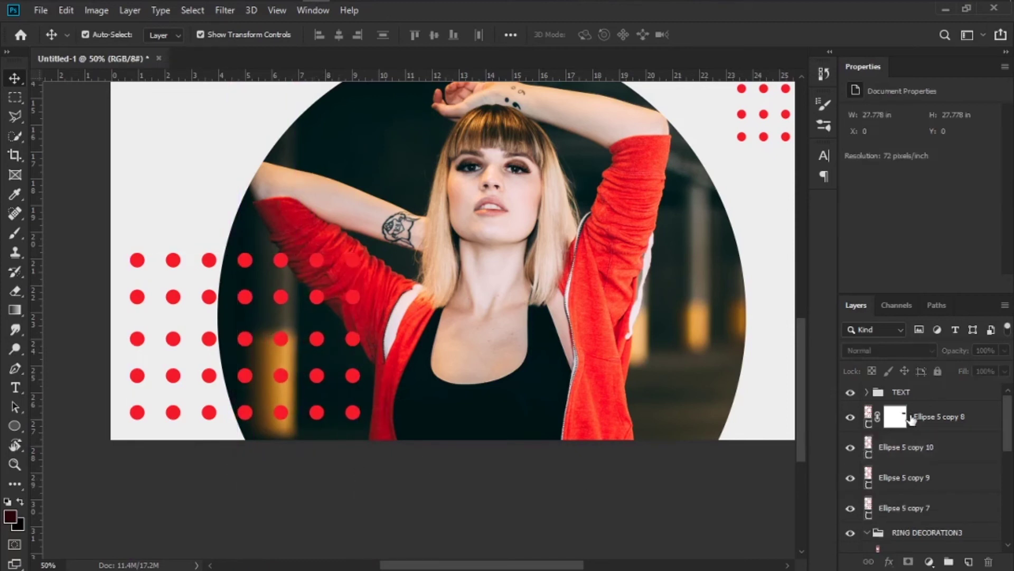
{"action": "left_click", "coordinate": [935, 416]}
{"action": "left_click", "coordinate": [907, 447]}
{"action": "left_click", "coordinate": [925, 478], "text": "shift"}
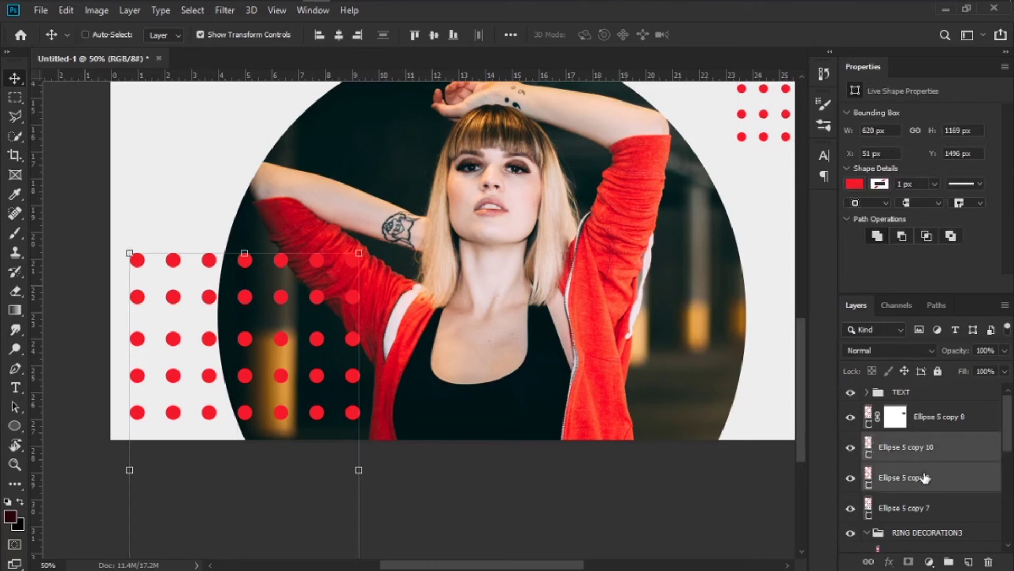
{"action": "key", "text": "ctrl+e"}
{"action": "left_click_drag", "start_coordinate": [945, 479], "coordinate": [944, 449]}
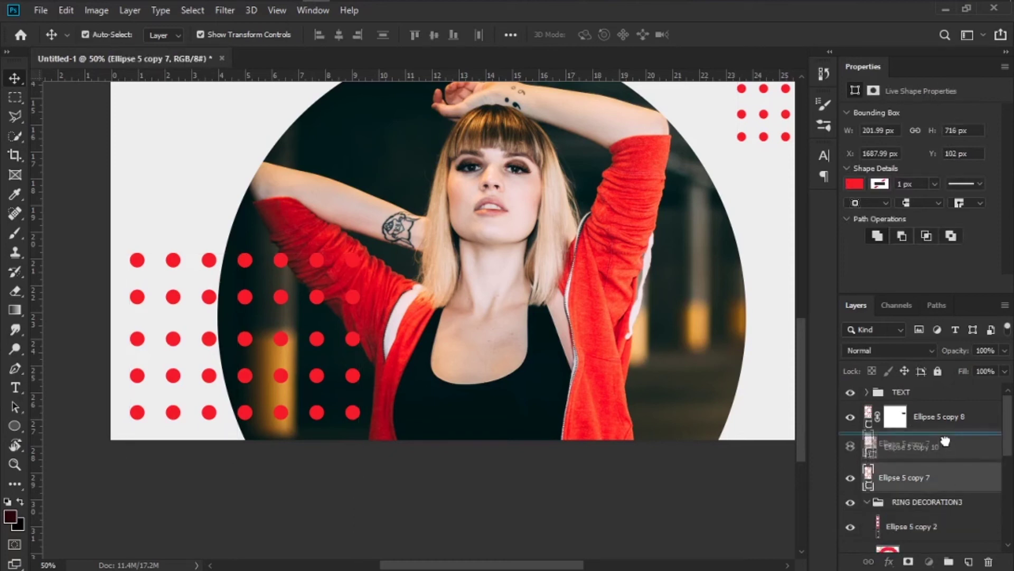
- Mask Ellipse 5 copy 10 and paint out dots so a stepped diagonal edge remains
{"action": "left_click", "coordinate": [946, 478]}
{"action": "left_click", "coordinate": [908, 560]}
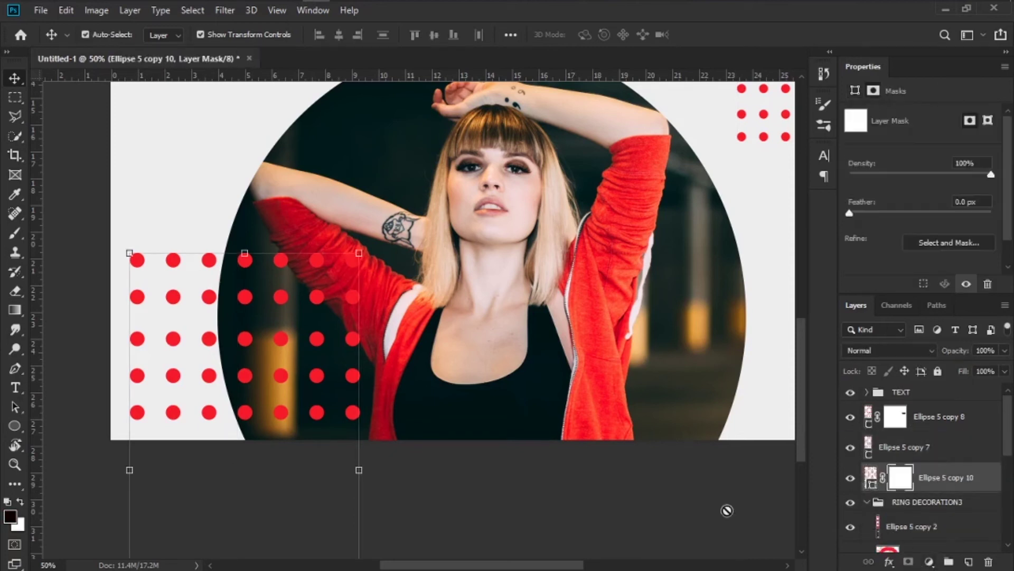
{"action": "left_click", "coordinate": [12, 233]}
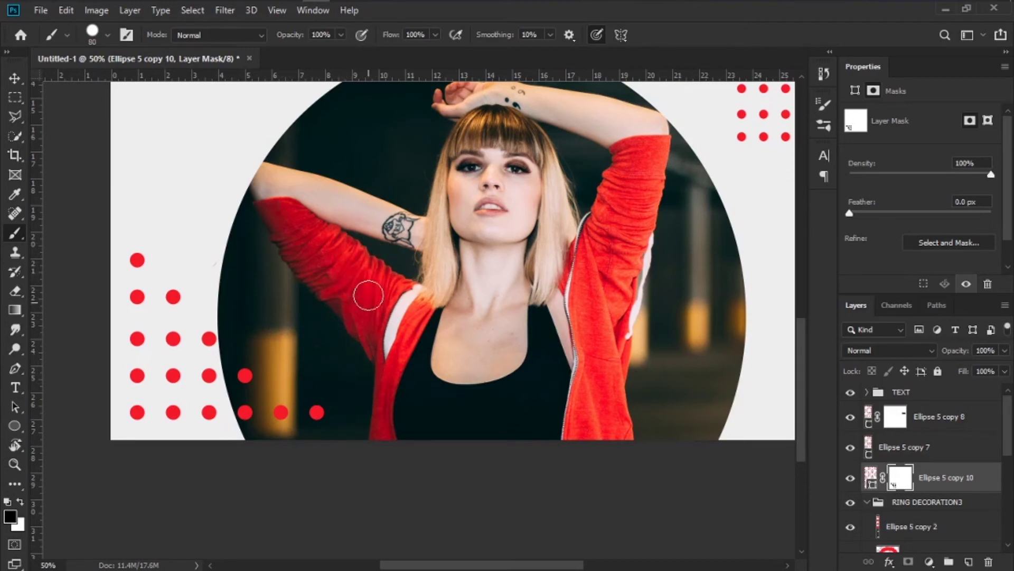
{"action": "left_click", "coordinate": [15, 78]}
{"action": "key", "text": "ctrl+minus"}
{"action": "key", "text": "ctrl+minus"}
{"action": "key", "text": "ctrl+minus"}
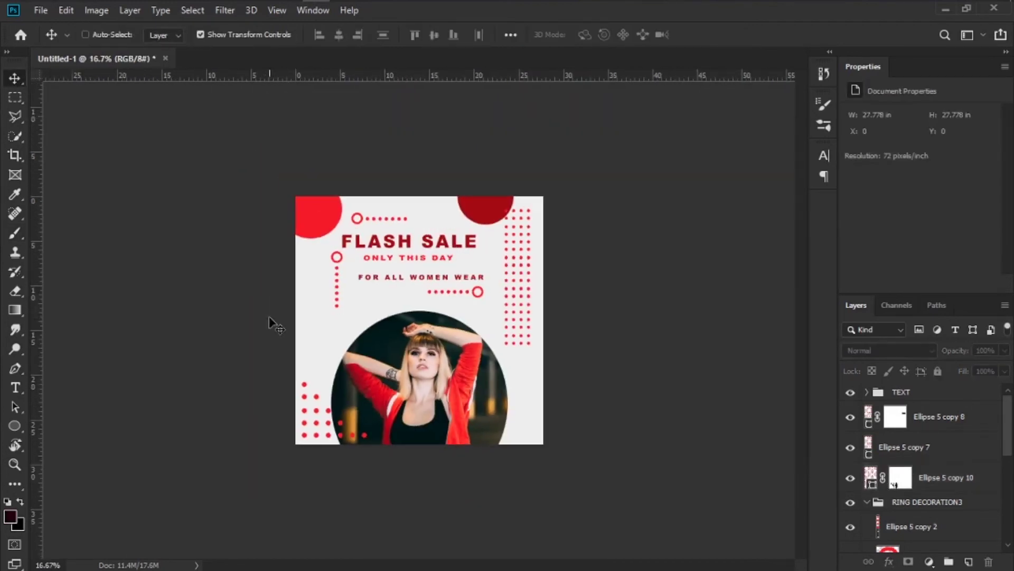
{"action": "key", "text": "ctrl+plus"}
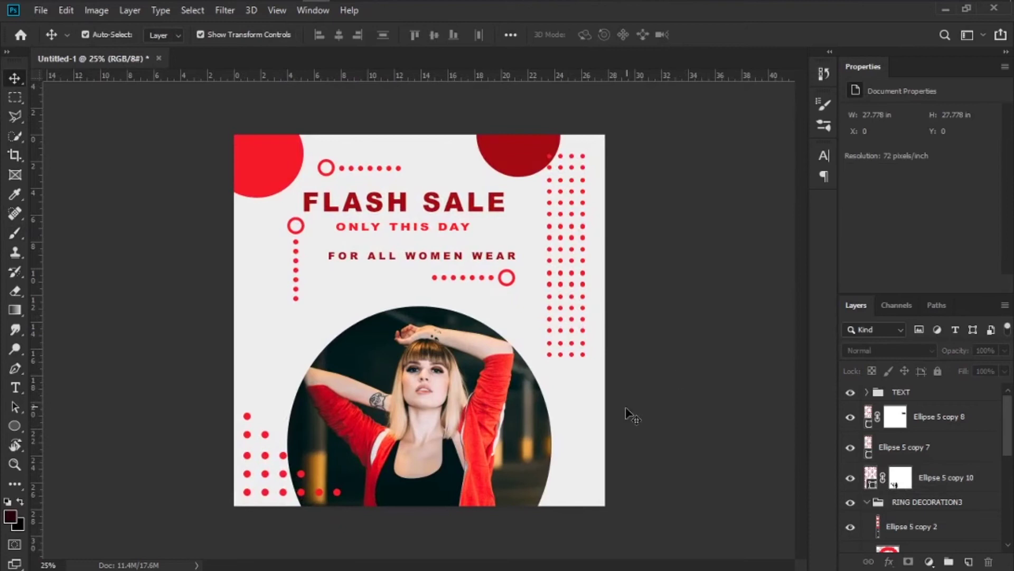
- Scale the MAIN photo group to about 107% and shift it slightly on the poster
{"action": "left_click", "coordinate": [550, 452]}
{"action": "scroll", "coordinate": [924, 475], "scroll_direction": "down", "scroll_amount": 3}
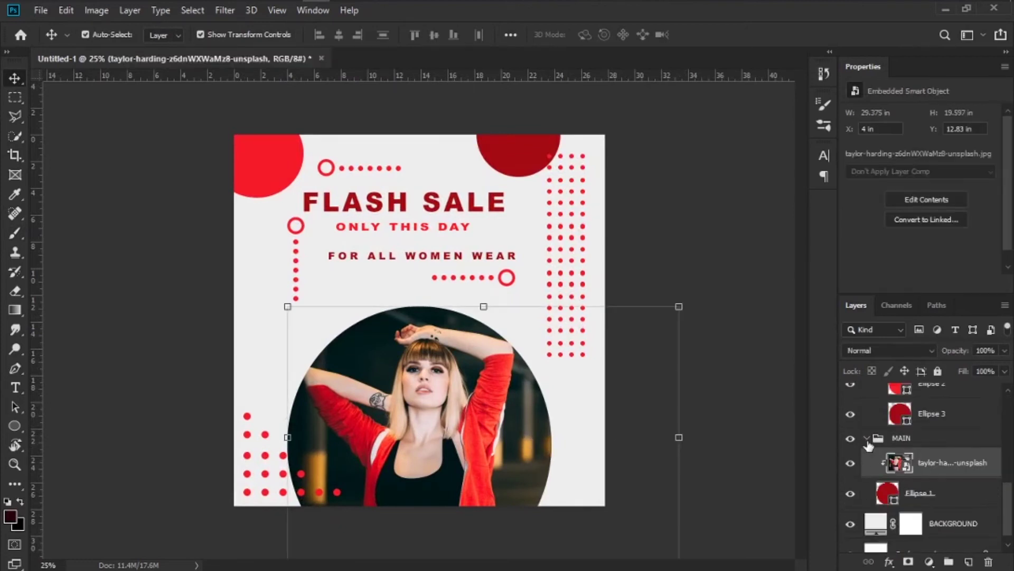
{"action": "left_click", "coordinate": [930, 484]}
{"action": "key", "text": "ctrl+t"}
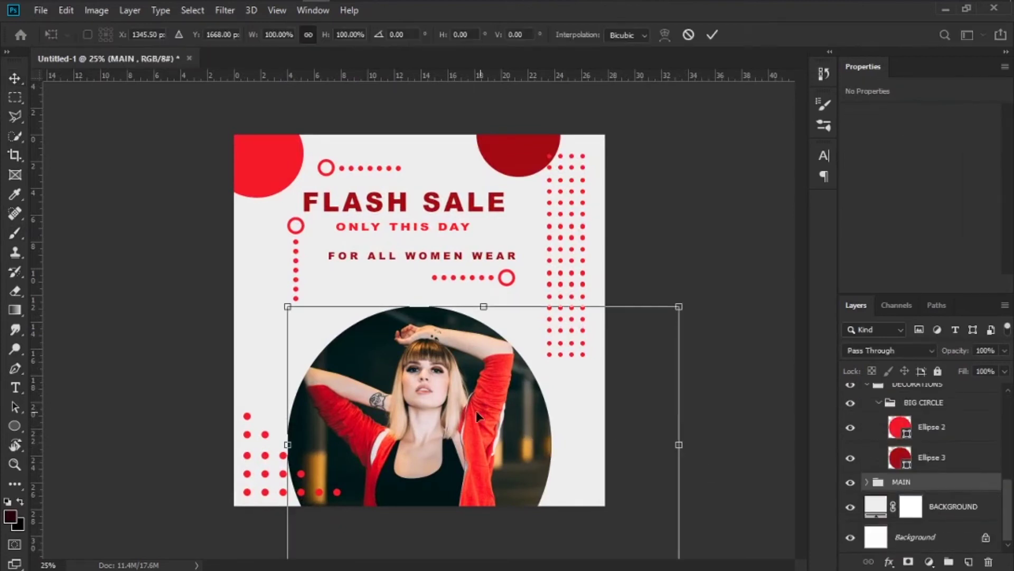
{"action": "left_click_drag", "start_coordinate": [477, 410], "coordinate": [470, 404]}
{"action": "left_click_drag", "start_coordinate": [680, 295], "coordinate": [700, 281]}
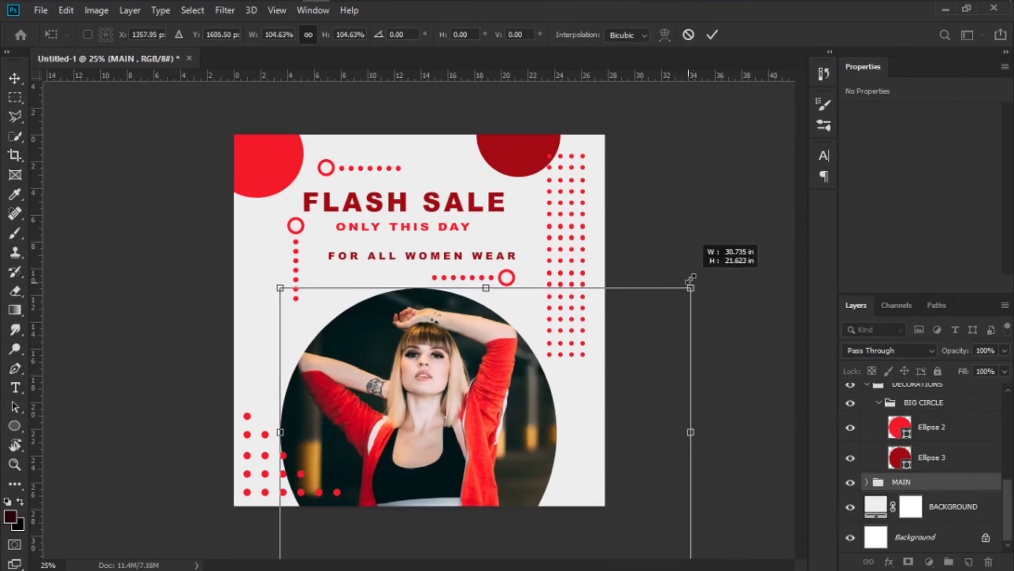
{"action": "left_click_drag", "start_coordinate": [458, 365], "coordinate": [454, 397]}
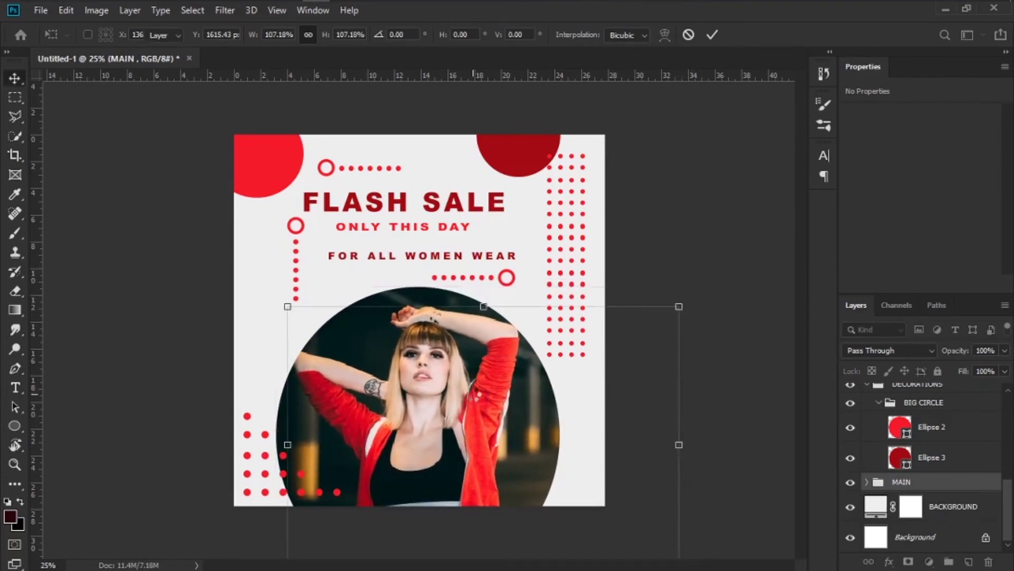
{"action": "key", "text": "Return"}
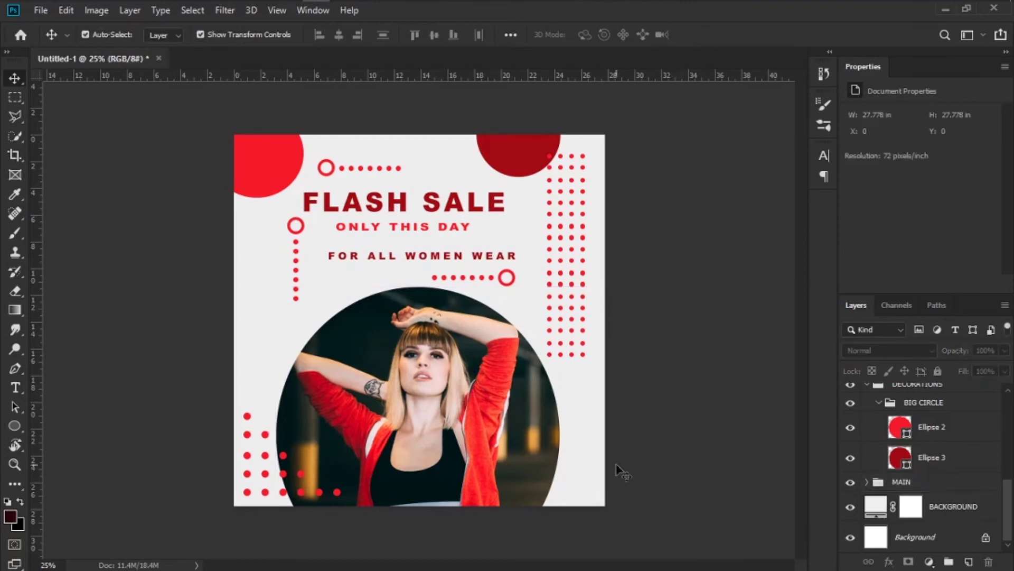
{"action": "left_click", "coordinate": [268, 491]}
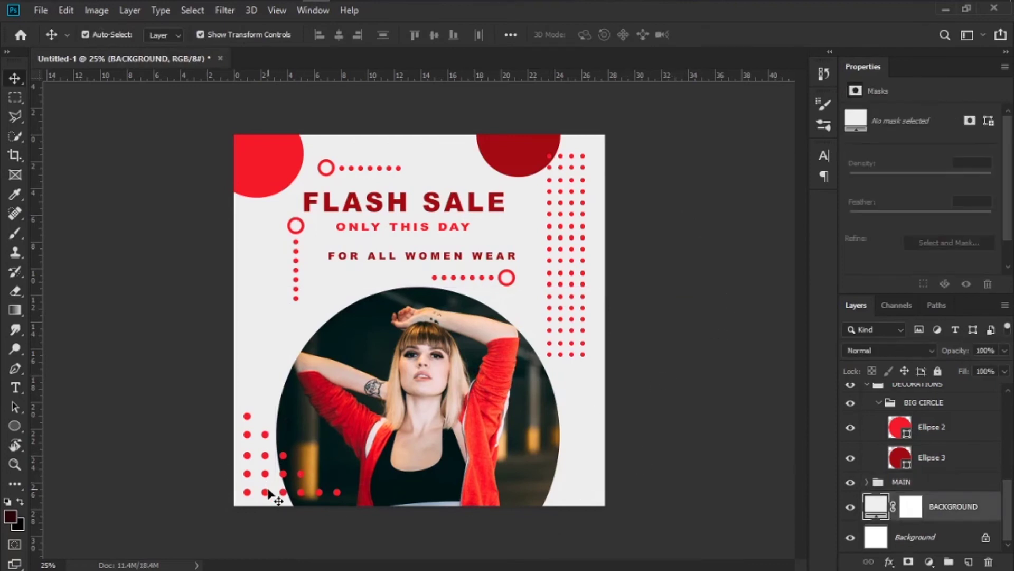
- Duplicate the bottom-left dot grid upward and nudge it to align with the grid below
{"action": "left_click_drag", "start_coordinate": [268, 496], "coordinate": [266, 484]}
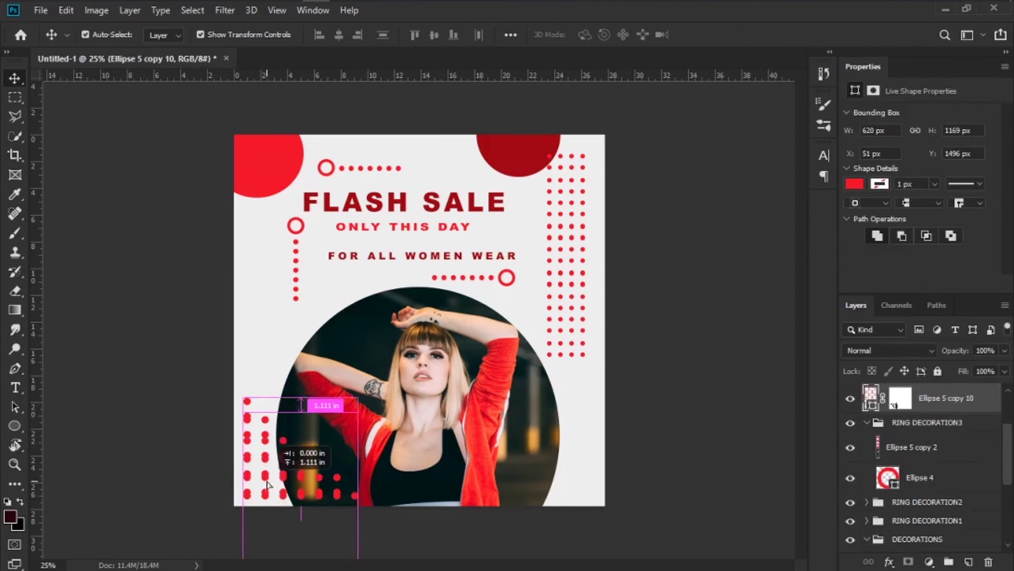
{"action": "left_click_drag", "start_coordinate": [268, 478], "coordinate": [519, 181]}
{"action": "key", "text": "ctrl+plus"}
{"action": "key", "text": "ctrl+plus"}
{"action": "key", "text": "ctrl+plus"}
{"action": "key", "text": "Down"}
{"action": "key", "text": "Down"}
{"action": "key", "text": "Down"}
{"action": "key", "text": "Up"}
{"action": "key", "text": "Up"}
{"action": "key", "text": "Up"}
{"action": "key", "text": "Up"}
{"action": "key", "text": "Up"}
{"action": "key", "text": "Up"}
{"action": "key", "text": "Up"}
{"action": "key", "text": "Up"}
{"action": "key", "text": "Up"}
{"action": "key", "text": "Up"}
{"action": "key", "text": "Up"}
{"action": "key", "text": "Up"}
{"action": "key", "text": "Up"}
{"action": "key", "text": "Up"}
{"action": "key", "text": "Up"}
{"action": "key", "text": "Up"}
{"action": "key", "text": "Up"}
{"action": "key", "text": "Up"}
{"action": "key", "text": "Up"}
{"action": "key", "text": "Up"}
{"action": "key", "text": "Up"}
{"action": "key", "text": "Up"}
{"action": "key", "text": "Up"}
{"action": "key", "text": "Up"}
{"action": "key", "text": "Down"}
{"action": "key", "text": "Down"}
{"action": "key", "text": "Down"}
{"action": "key", "text": "Down"}
{"action": "key", "text": "Down"}
{"action": "key", "text": "Down"}
{"action": "key", "text": "Down"}
{"action": "key", "text": "Down"}
{"action": "key", "text": "Down"}
{"action": "key", "text": "Down"}
{"action": "key", "text": "Down"}
{"action": "key", "text": "Down"}
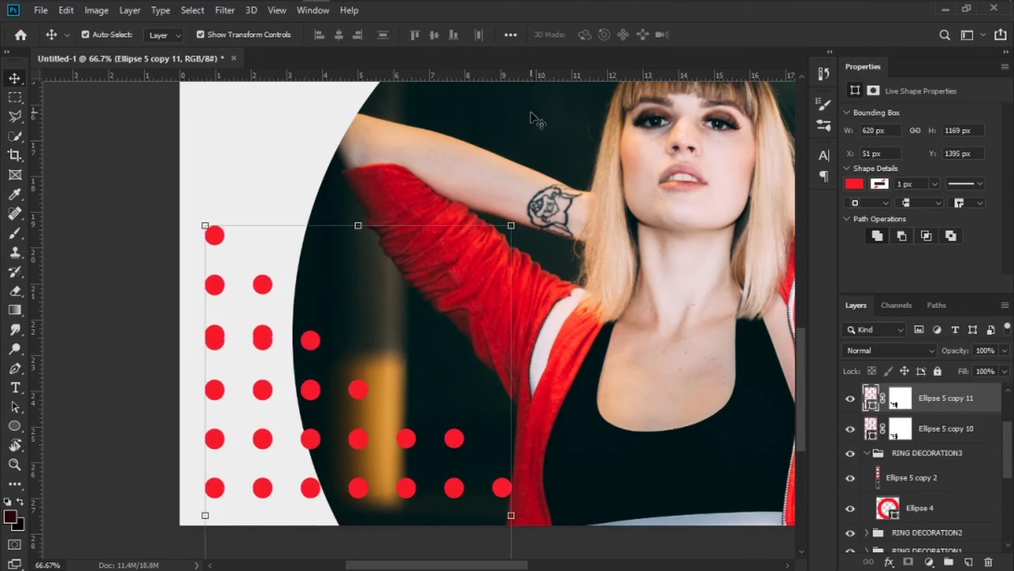
- Refine both dot-grid masks, revealing and hiding dots to form a clean one-to-seven staircase
{"action": "scroll", "coordinate": [870, 394], "scroll_direction": "up", "scroll_amount": 1}
{"action": "left_click", "coordinate": [901, 421]}
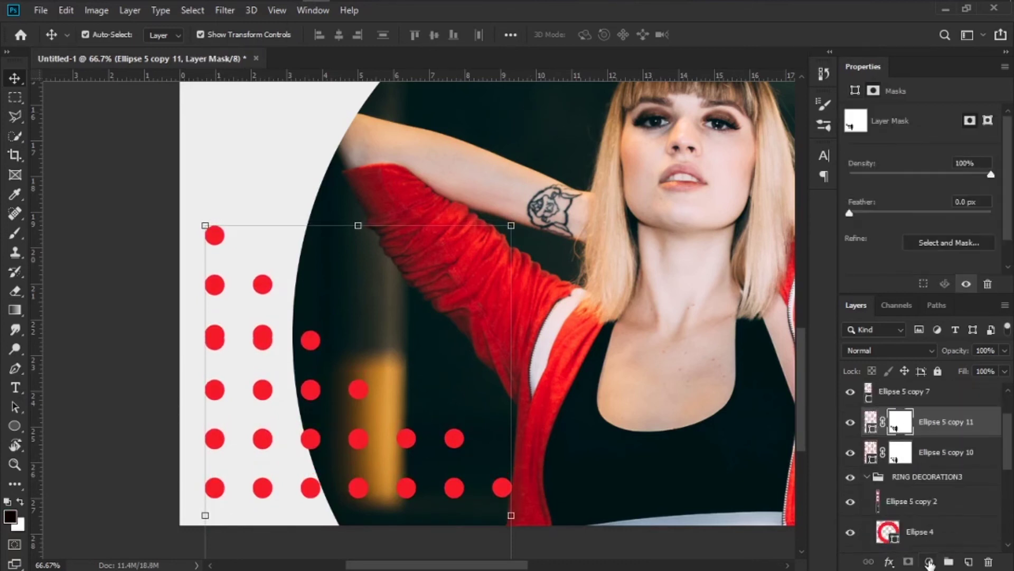
{"action": "left_click", "coordinate": [15, 232]}
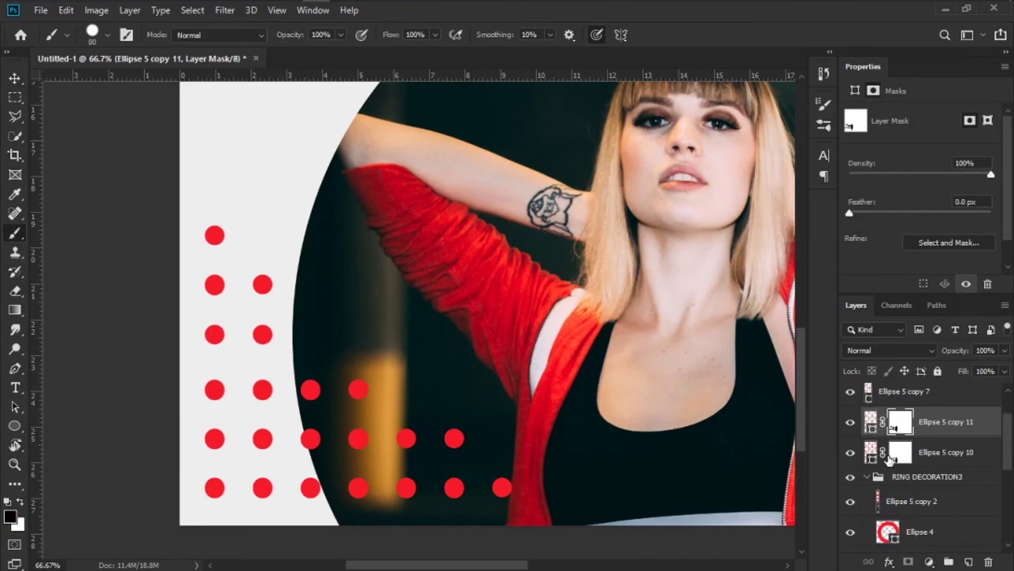
{"action": "left_click", "coordinate": [871, 452]}
{"action": "left_click", "coordinate": [901, 452]}
{"action": "key", "text": "x"}
{"action": "left_click", "coordinate": [315, 339]}
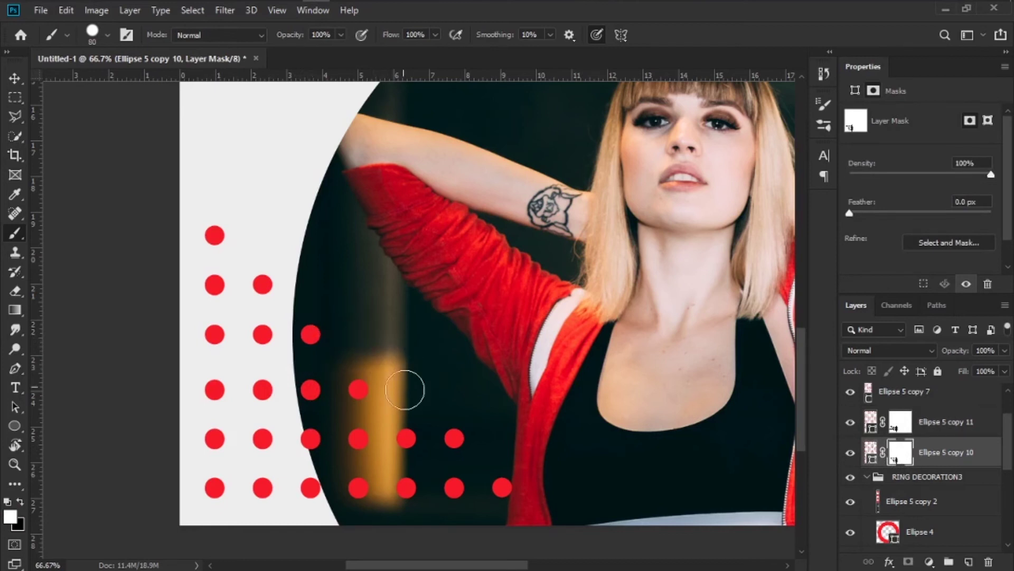
{"action": "key", "text": "x"}
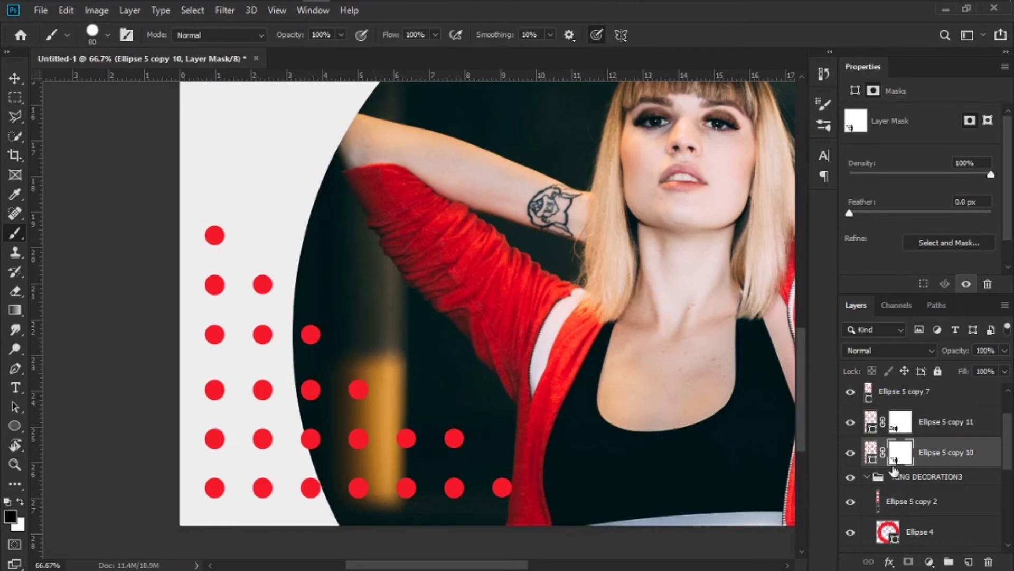
{"action": "left_click", "coordinate": [900, 422]}
{"action": "left_click", "coordinate": [452, 445]}
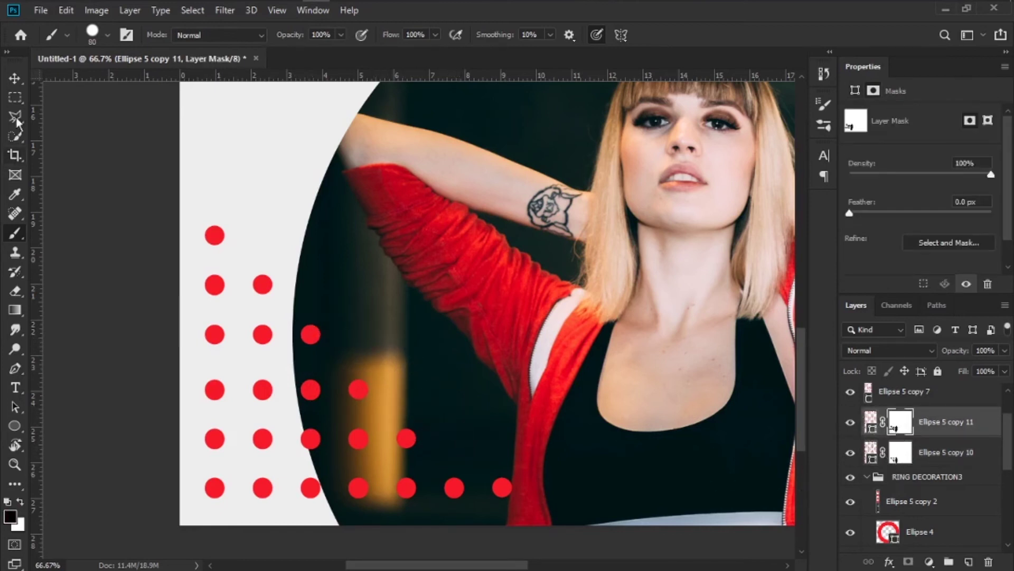
{"action": "left_click", "coordinate": [15, 77]}
{"action": "left_click", "coordinate": [144, 217]}
{"action": "key", "text": "ctrl+minus"}
{"action": "key", "text": "ctrl+minus"}
{"action": "key", "text": "ctrl+minus"}
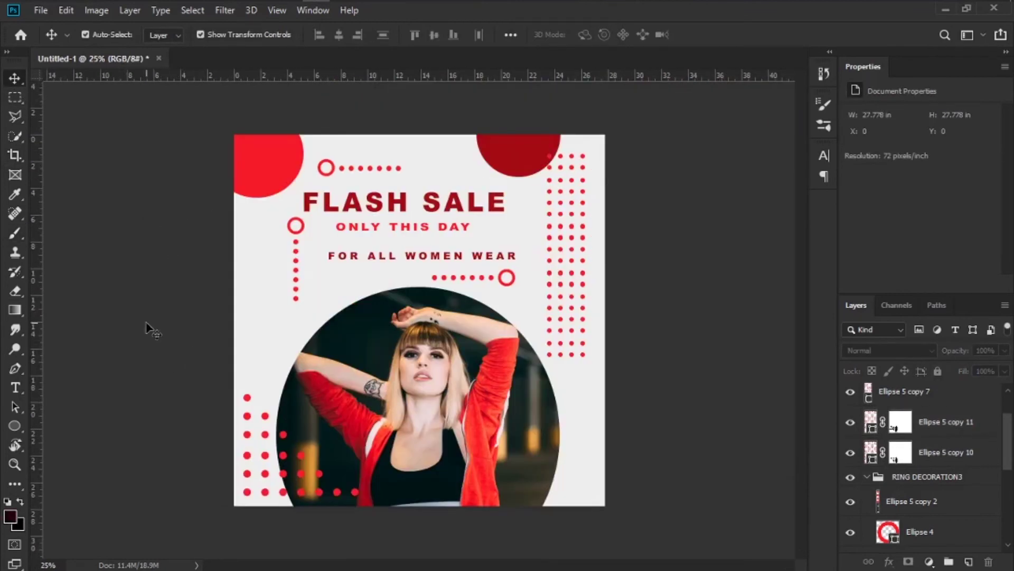
{"action": "left_click", "coordinate": [15, 389]}
{"action": "left_click", "coordinate": [357, 367]}
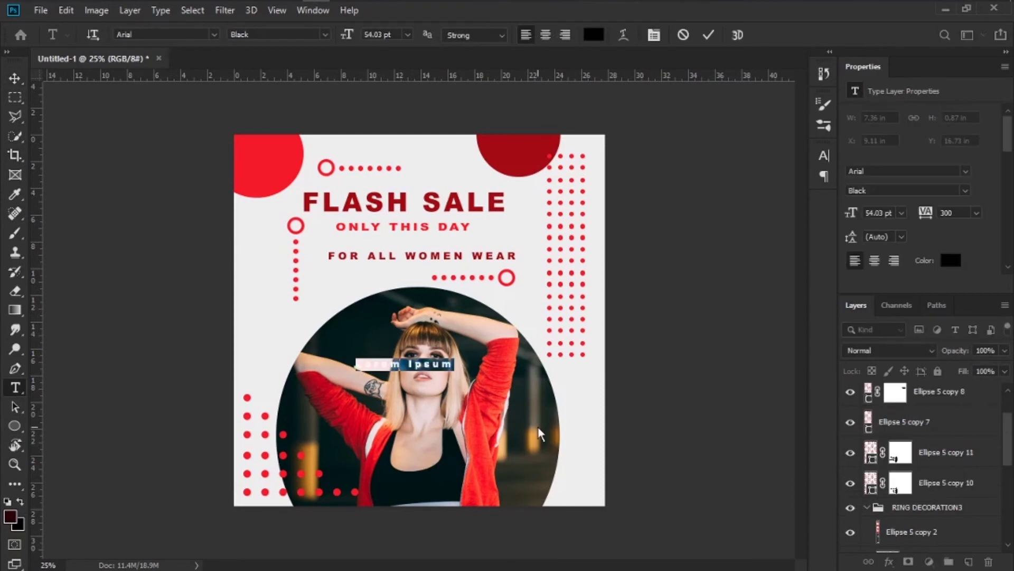
{"action": "key", "text": "BackSpace"}
{"action": "type", "text": "WWW.AMATEURANISH"}
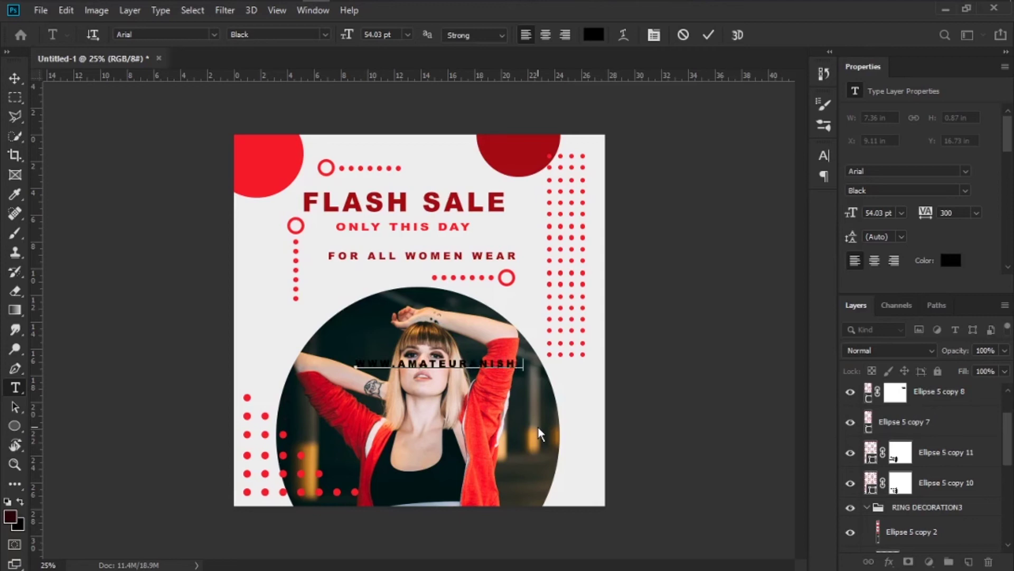
{"action": "type", "text": ".COM"}
{"action": "key", "text": "ctrl+a"}
{"action": "left_click", "coordinate": [10, 517]}
{"action": "left_click", "coordinate": [529, 154]}
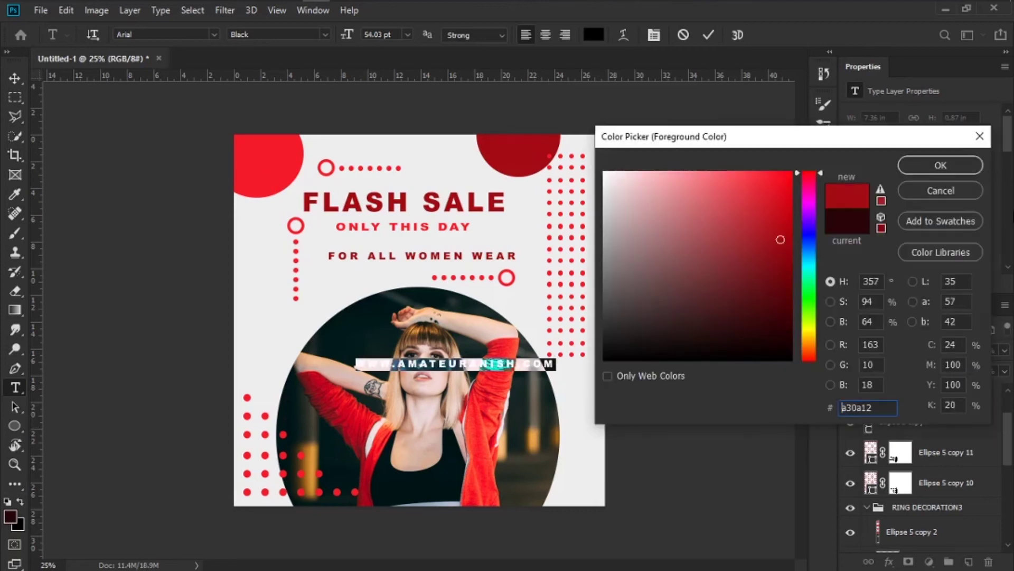
{"action": "left_click", "coordinate": [940, 163]}
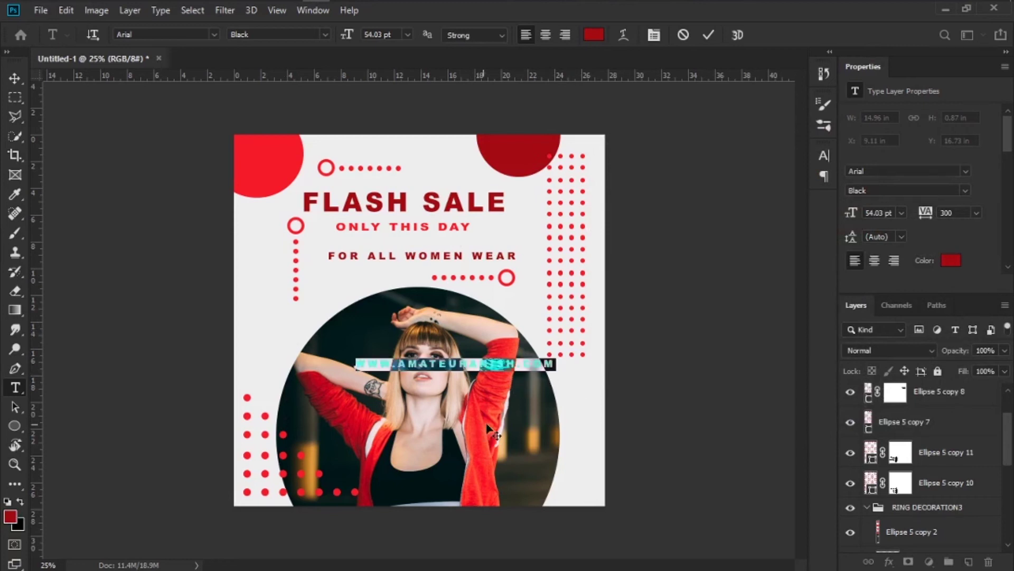
{"action": "key", "text": "ctrl+Return"}
- Rotate the URL text -90° and place it vertically along the poster's left edge
{"action": "key", "text": "v"}
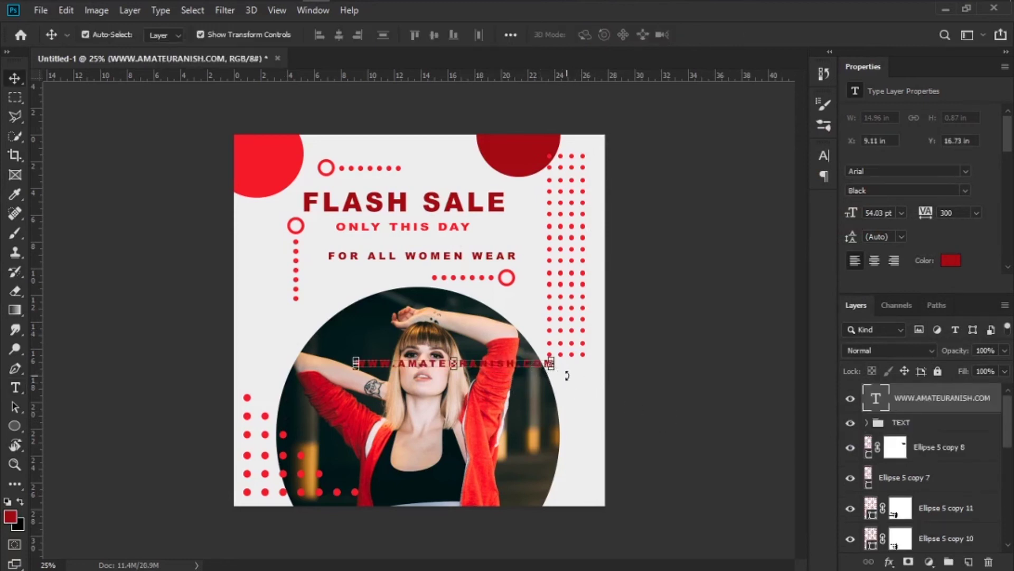
{"action": "left_click_drag", "start_coordinate": [567, 375], "coordinate": [465, 249]}
{"action": "mouse_move", "coordinate": [454, 344]}
{"action": "left_mouse_down"}
{"action": "mouse_move", "coordinate": [241, 255]}
{"action": "mouse_move", "coordinate": [249, 232]}
{"action": "left_mouse_up"}
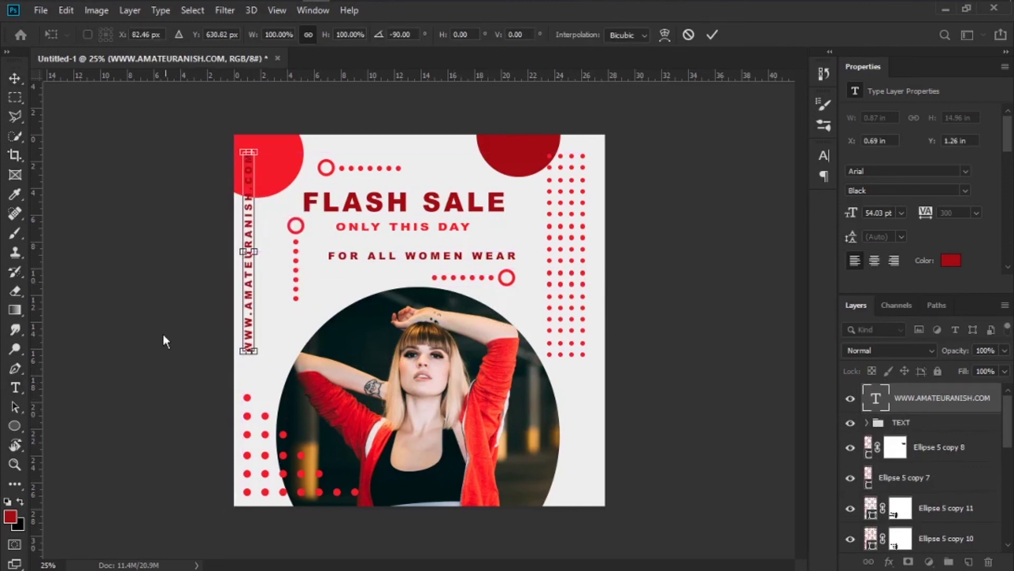
{"action": "key", "text": "Return"}
{"action": "left_click", "coordinate": [176, 414]}
- Draw an unfilled red ring with about 28 px stroke on the photo's right edge
{"action": "key", "text": "u"}
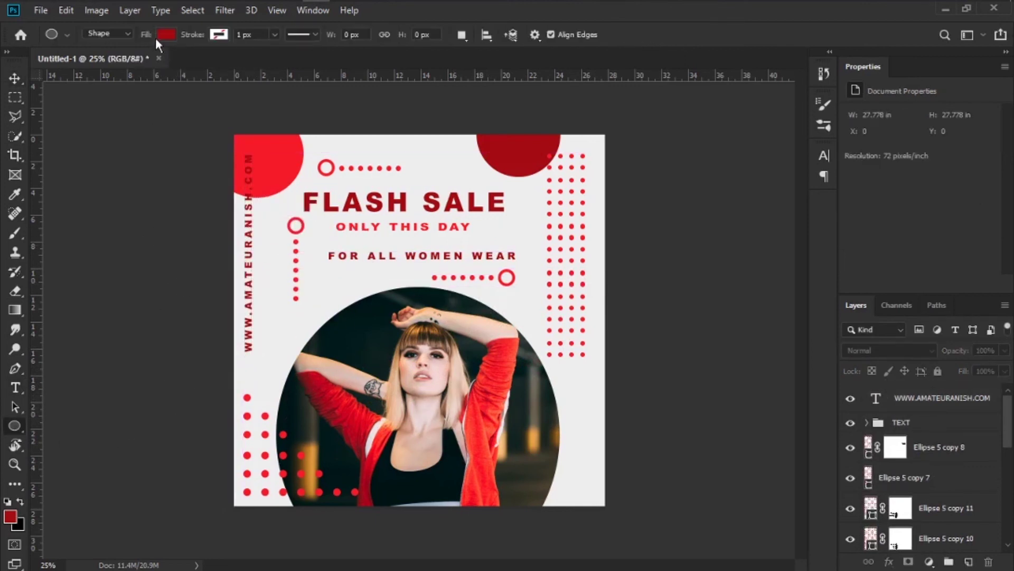
{"action": "left_click", "coordinate": [158, 36]}
{"action": "left_click", "coordinate": [142, 111]}
{"action": "left_click", "coordinate": [217, 35]}
{"action": "left_click", "coordinate": [217, 36]}
{"action": "left_click", "coordinate": [146, 111]}
{"action": "left_click", "coordinate": [273, 34]}
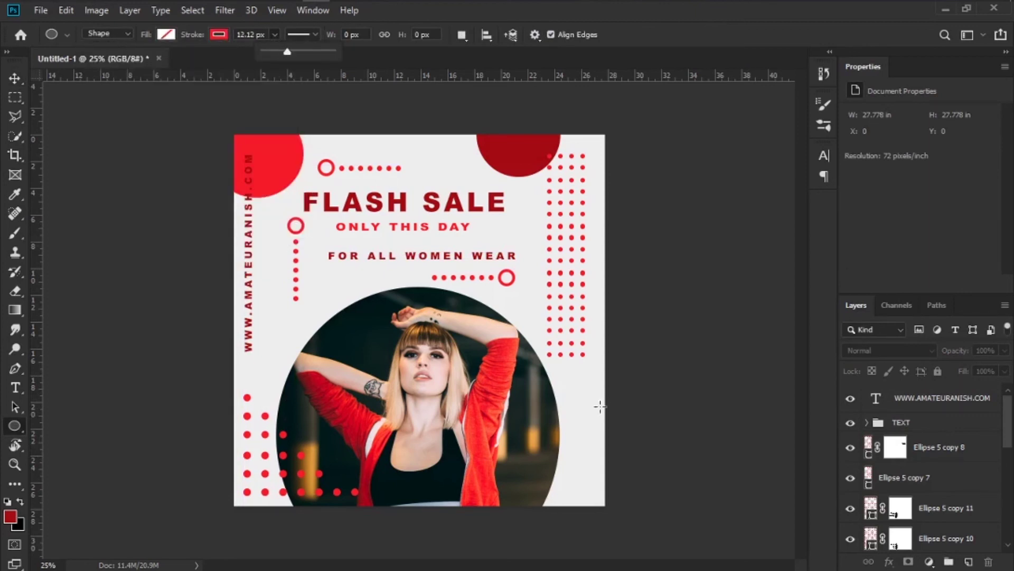
{"action": "left_click_drag", "start_coordinate": [531, 381], "coordinate": [578, 429]}
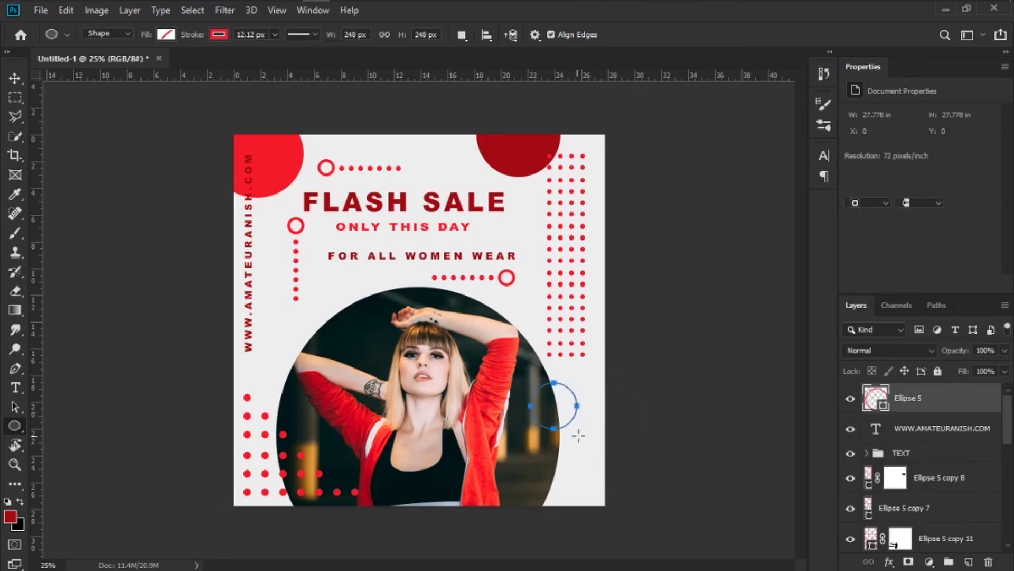
{"action": "left_click", "coordinate": [274, 35]}
{"action": "left_click_drag", "start_coordinate": [288, 52], "coordinate": [299, 52]}
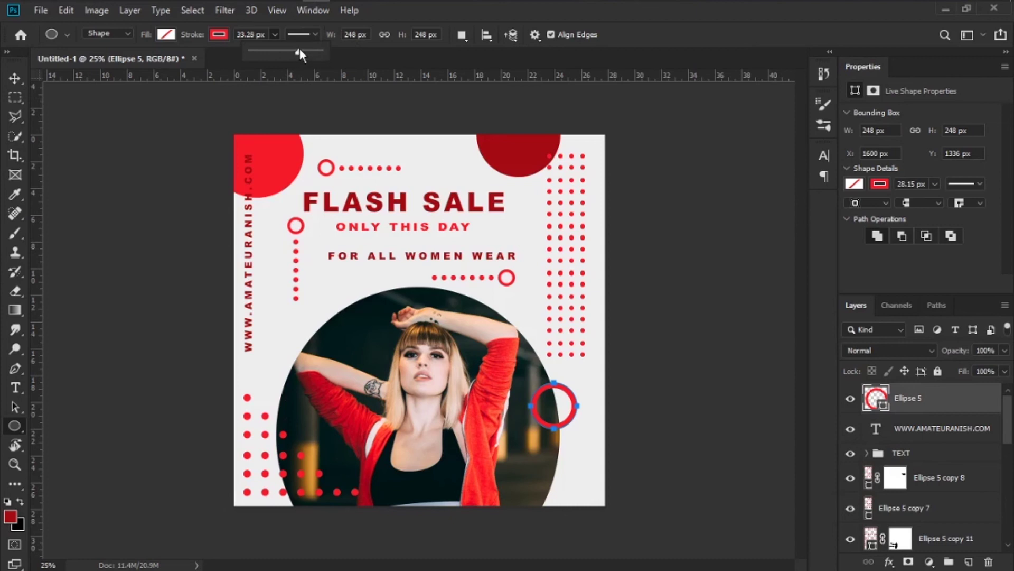
{"action": "key", "text": "v"}
{"action": "left_click_drag", "start_coordinate": [569, 411], "coordinate": [565, 403]}
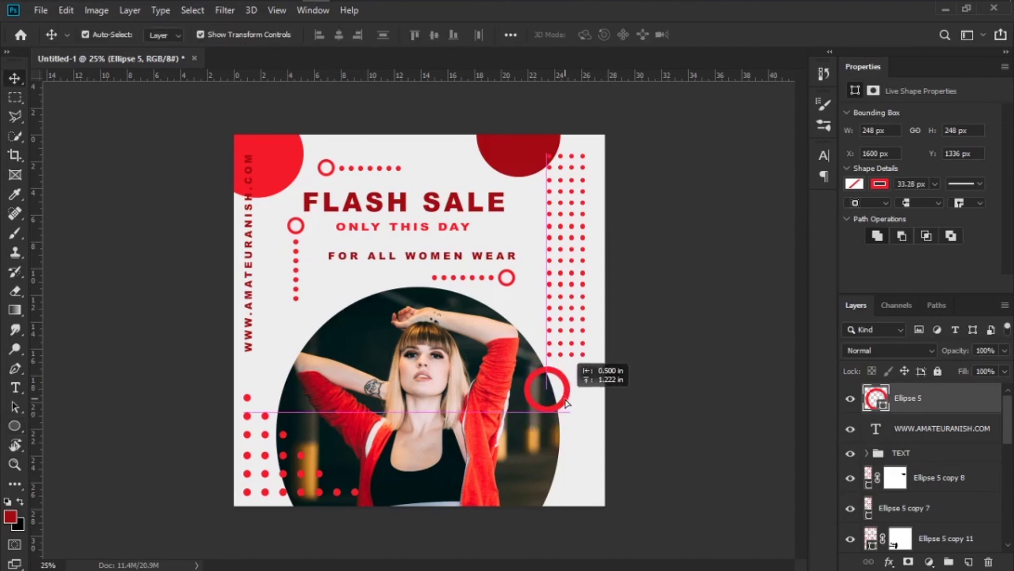
{"action": "left_click", "coordinate": [662, 440]}
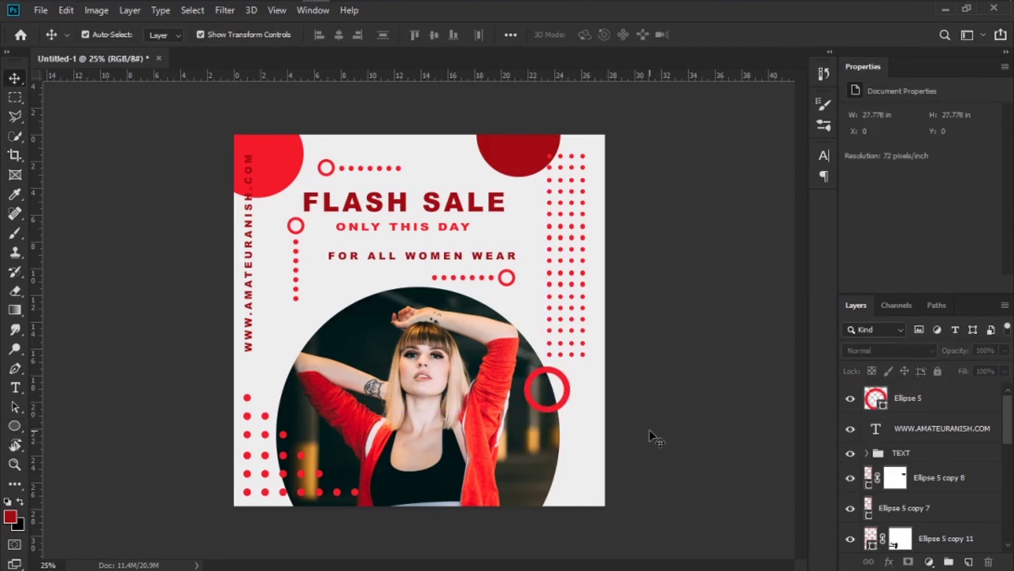
- Draw a solid red circle overlapping the photo's upper left
{"action": "left_click", "coordinate": [14, 425]}
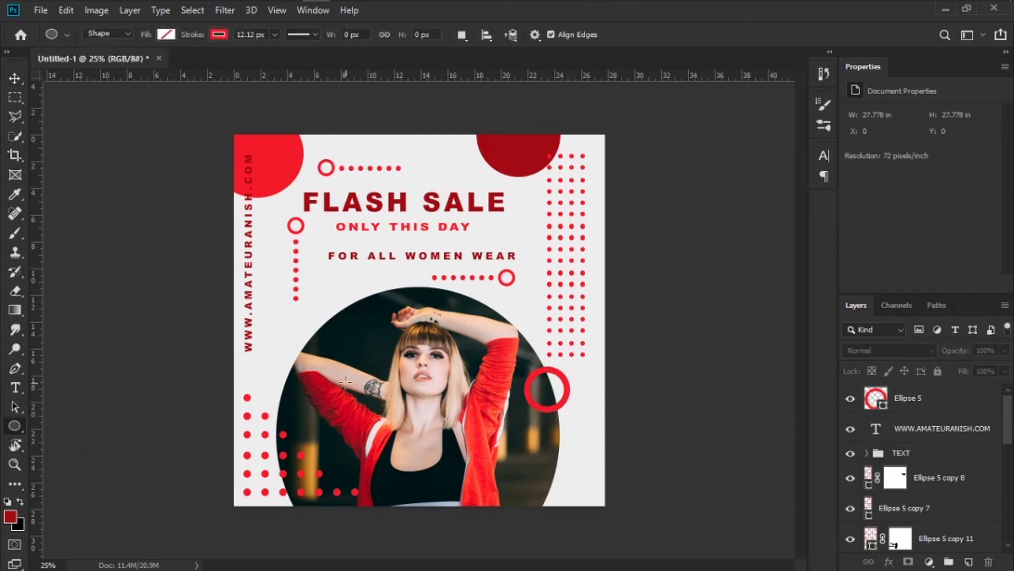
{"action": "left_click", "coordinate": [166, 34]}
{"action": "left_click", "coordinate": [98, 111]}
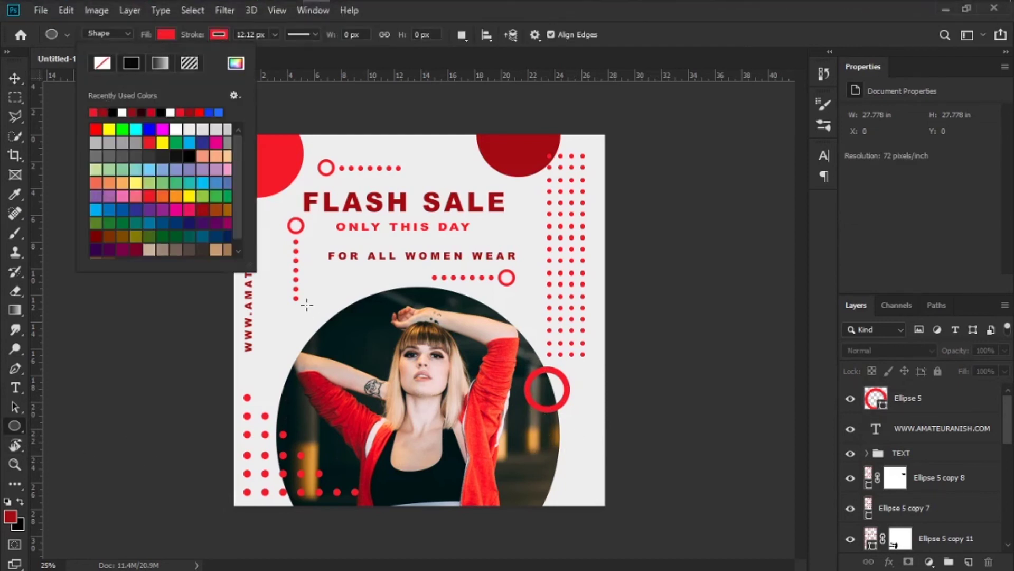
{"action": "left_click_drag", "start_coordinate": [306, 304], "coordinate": [390, 433]}
{"action": "key", "text": "v"}
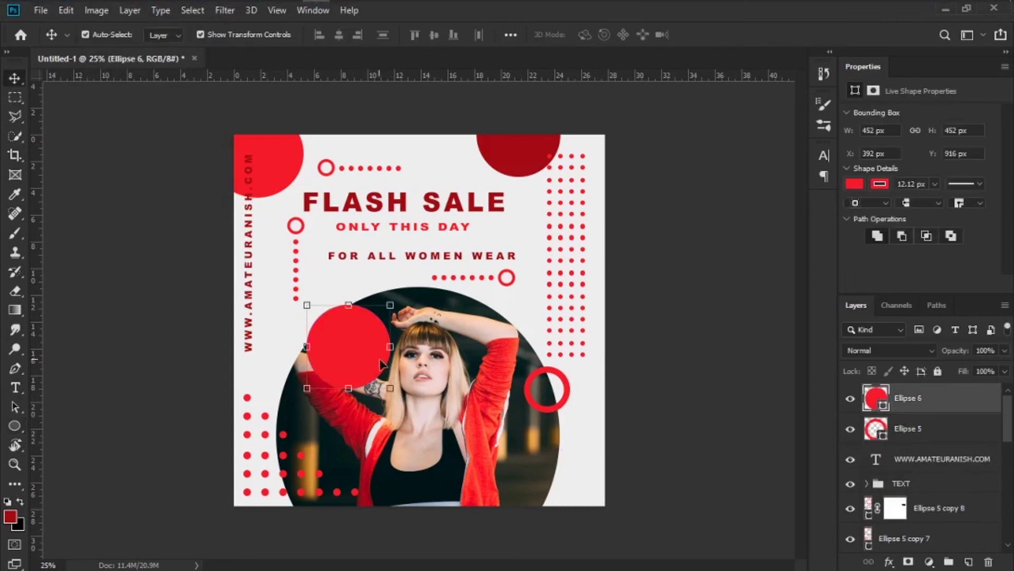
{"action": "left_click_drag", "start_coordinate": [377, 361], "coordinate": [346, 356]}
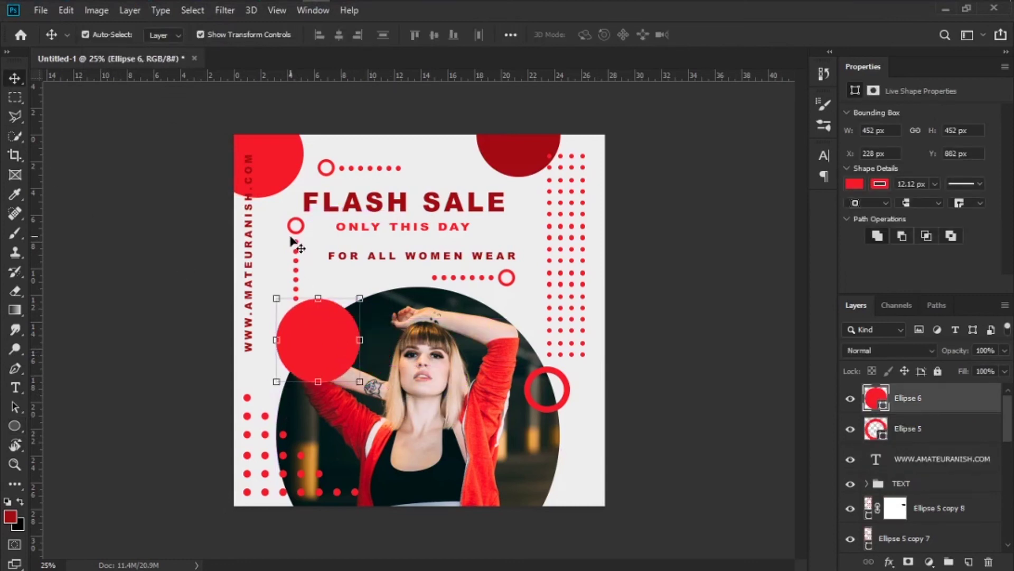
- Group the right dot layers as 'dot' and the bottom-left dot layers as 'dot1'
{"action": "scroll", "coordinate": [940, 457], "scroll_direction": "down", "scroll_amount": 2}
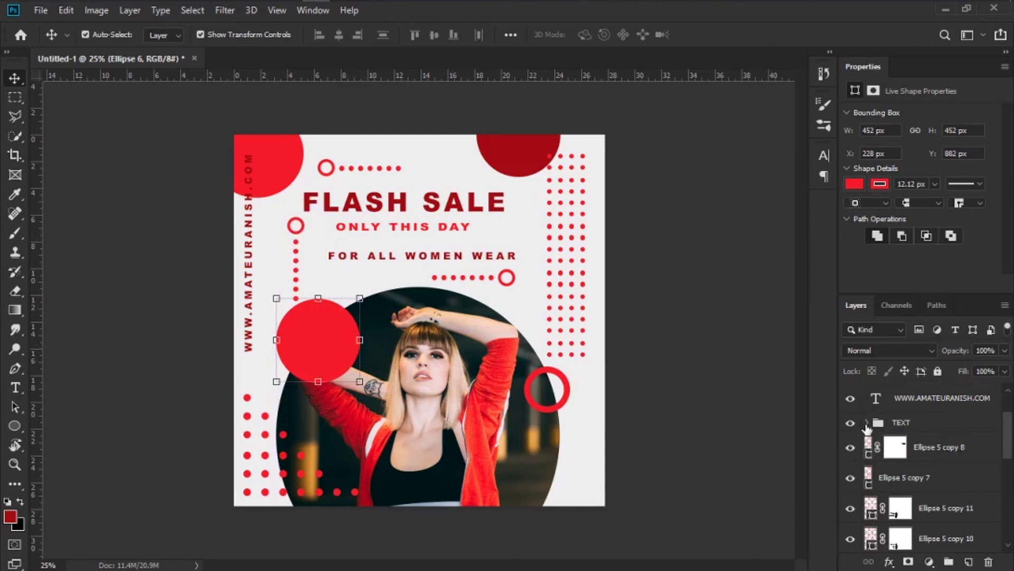
{"action": "left_click", "coordinate": [949, 459]}
{"action": "left_click", "coordinate": [946, 483], "text": "ctrl"}
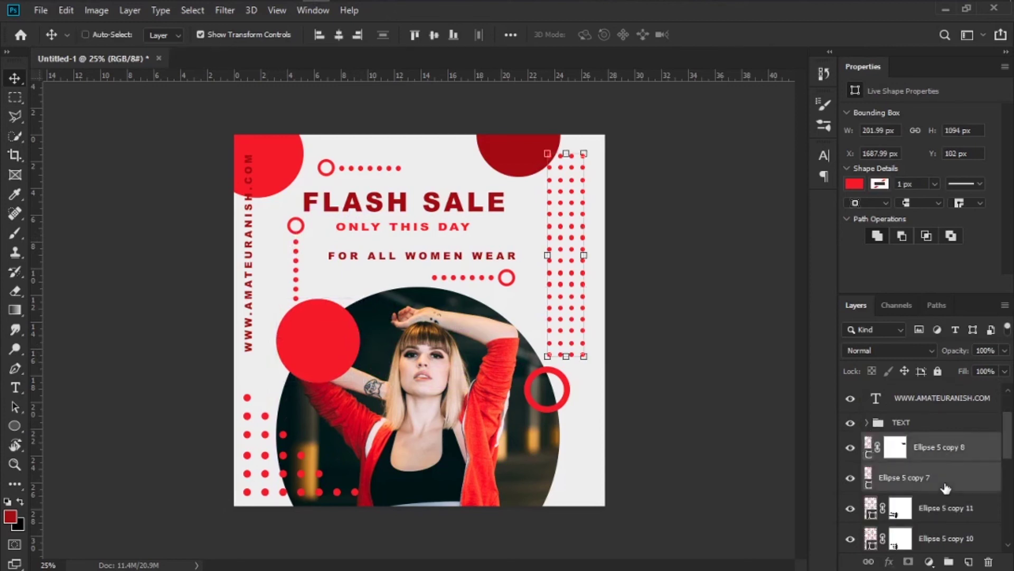
{"action": "left_click", "coordinate": [950, 561]}
{"action": "double_click", "coordinate": [912, 441]}
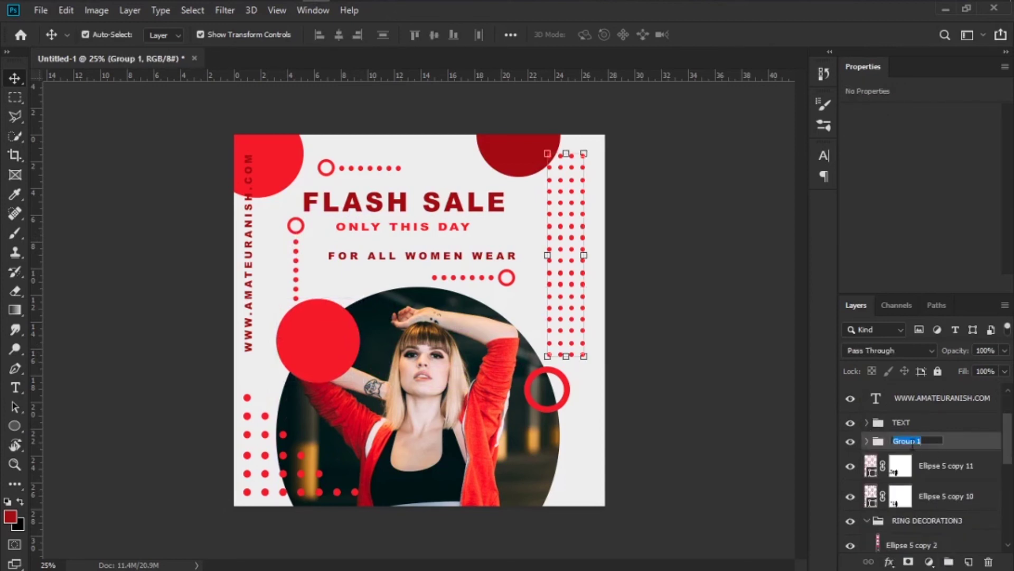
{"action": "key", "text": "Return"}
{"action": "left_click", "coordinate": [980, 475]}
{"action": "left_click", "coordinate": [973, 494], "text": "ctrl"}
{"action": "left_click", "coordinate": [950, 562]}
{"action": "double_click", "coordinate": [912, 459]}
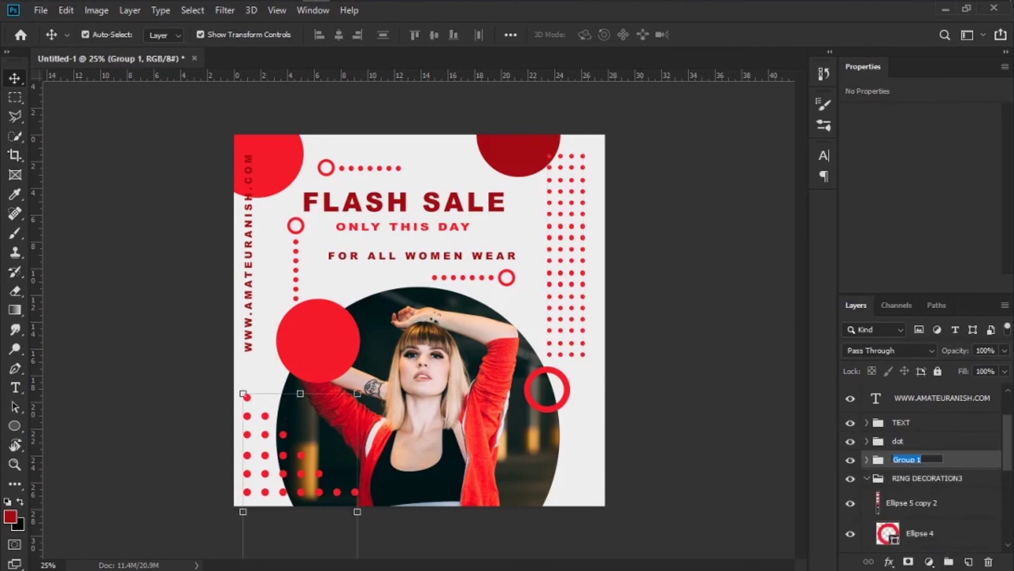
{"action": "type", "text": "dot1"}
{"action": "key", "text": "Return"}
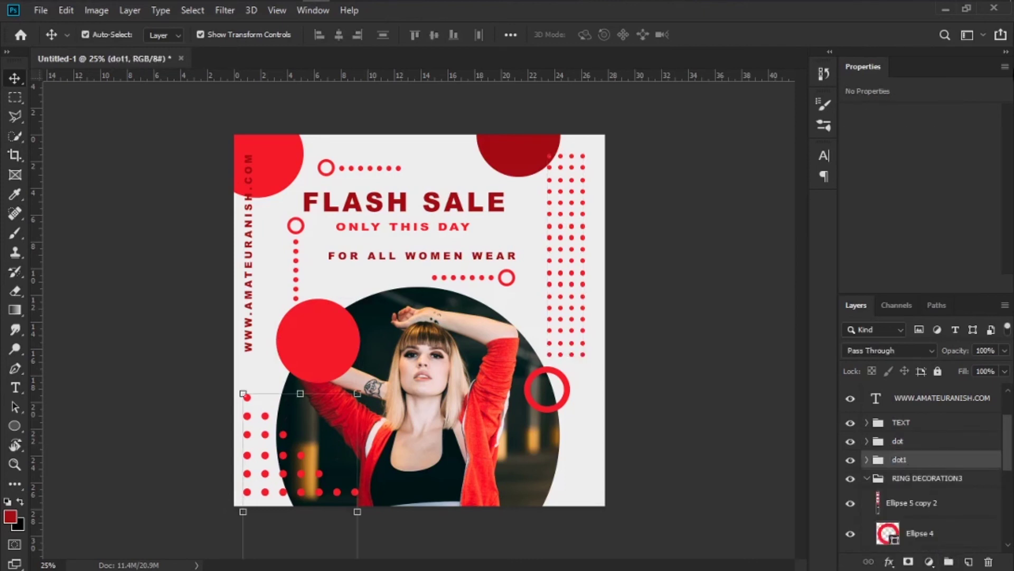
- Move RING DECORATION1, RING DECORATION2 and the Ellipse 5 ring into DECORATIONS, the URL into TEXT
{"action": "left_click", "coordinate": [867, 477]}
{"action": "scroll", "coordinate": [916, 515], "scroll_direction": "down", "scroll_amount": 3}
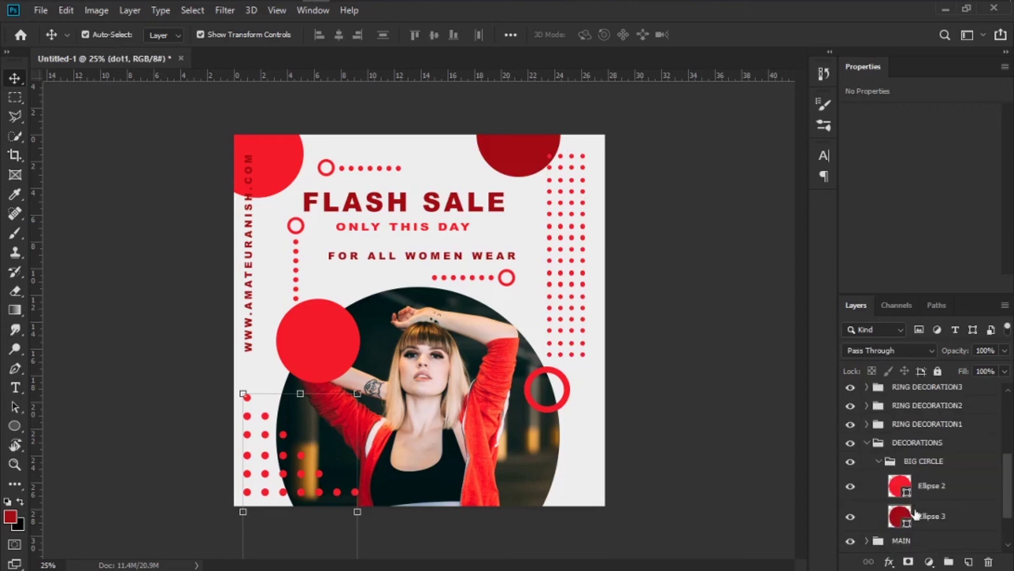
{"action": "left_click", "coordinate": [879, 461]}
{"action": "left_click", "coordinate": [867, 443]}
{"action": "scroll", "coordinate": [935, 483], "scroll_direction": "up", "scroll_amount": 2}
{"action": "left_click_drag", "start_coordinate": [939, 482], "coordinate": [935, 498]}
{"action": "mouse_move", "coordinate": [928, 457]}
{"action": "left_mouse_down"}
{"action": "mouse_move", "coordinate": [924, 477]}
{"action": "mouse_move", "coordinate": [911, 463]}
{"action": "left_mouse_up"}
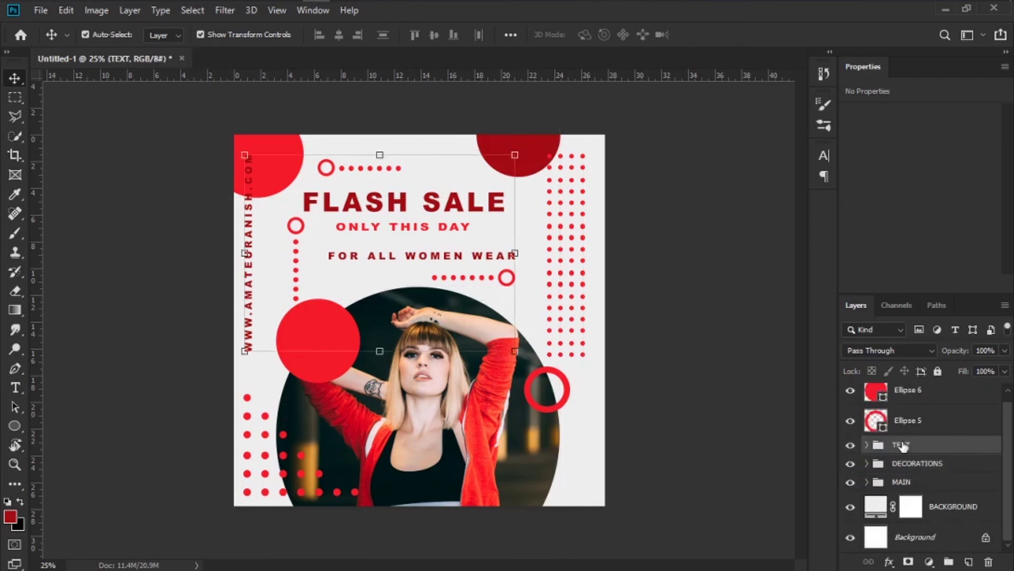
{"action": "left_click_drag", "start_coordinate": [896, 423], "coordinate": [900, 445]}
{"action": "left_click", "coordinate": [915, 430]}
{"action": "left_click", "coordinate": [914, 404]}
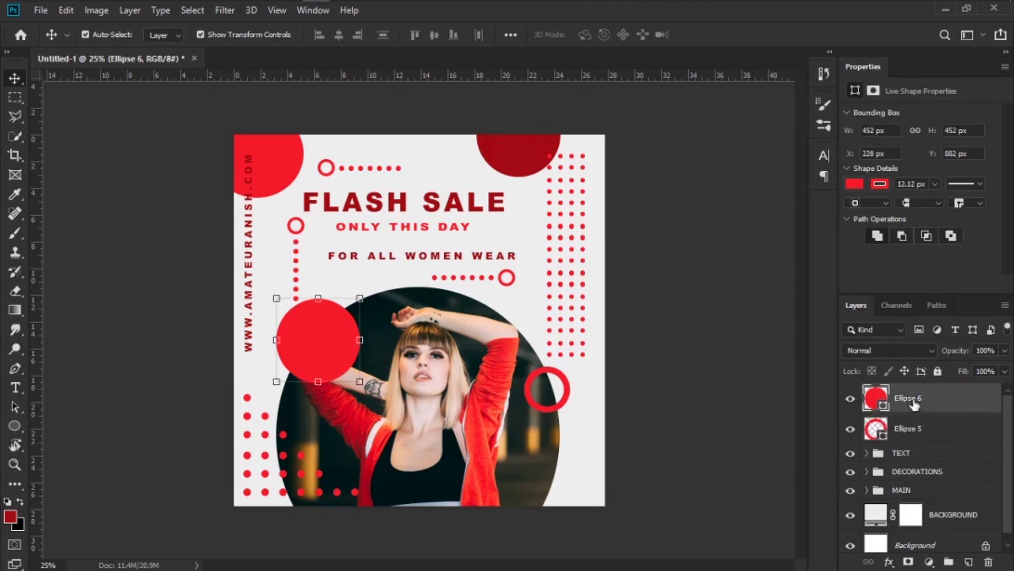
{"action": "left_click_drag", "start_coordinate": [916, 431], "coordinate": [922, 470]}
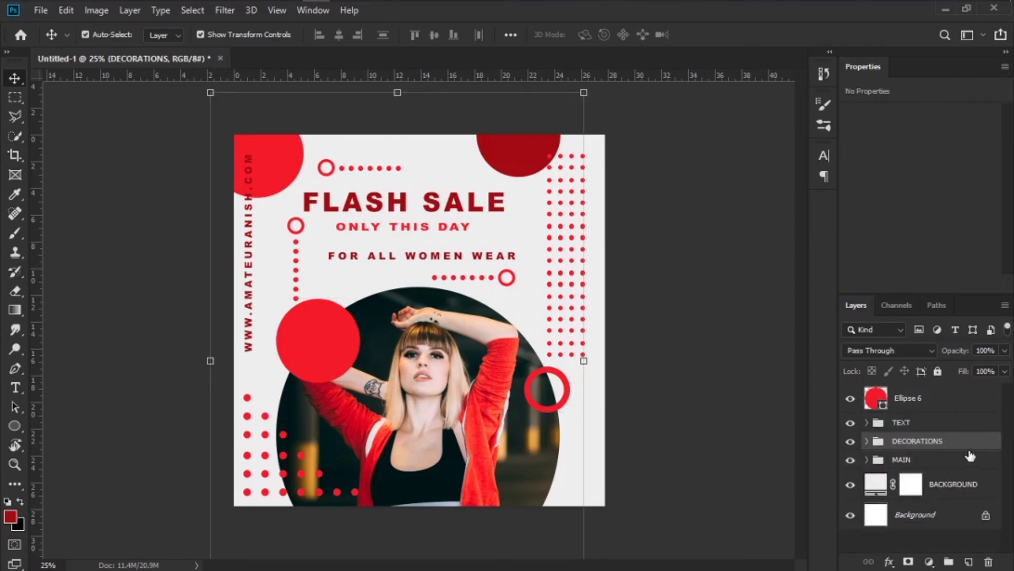
{"action": "left_click", "coordinate": [917, 403]}
{"action": "left_click", "coordinate": [16, 387]}
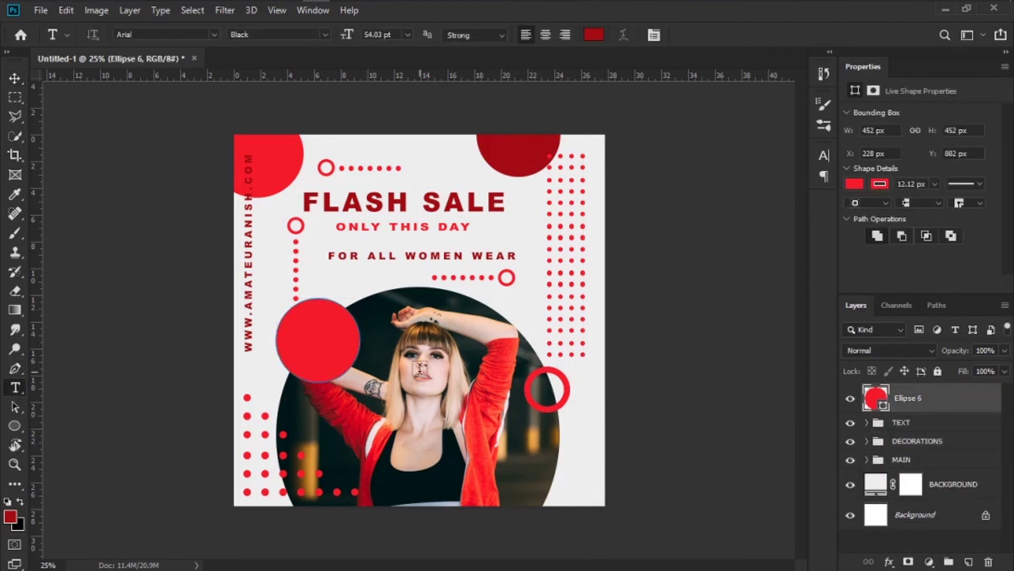
- Make the badge text white (ffffff) with letter spacing 0
{"action": "left_click", "coordinate": [420, 370]}
{"action": "type", "text": "Shop"}
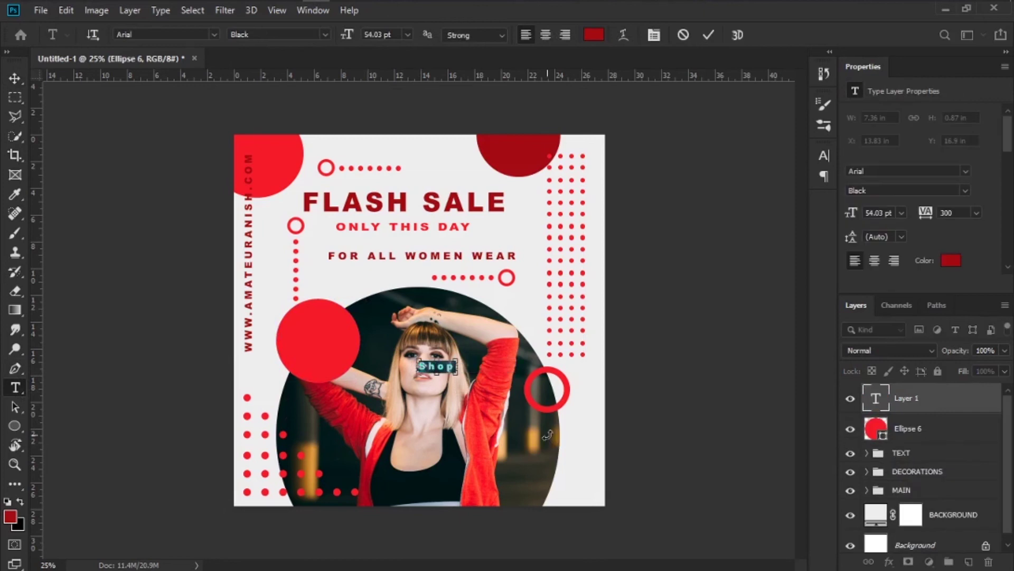
{"action": "left_click", "coordinate": [594, 35]}
{"action": "type", "text": "ffffff"}
{"action": "left_click", "coordinate": [924, 160]}
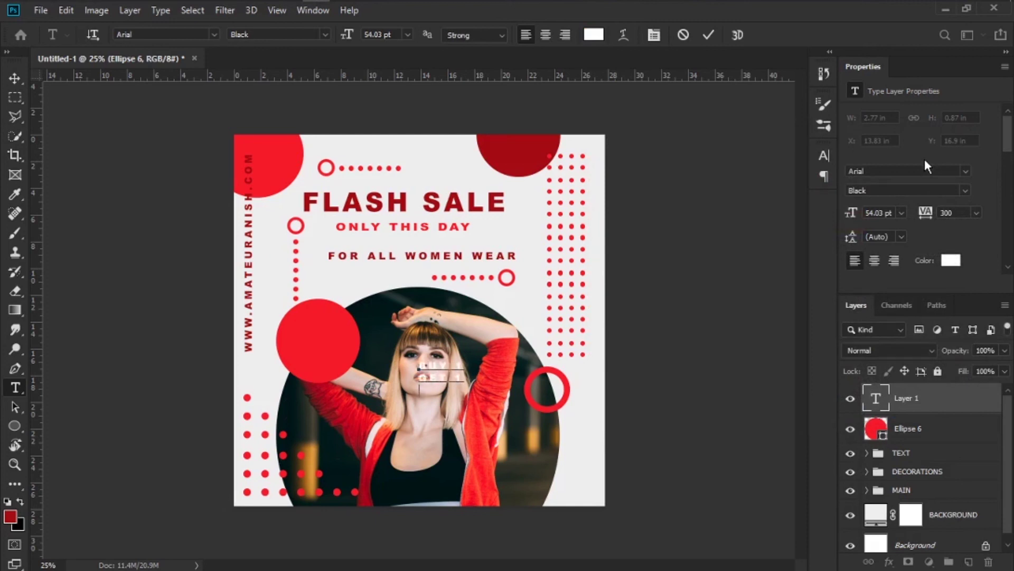
{"action": "key", "text": "ctrl+a"}
{"action": "left_click", "coordinate": [654, 35]}
{"action": "left_click", "coordinate": [798, 208]}
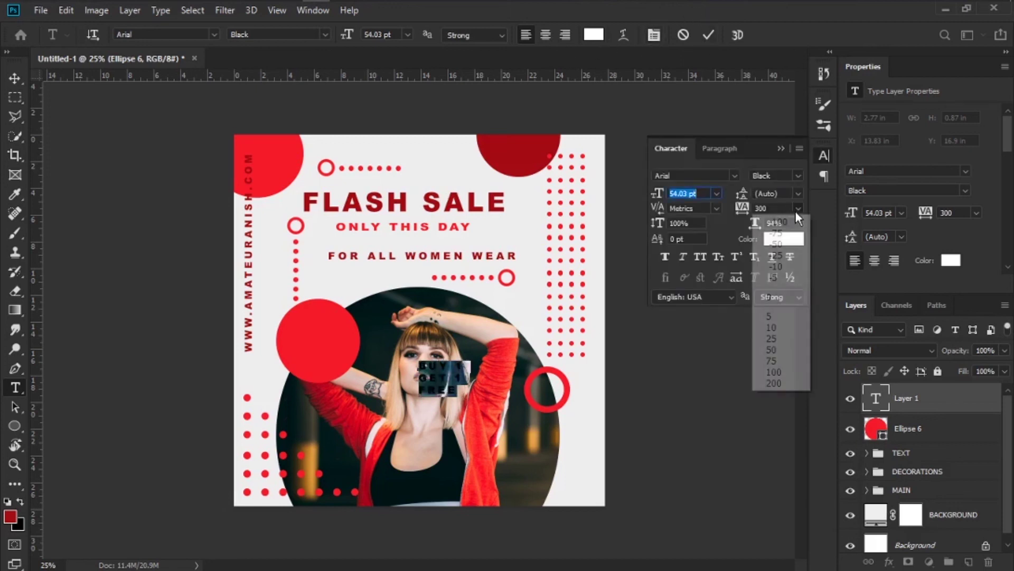
{"action": "left_click", "coordinate": [772, 296]}
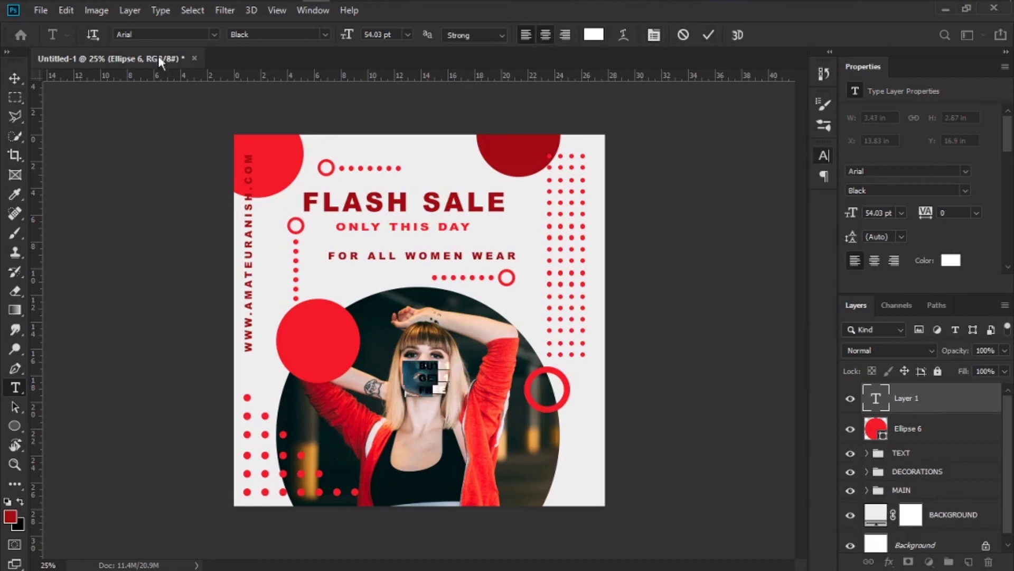
{"action": "left_click", "coordinate": [15, 78]}
- Resize BUY 1 GET 1 FREE to 82.03 pt and centre it on the red circle
{"action": "left_click_drag", "start_coordinate": [417, 388], "coordinate": [315, 351]}
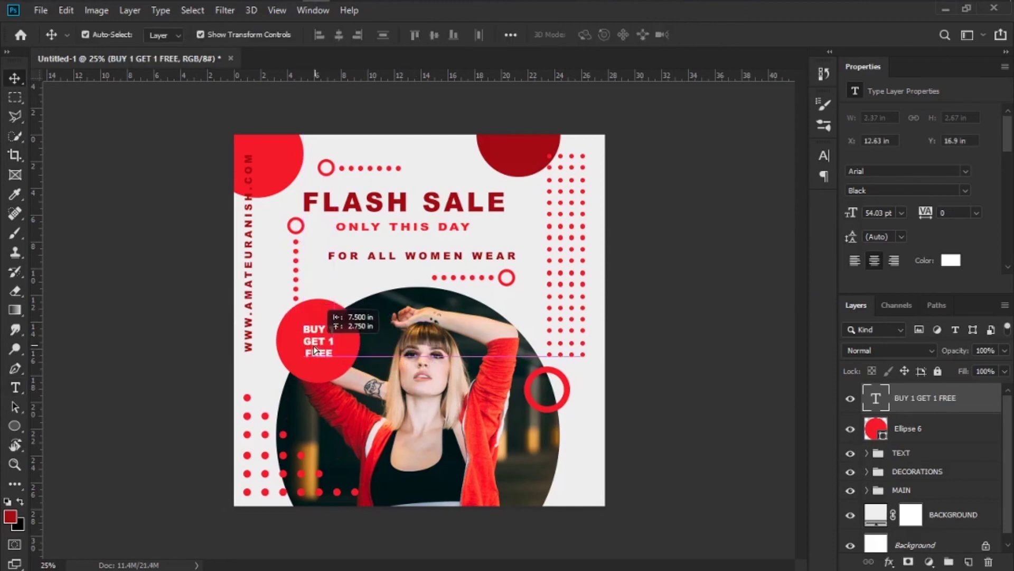
{"action": "double_click", "coordinate": [315, 340]}
{"action": "left_click_drag", "start_coordinate": [347, 34], "coordinate": [370, 45]}
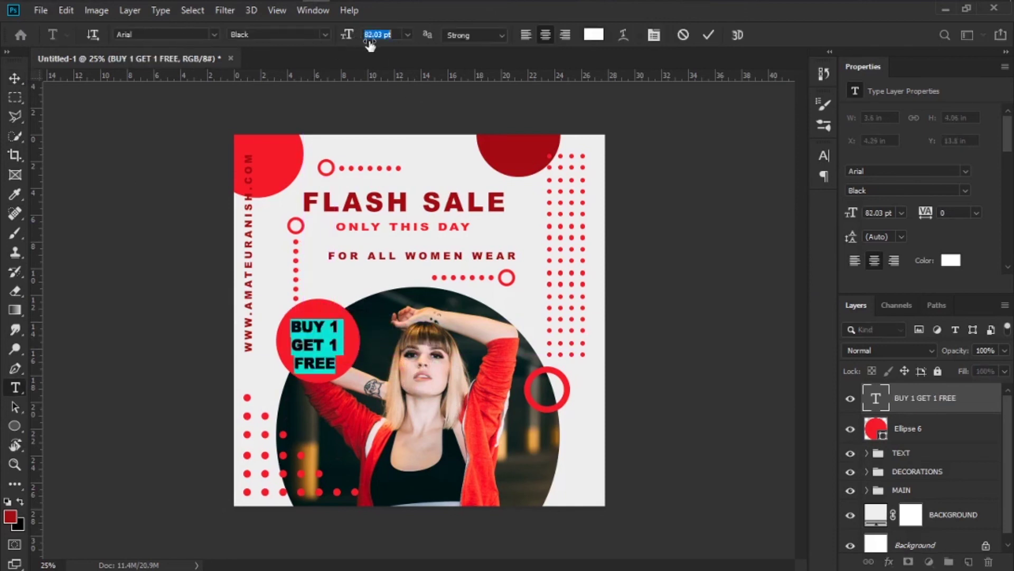
{"action": "left_click", "coordinate": [15, 78]}
{"action": "left_click_drag", "start_coordinate": [319, 344], "coordinate": [321, 339]}
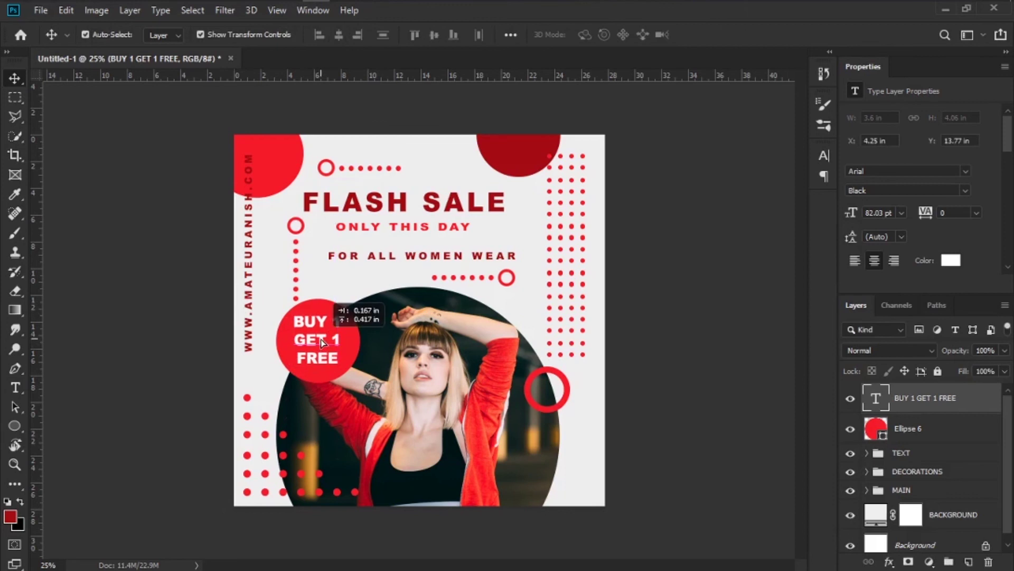
{"action": "left_click", "coordinate": [711, 312]}
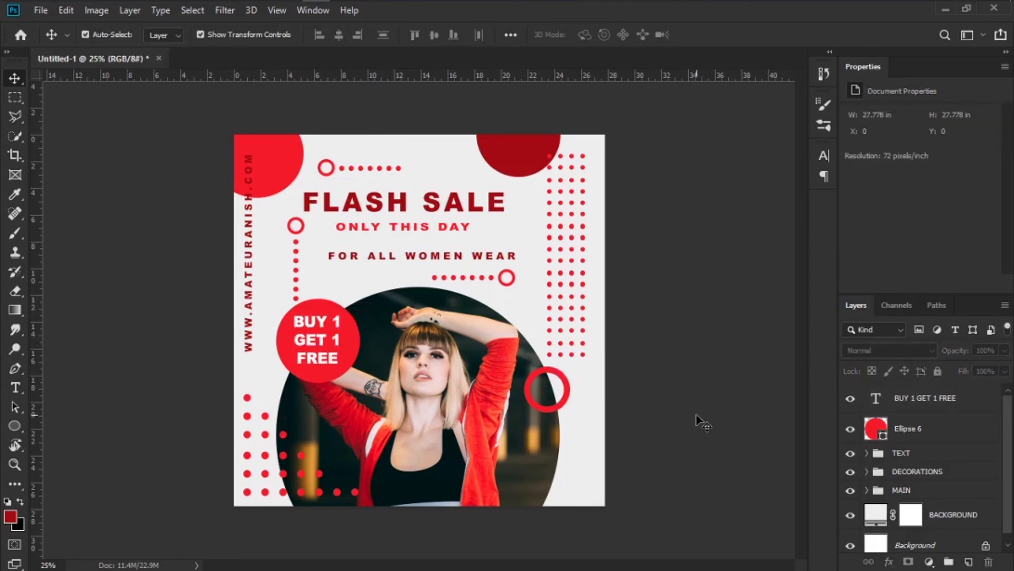
- Move the RING DECORATION3 dotted ring column slightly up and left beside the headline
{"action": "left_click", "coordinate": [314, 248]}
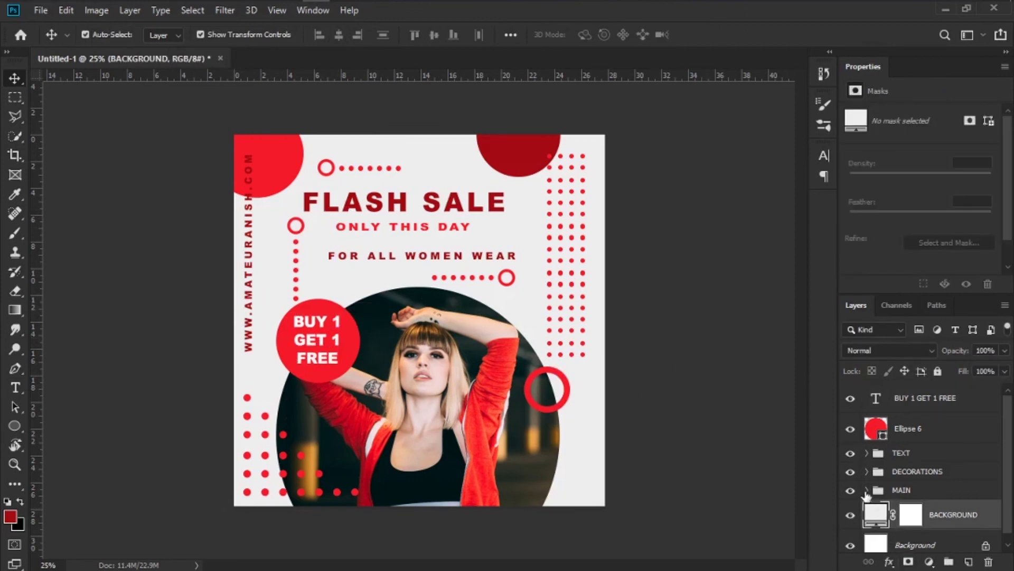
{"action": "left_click", "coordinate": [867, 491]}
{"action": "left_click", "coordinate": [867, 472]}
{"action": "scroll", "coordinate": [938, 483], "scroll_direction": "down", "scroll_amount": 3}
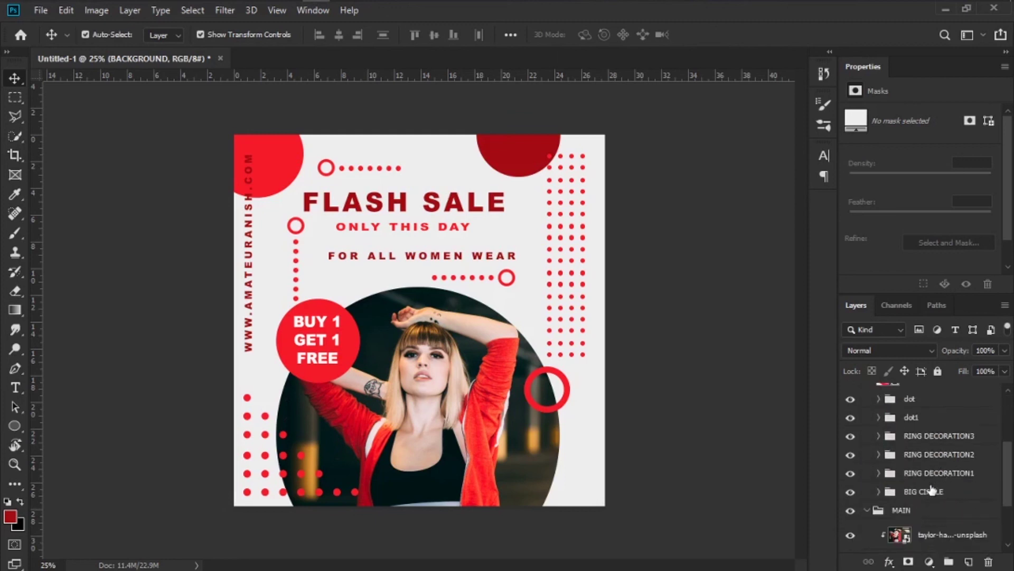
{"action": "left_click", "coordinate": [888, 461]}
{"action": "left_click", "coordinate": [913, 441]}
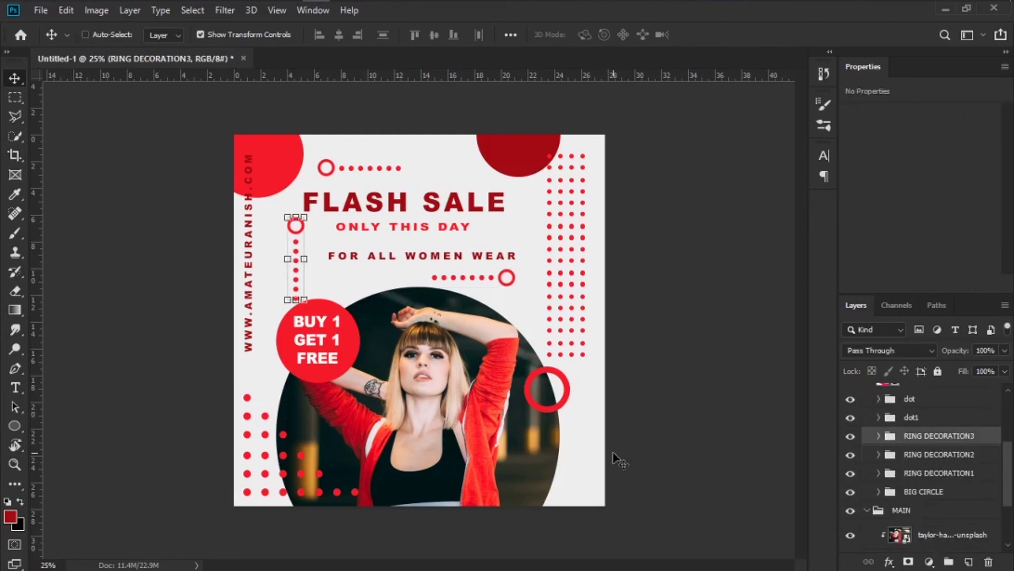
{"action": "key", "text": "ctrl+t"}
{"action": "left_click_drag", "start_coordinate": [294, 237], "coordinate": [286, 229]}
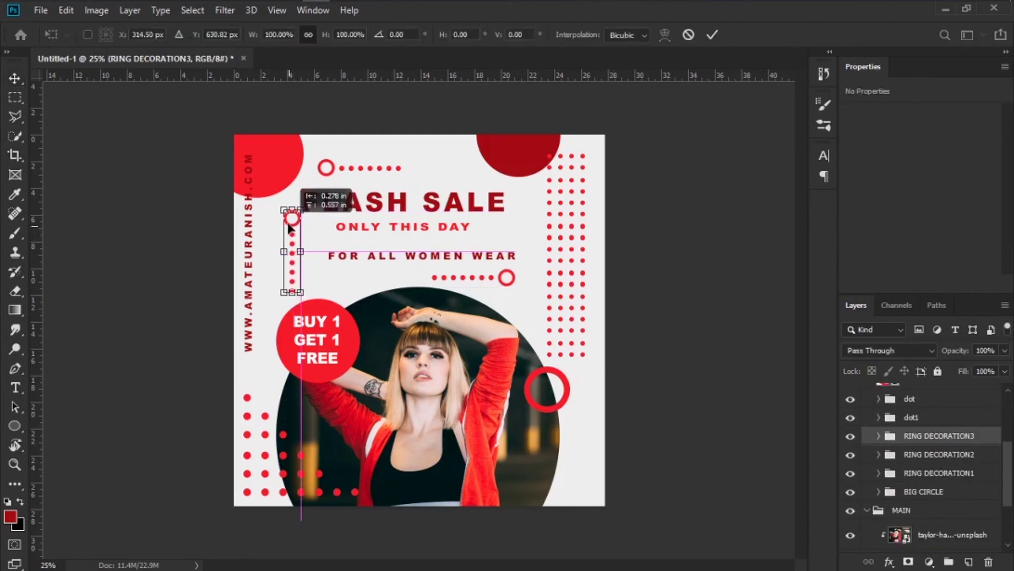
{"action": "key", "text": "Return"}
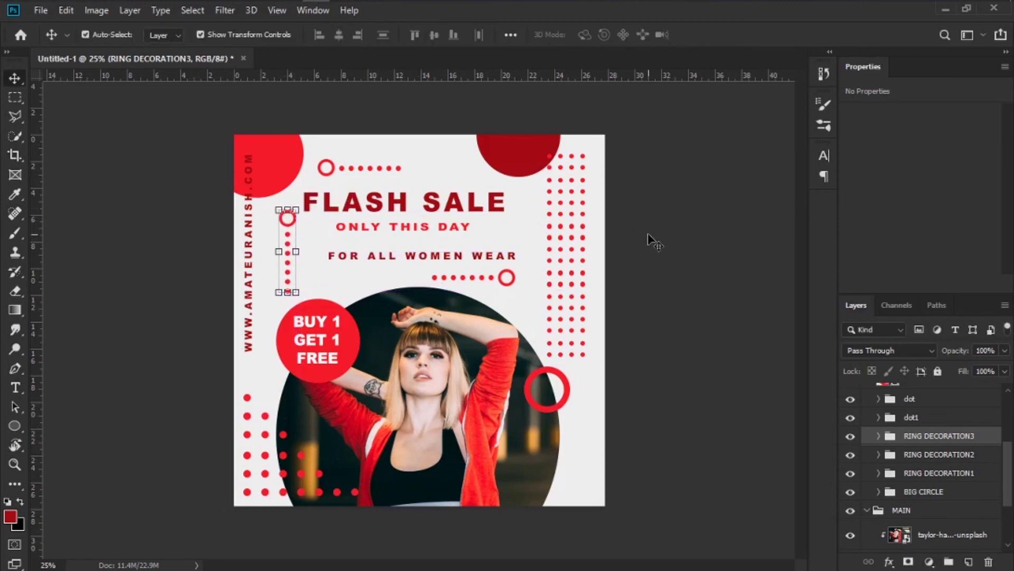
{"action": "left_click", "coordinate": [634, 433]}
{"action": "right_click", "coordinate": [16, 429]}
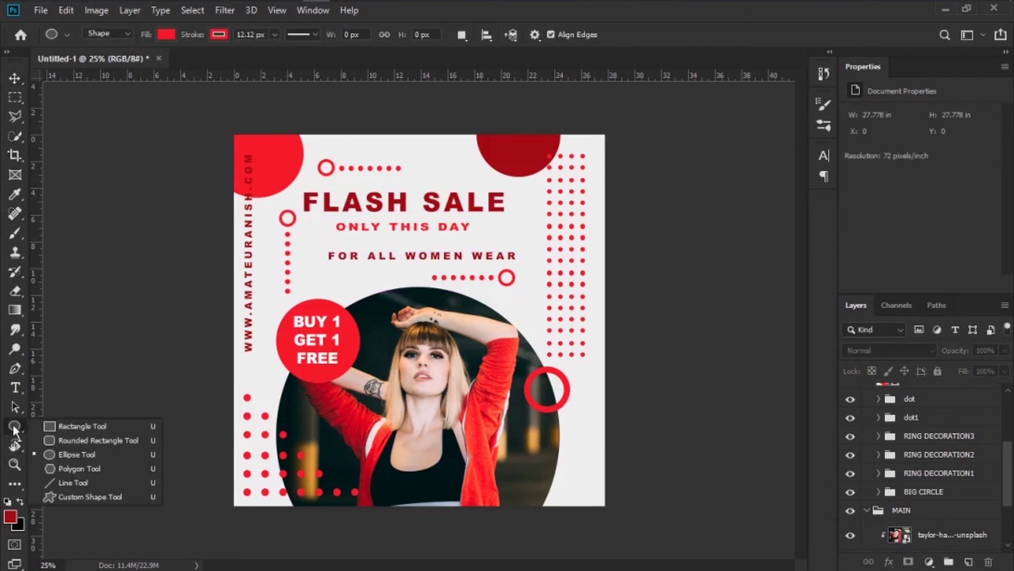
- Draw a solid red bar over the photo's lower right and shift it slightly left
{"action": "left_click", "coordinate": [44, 424]}
{"action": "left_click_drag", "start_coordinate": [501, 435], "coordinate": [595, 459]}
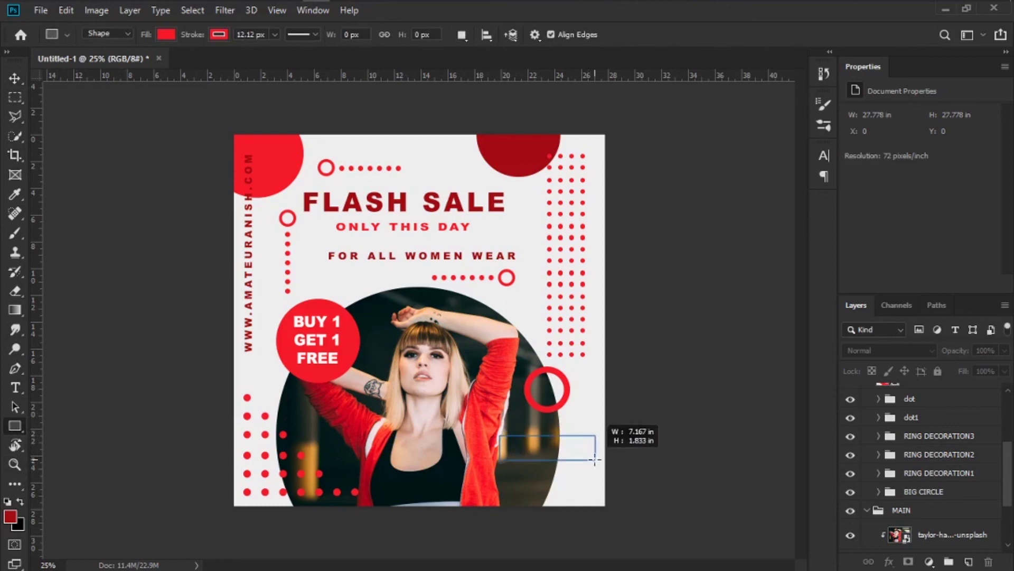
{"action": "left_click", "coordinate": [15, 78]}
{"action": "left_click_drag", "start_coordinate": [573, 445], "coordinate": [559, 444]}
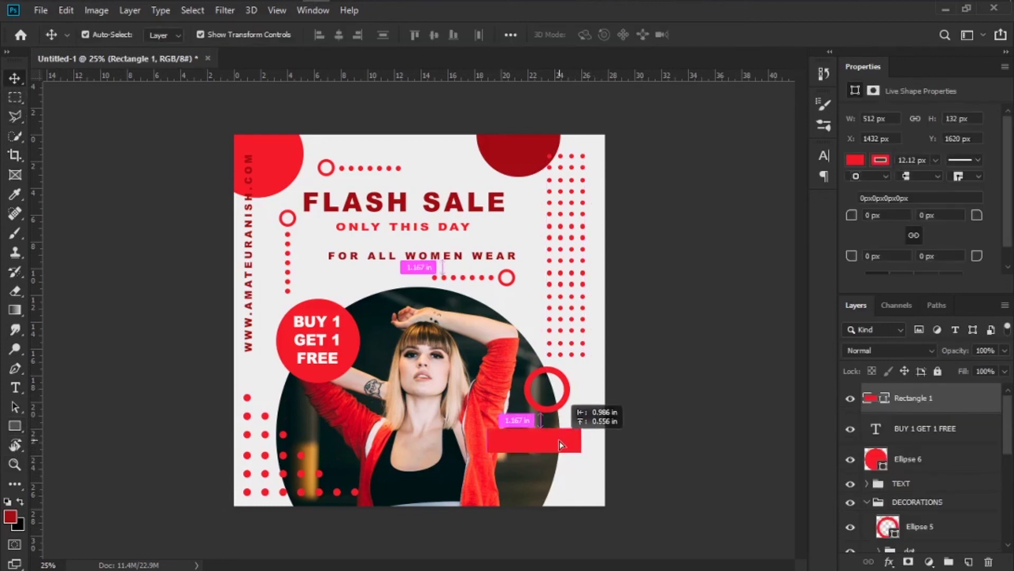
{"action": "left_click", "coordinate": [682, 466]}
- Duplicate the red bar as an unfilled red outline copy, offset down and right
{"action": "left_click", "coordinate": [15, 426]}
{"action": "left_click", "coordinate": [166, 34]}
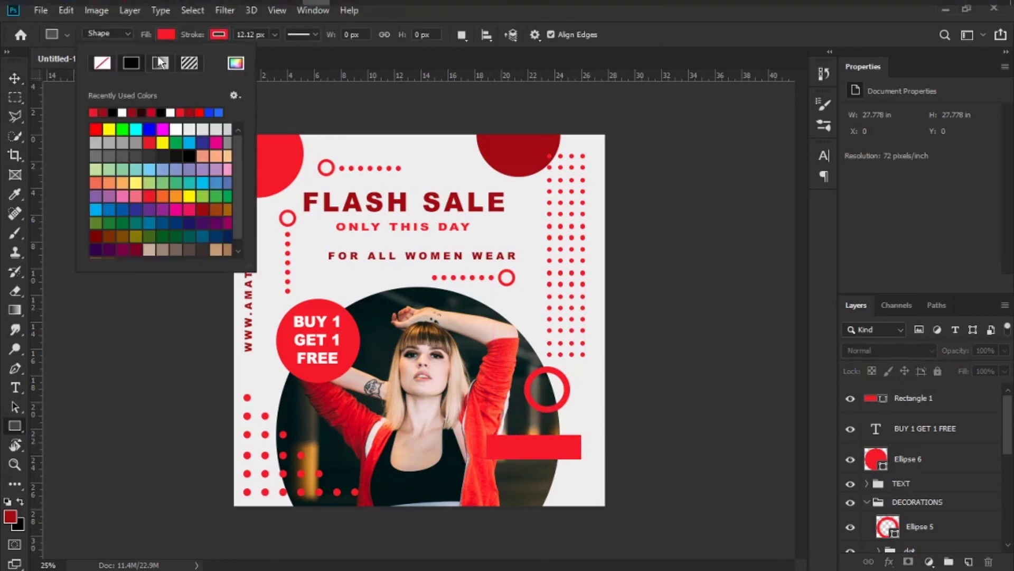
{"action": "left_click", "coordinate": [948, 407]}
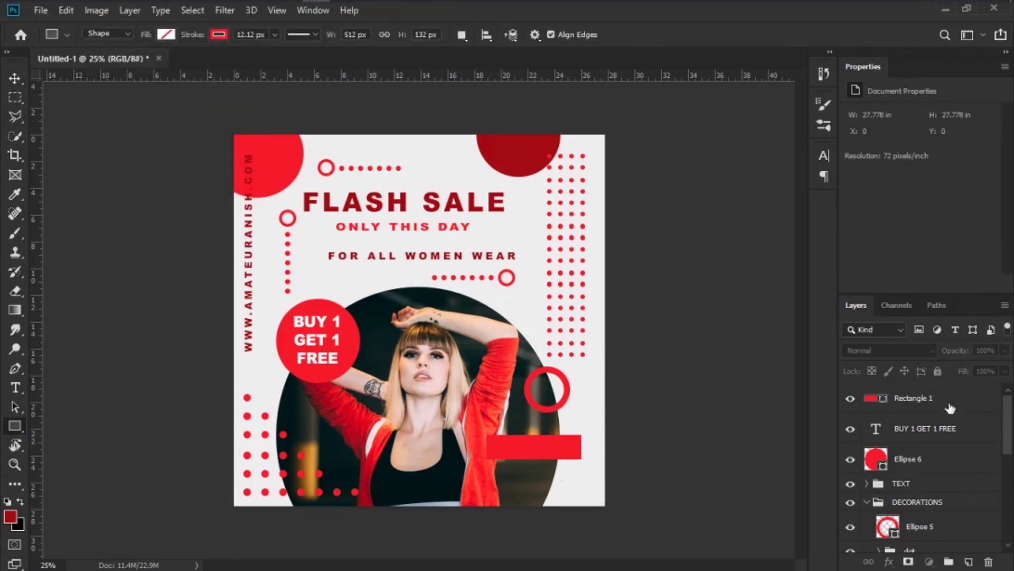
{"action": "key", "text": "ctrl+j"}
{"action": "left_click", "coordinate": [166, 34]}
{"action": "left_click", "coordinate": [103, 64]}
{"action": "left_click", "coordinate": [14, 79]}
{"action": "left_click_drag", "start_coordinate": [534, 447], "coordinate": [540, 452]}
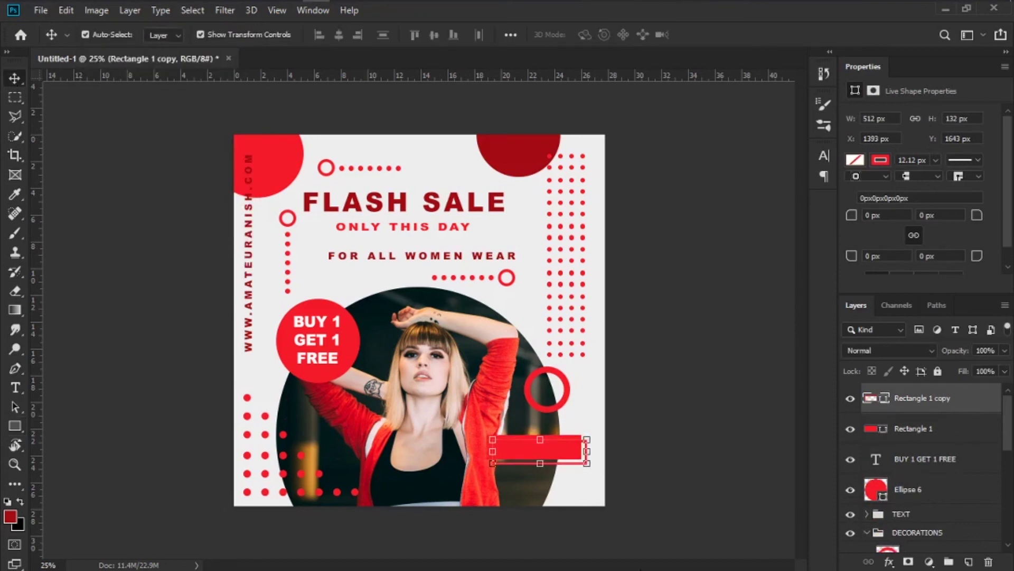
- Group the solid bar and its outline copy together, then start renaming the group
{"action": "key", "text": "ctrl+plus"}
{"action": "key", "text": "ctrl+plus"}
{"action": "key", "text": "ctrl+plus"}
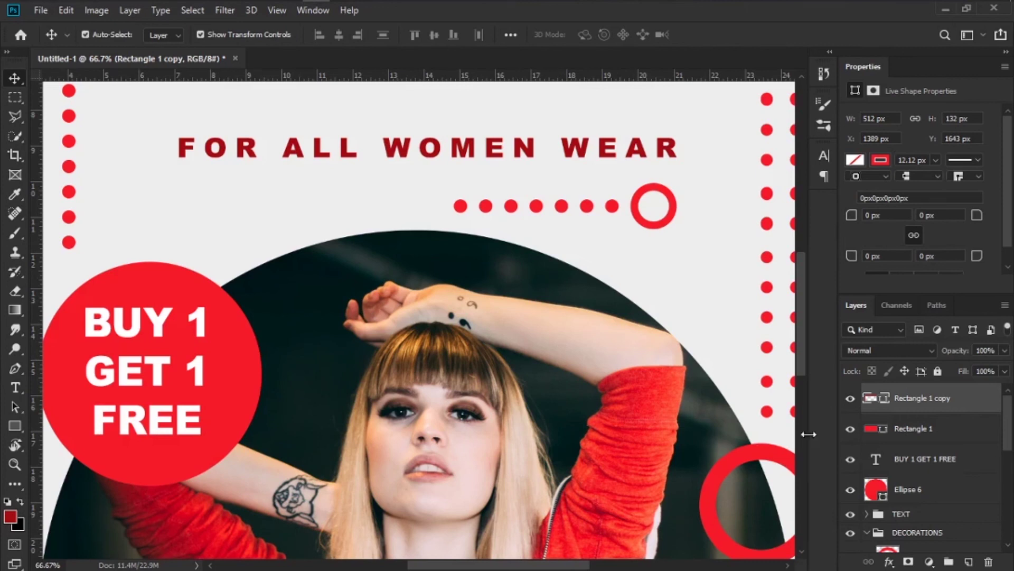
{"action": "left_click_drag", "start_coordinate": [809, 434], "coordinate": [561, 149]}
{"action": "left_click", "coordinate": [761, 345]}
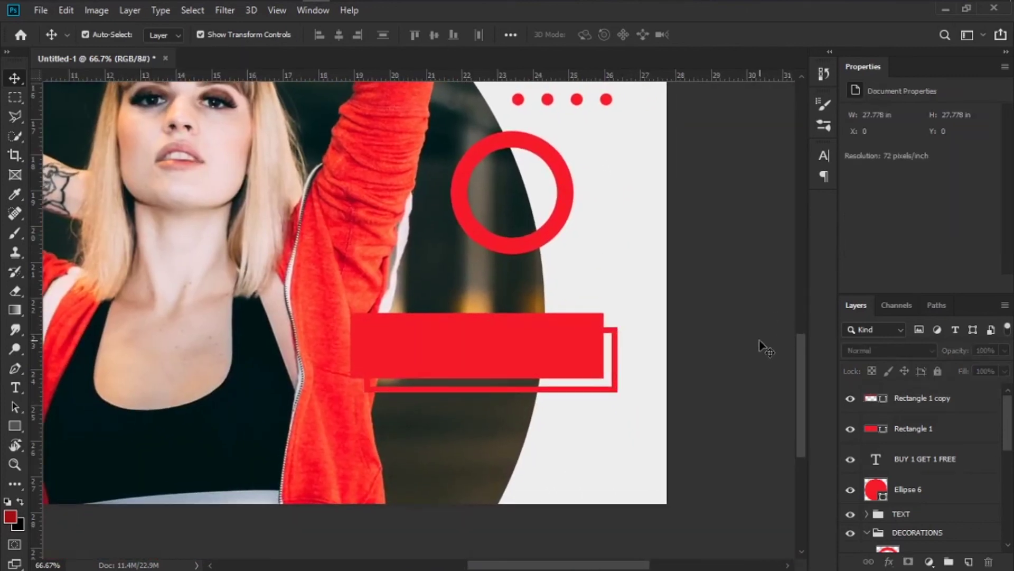
{"action": "left_click", "coordinate": [929, 400]}
{"action": "left_click", "coordinate": [914, 428], "text": "shift"}
{"action": "key", "text": "ctrl+g"}
{"action": "double_click", "coordinate": [907, 392]}
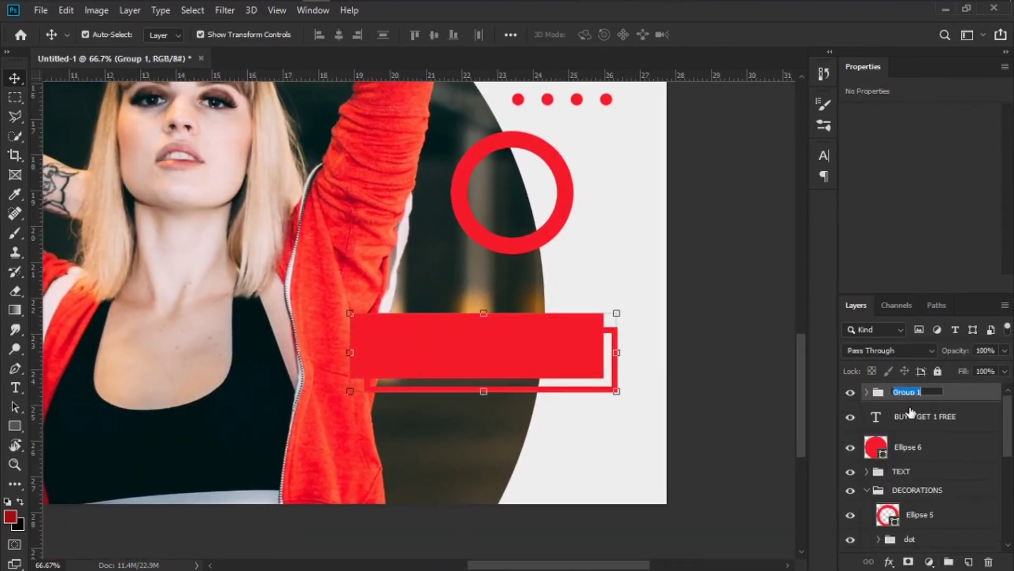
{"action": "type", "text": "SHOP"}
- Name the bar group SHOP and group the BUY 1 GET 1 FREE text with Ellipse 6 as OFFER
{"action": "key", "text": "Return"}
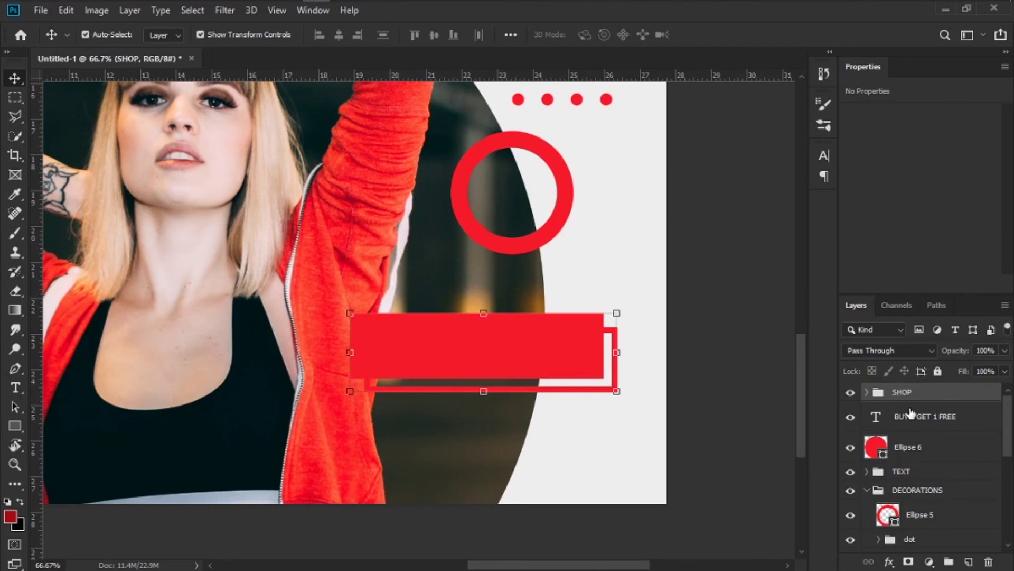
{"action": "left_click", "coordinate": [926, 418]}
{"action": "left_click", "coordinate": [925, 449], "text": "shift"}
{"action": "left_click", "coordinate": [949, 563]}
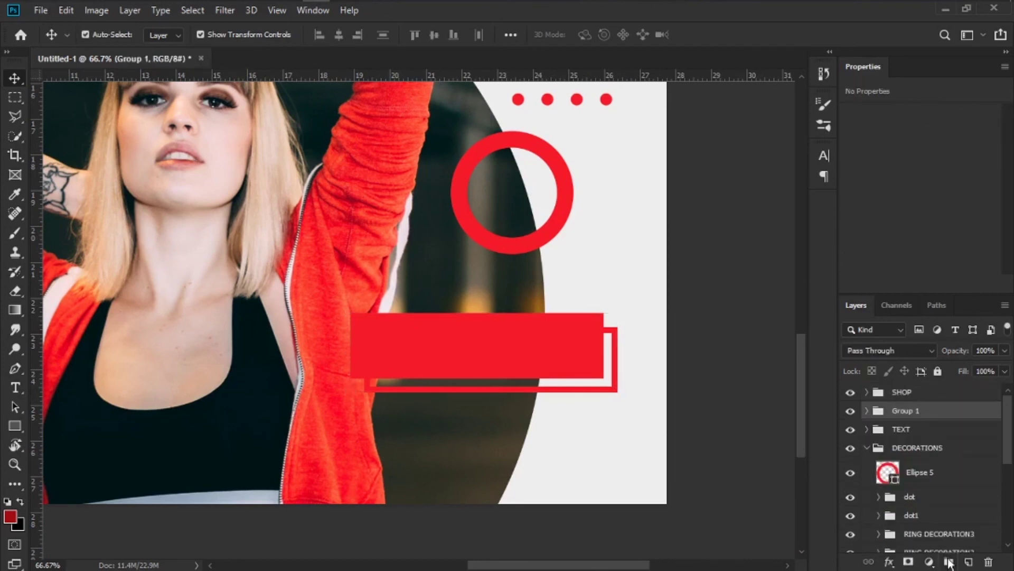
{"action": "type", "text": "OFFER"}
{"action": "key", "text": "Return"}
- Add 'SHOP NOW' text, place it on the red bar, and move it into the SHOP group
{"action": "key", "text": "t"}
{"action": "left_click", "coordinate": [201, 267]}
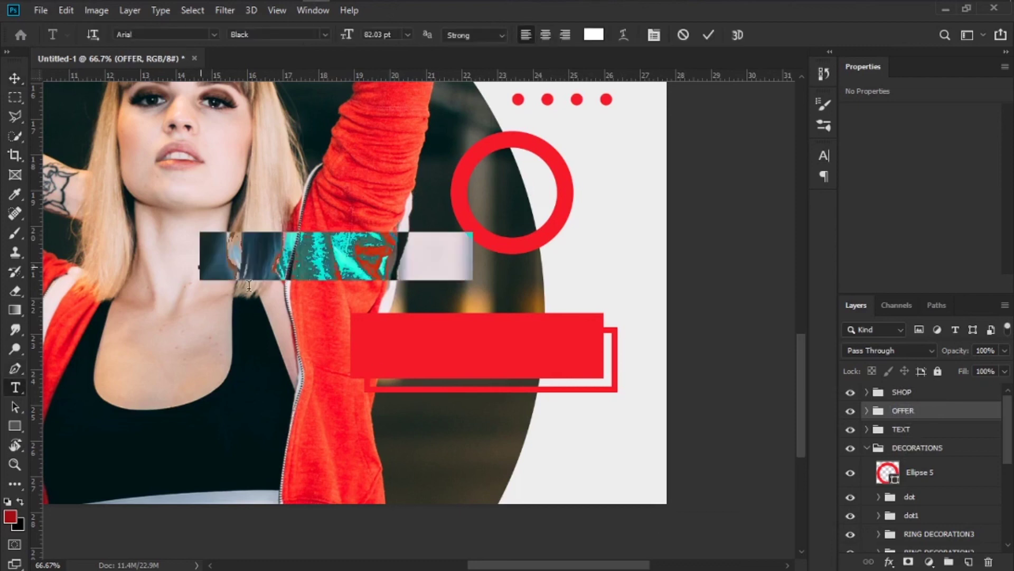
{"action": "type", "text": "SHOP NOW"}
{"action": "left_click", "coordinate": [15, 78]}
{"action": "left_click_drag", "start_coordinate": [382, 254], "coordinate": [543, 346]}
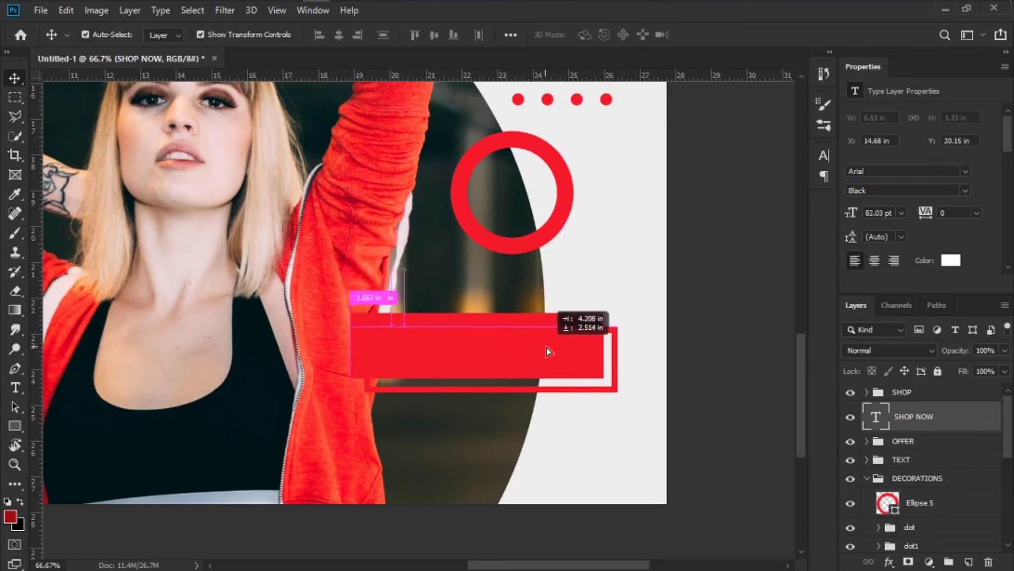
{"action": "left_click_drag", "start_coordinate": [869, 420], "coordinate": [925, 393]}
{"action": "left_click", "coordinate": [710, 360]}
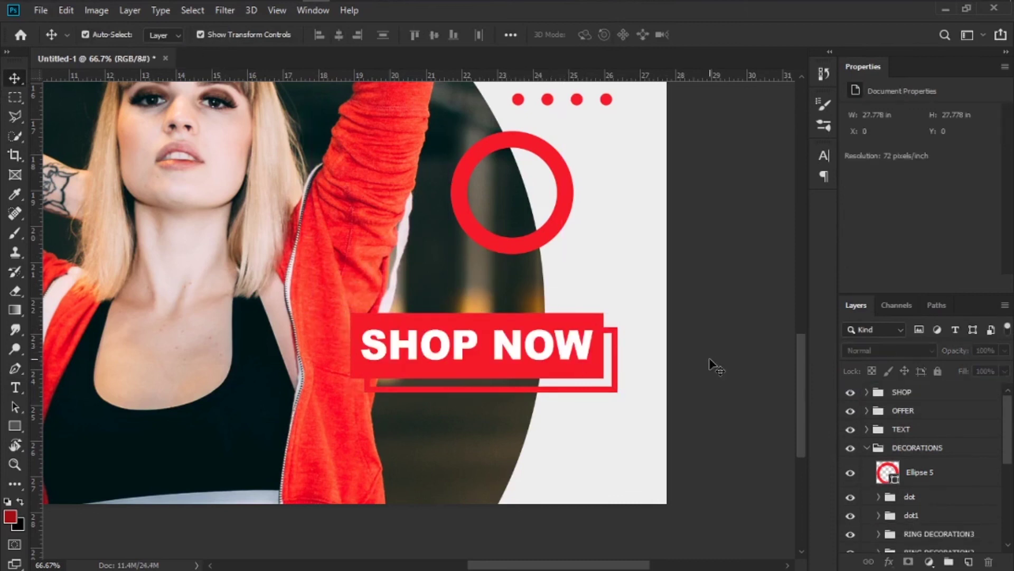
{"action": "key", "text": "ctrl+minus"}
{"action": "key", "text": "ctrl+minus"}
{"action": "key", "text": "ctrl+minus"}
{"action": "key", "text": "ctrl+minus"}
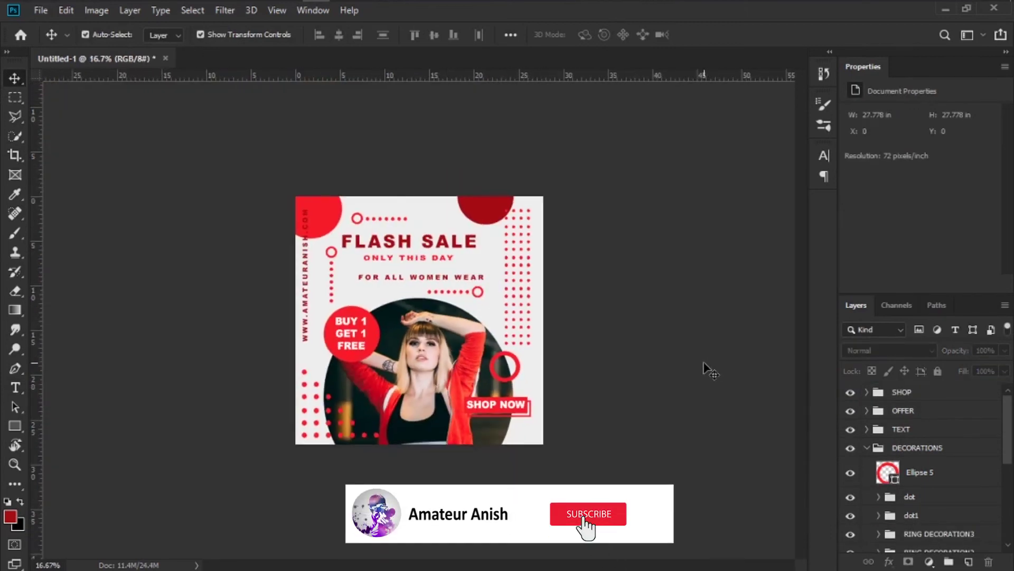
- Fit the poster on screen, collapse the DECORATIONS and MAIN groups, and hide all panels
{"action": "key", "text": "ctrl+0"}
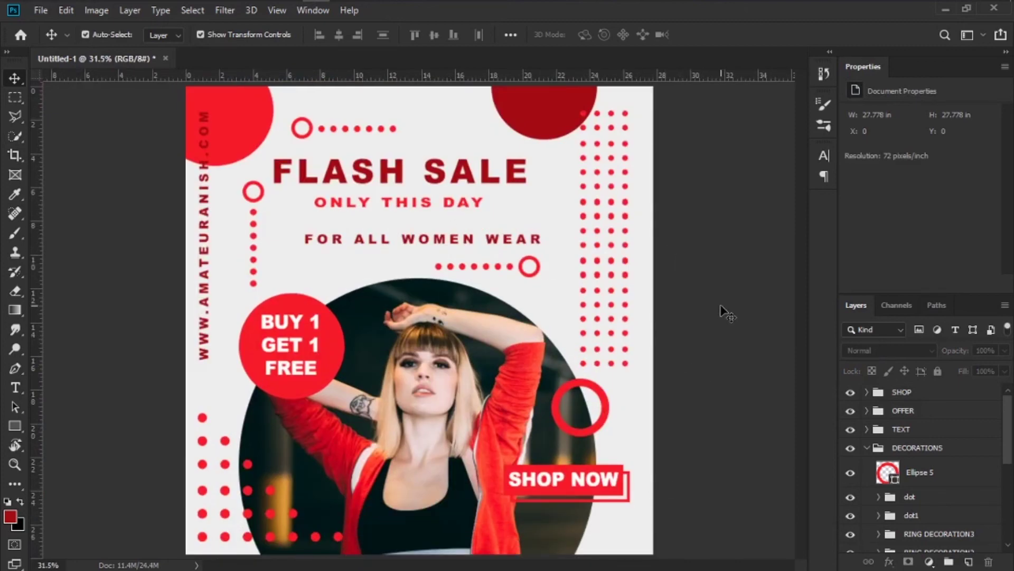
{"action": "left_click", "coordinate": [867, 447]}
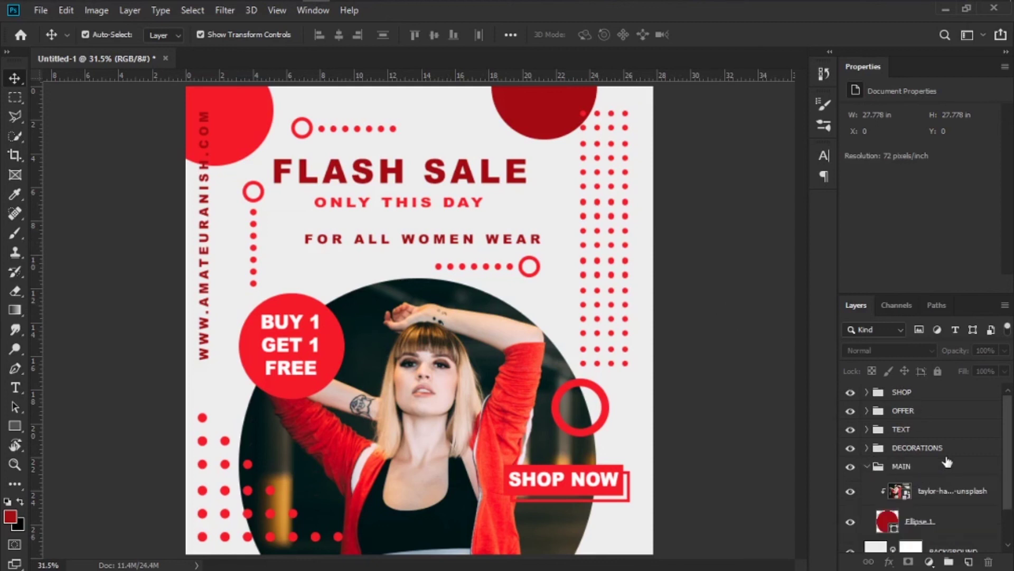
{"action": "scroll", "coordinate": [944, 465], "scroll_direction": "down", "scroll_amount": 2}
{"action": "left_click", "coordinate": [867, 429]}
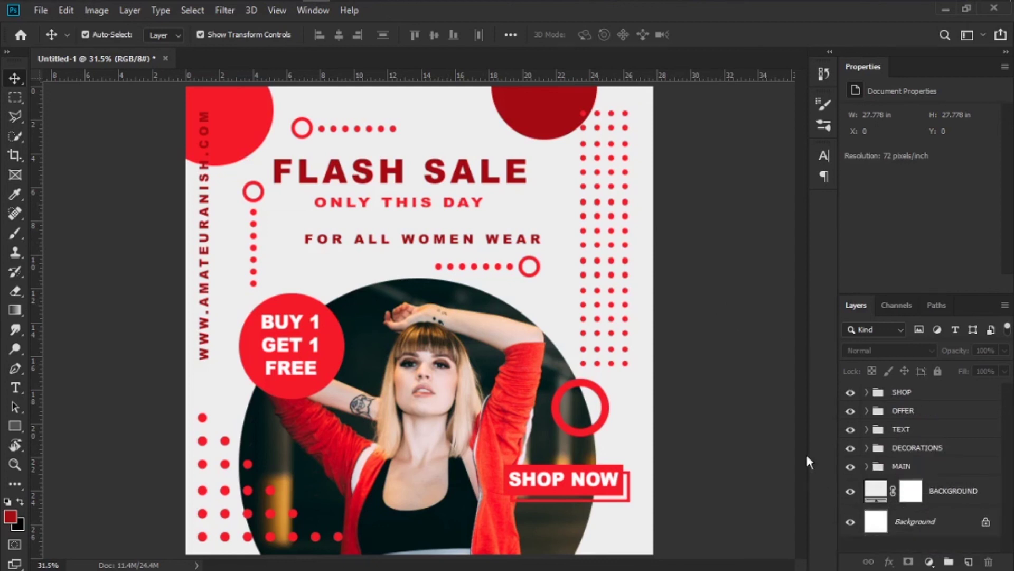
{"action": "key", "text": "Tab"}
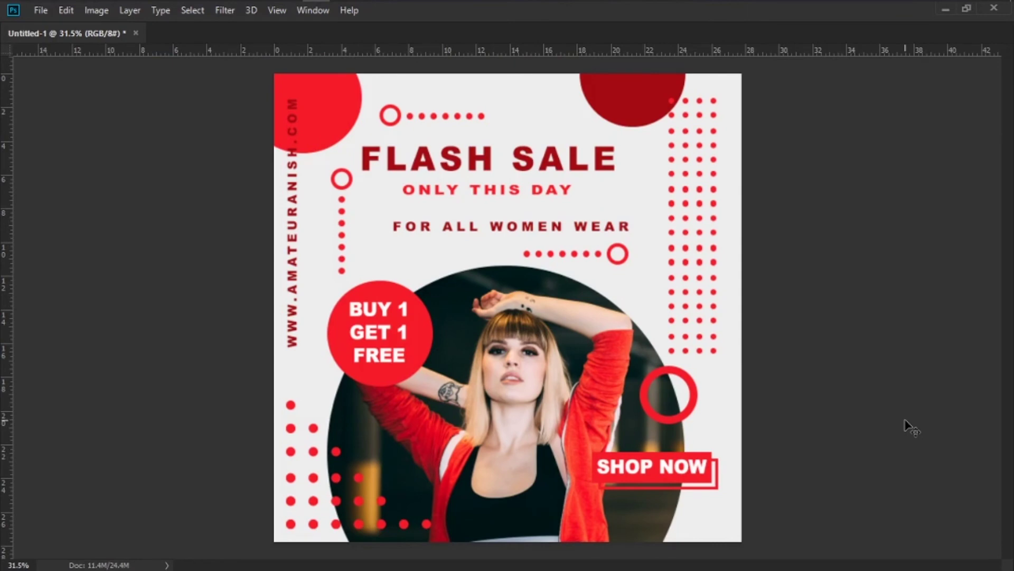